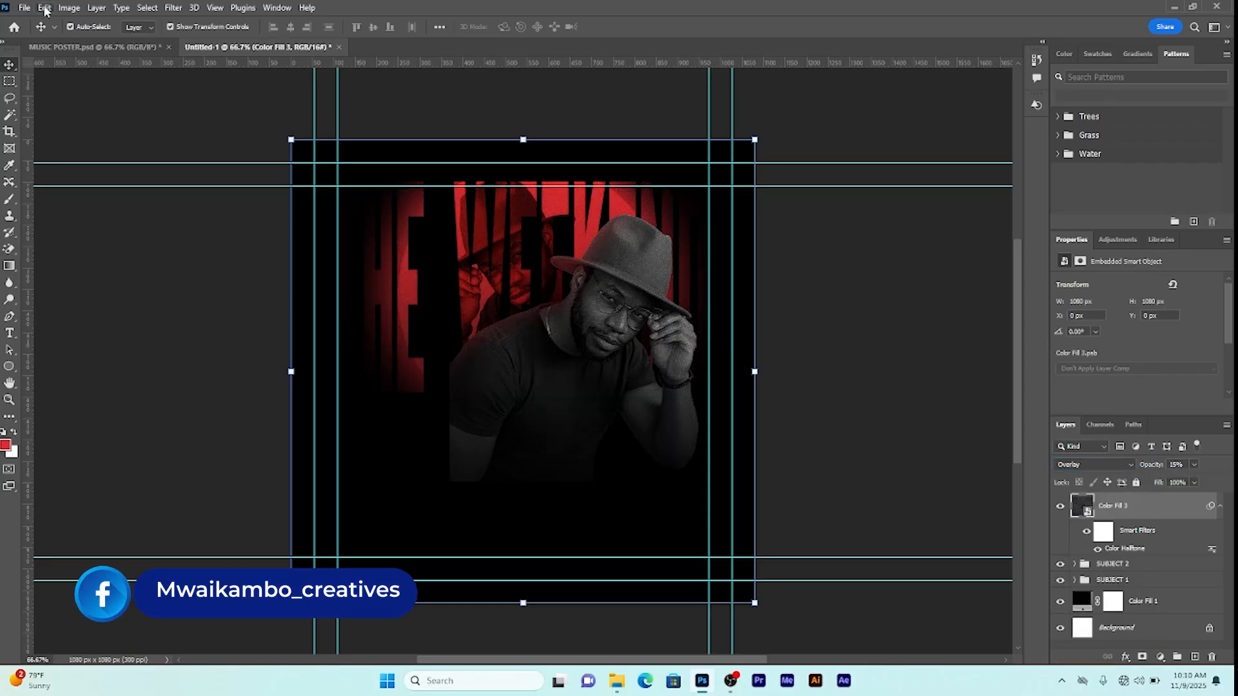
Step: Show the finished MUSIC POSTER.psd with its teal and red Night Club artboards
left_click(45, 9)
left_click(57, 120)
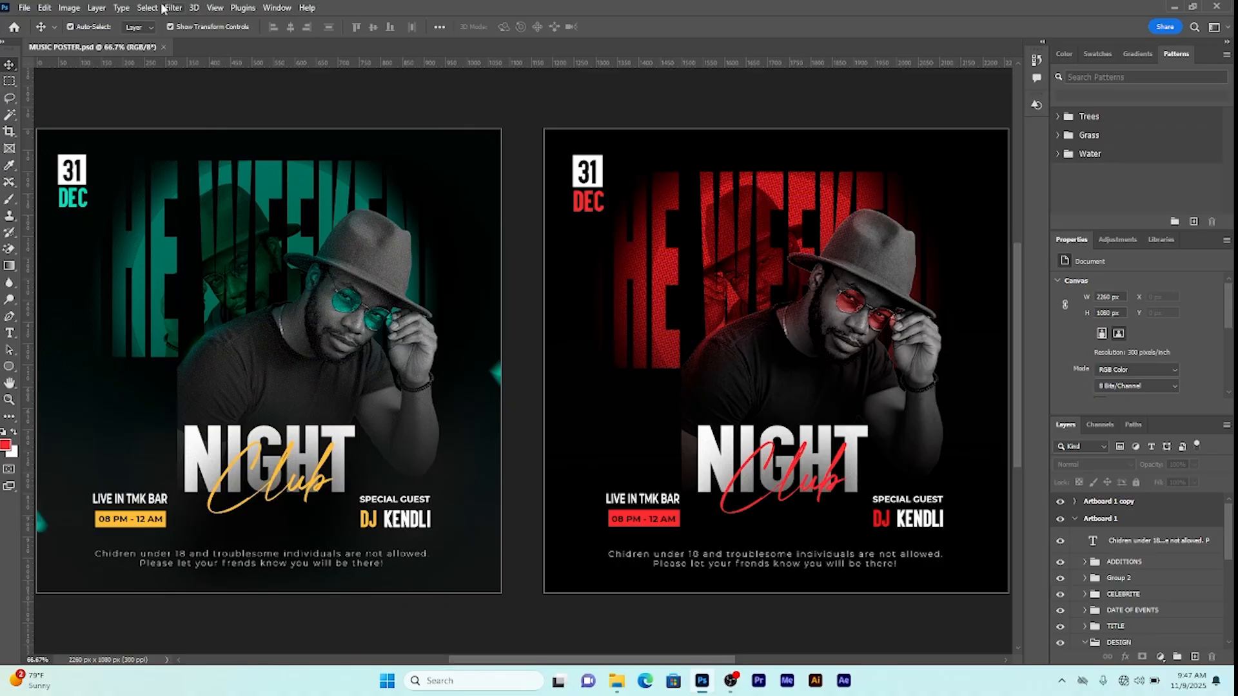
Step: Create a new 1080×1080 px document from the preset
left_click(29, 9)
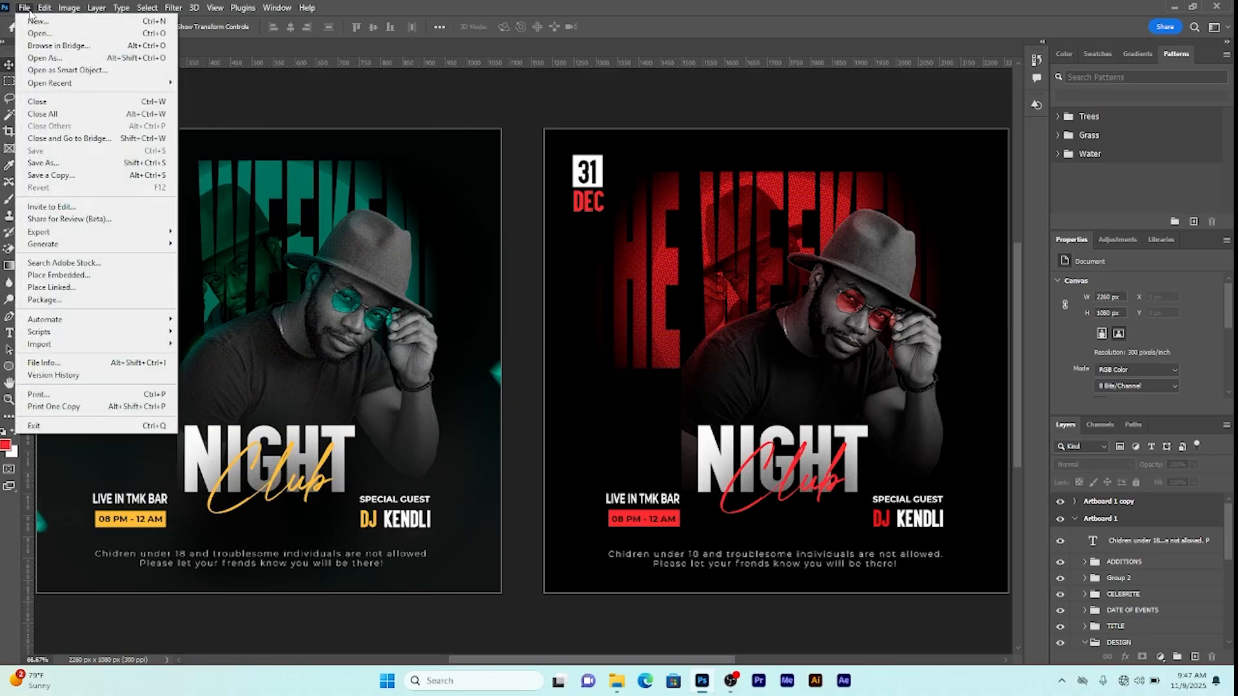
left_click(40, 21)
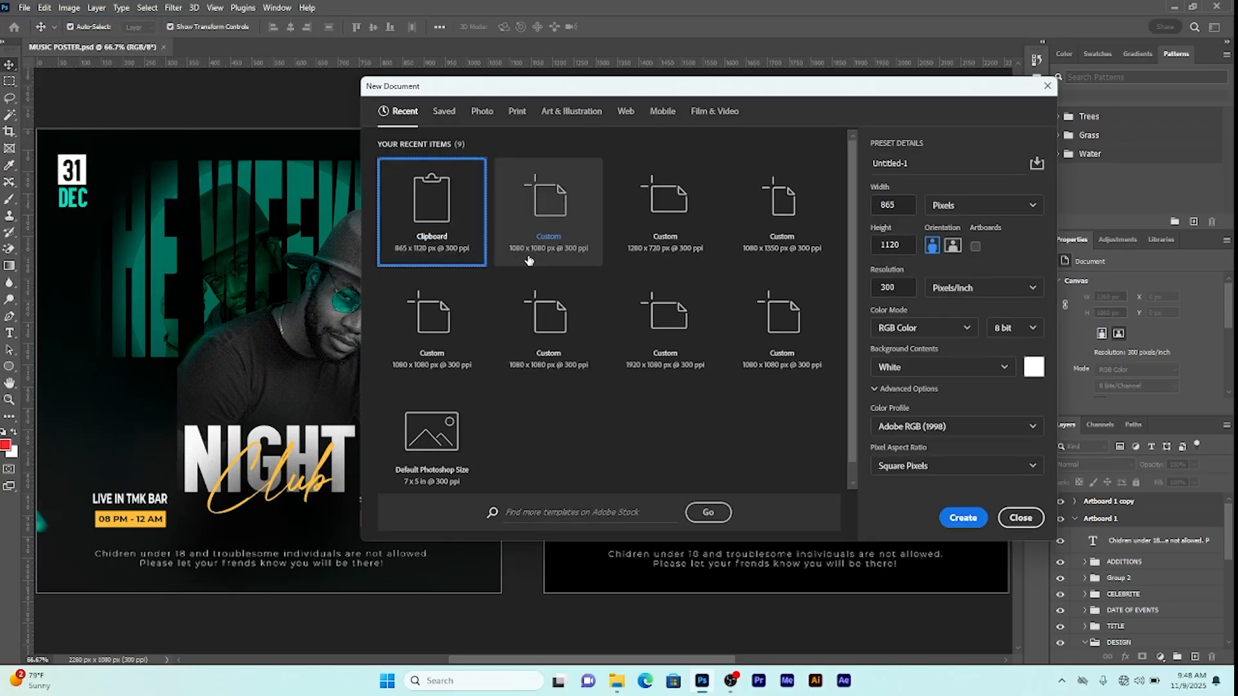
double_click(541, 258)
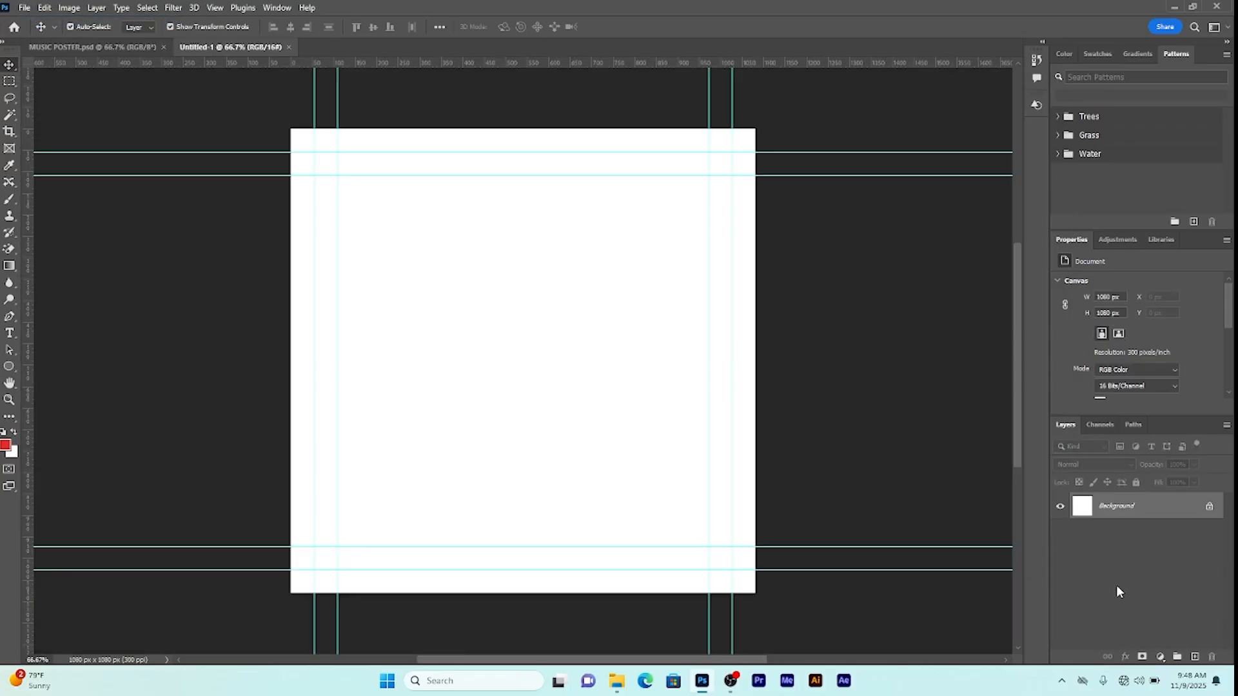
Step: Cover the canvas with a black (#000000) Solid Color fill layer
left_click(1161, 658)
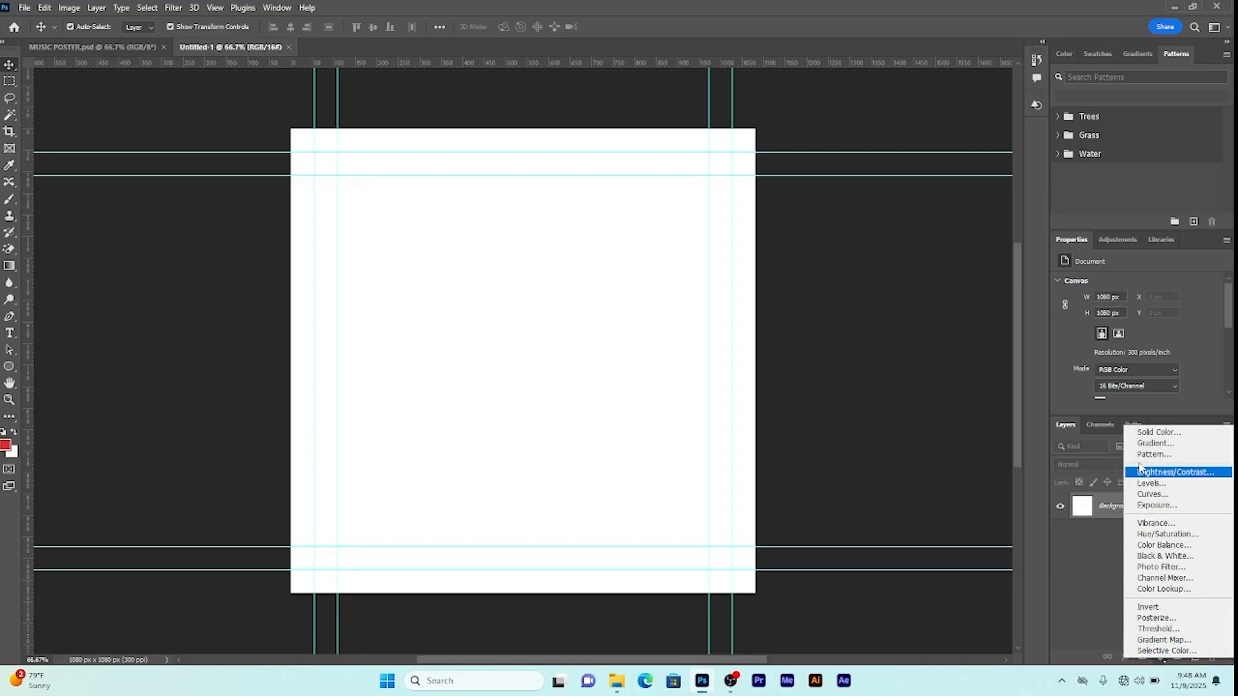
left_click(1141, 433)
left_click(917, 384)
left_click_drag(916, 385, 880, 418)
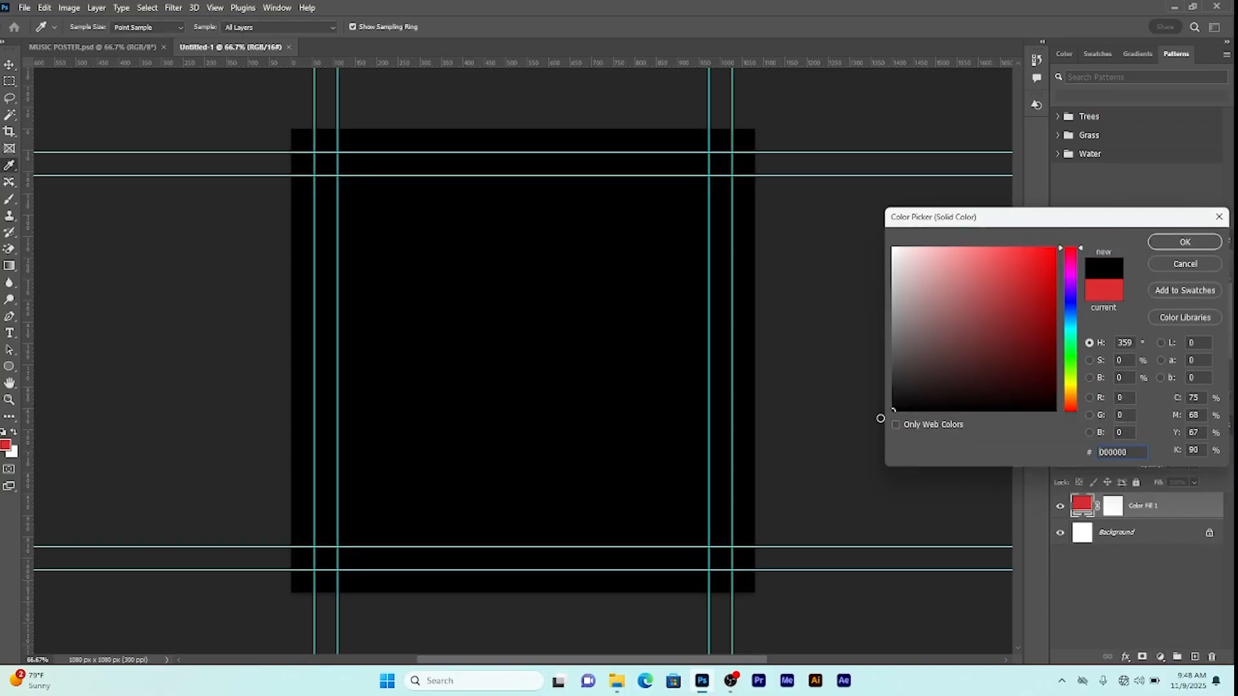
left_click(1164, 240)
key("t")
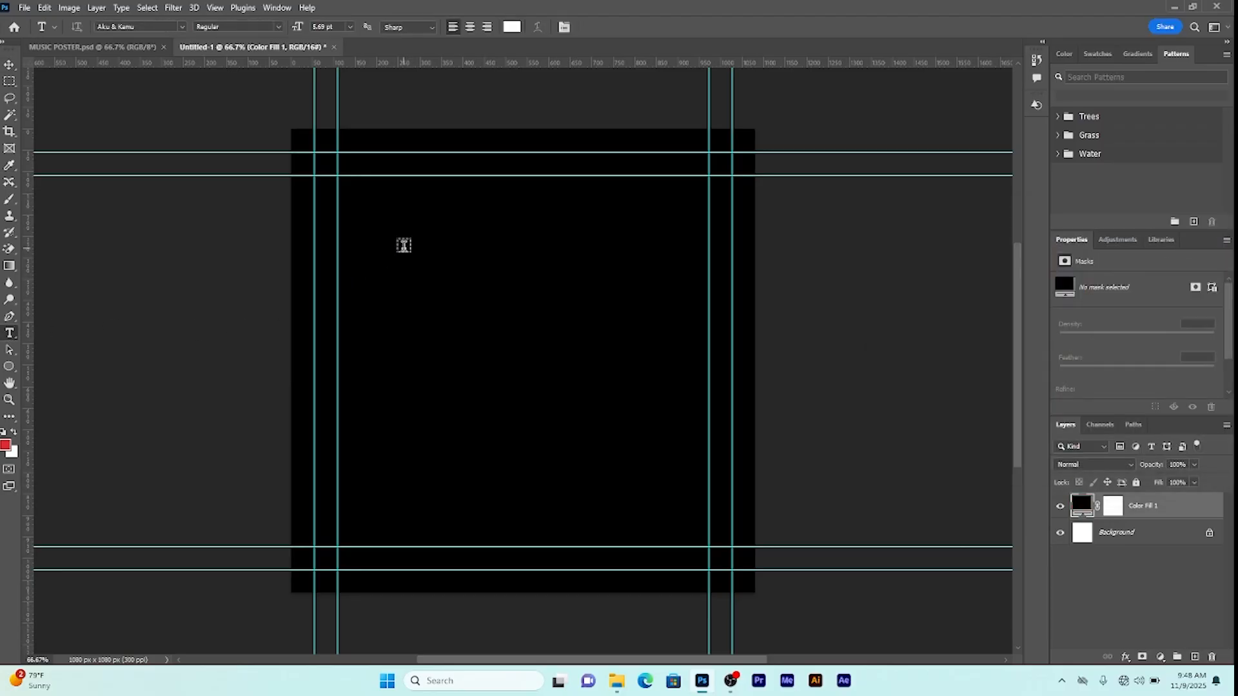
Step: Add a white text layer reading THE WEEKEND on the canvas
left_click(404, 245)
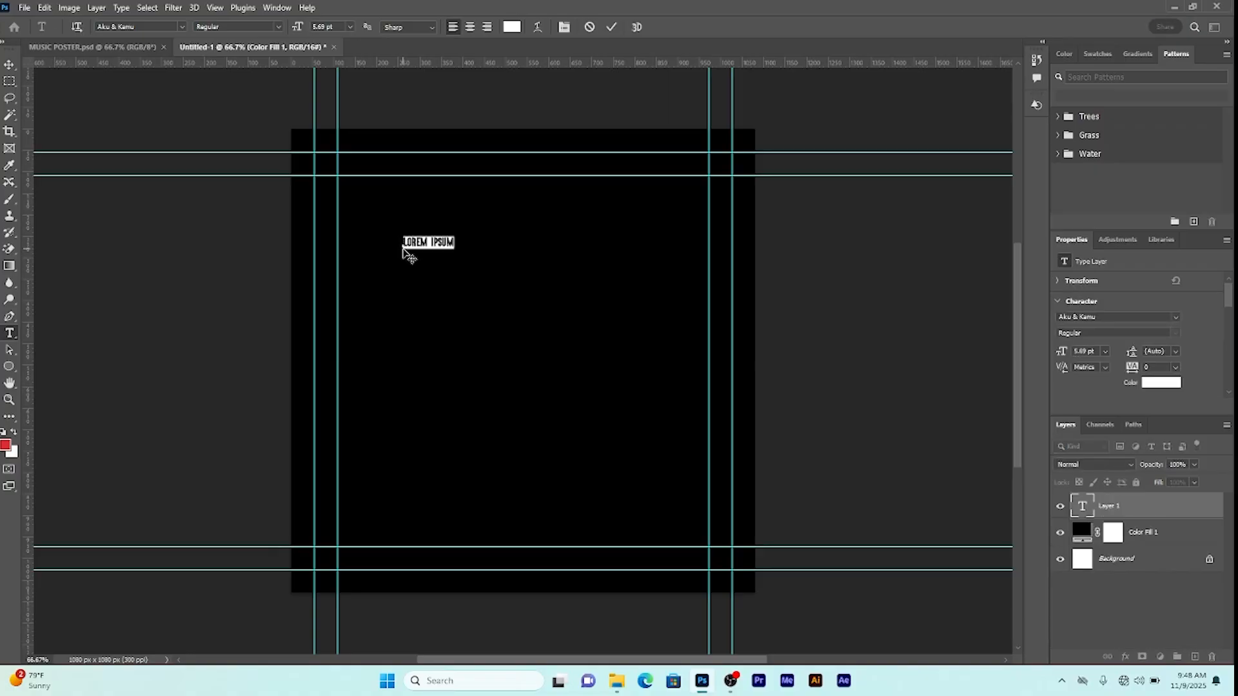
type("THE WEEKEND")
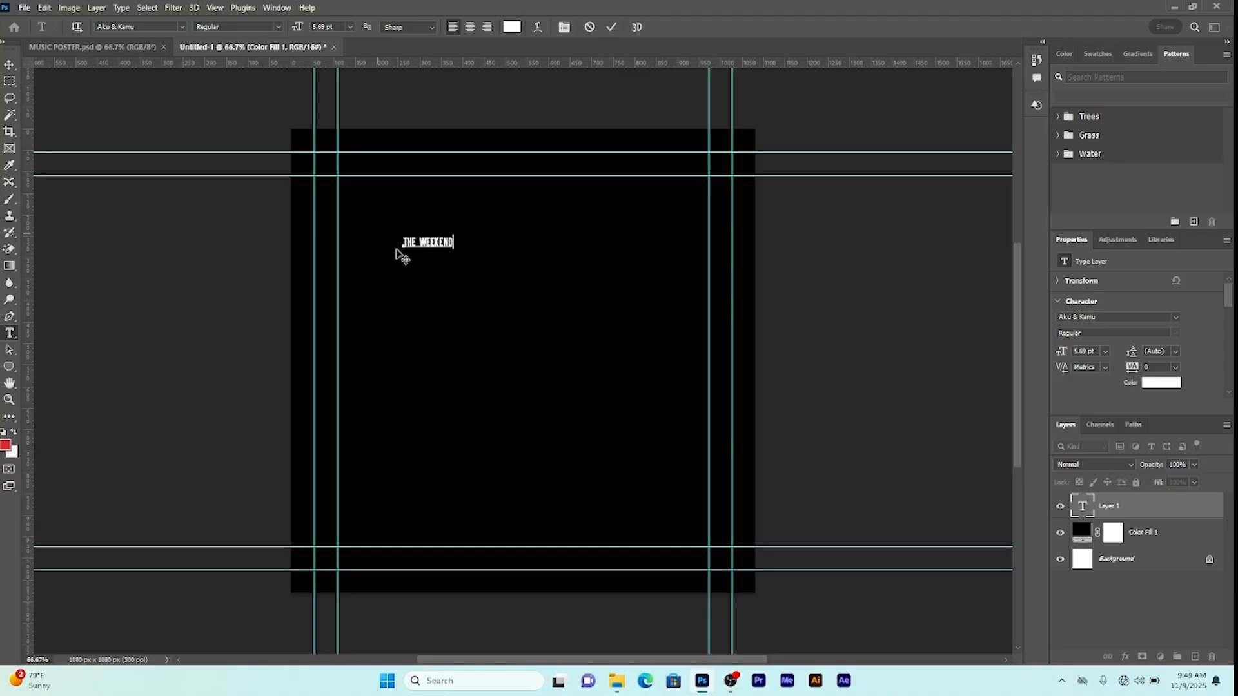
left_click(9, 65)
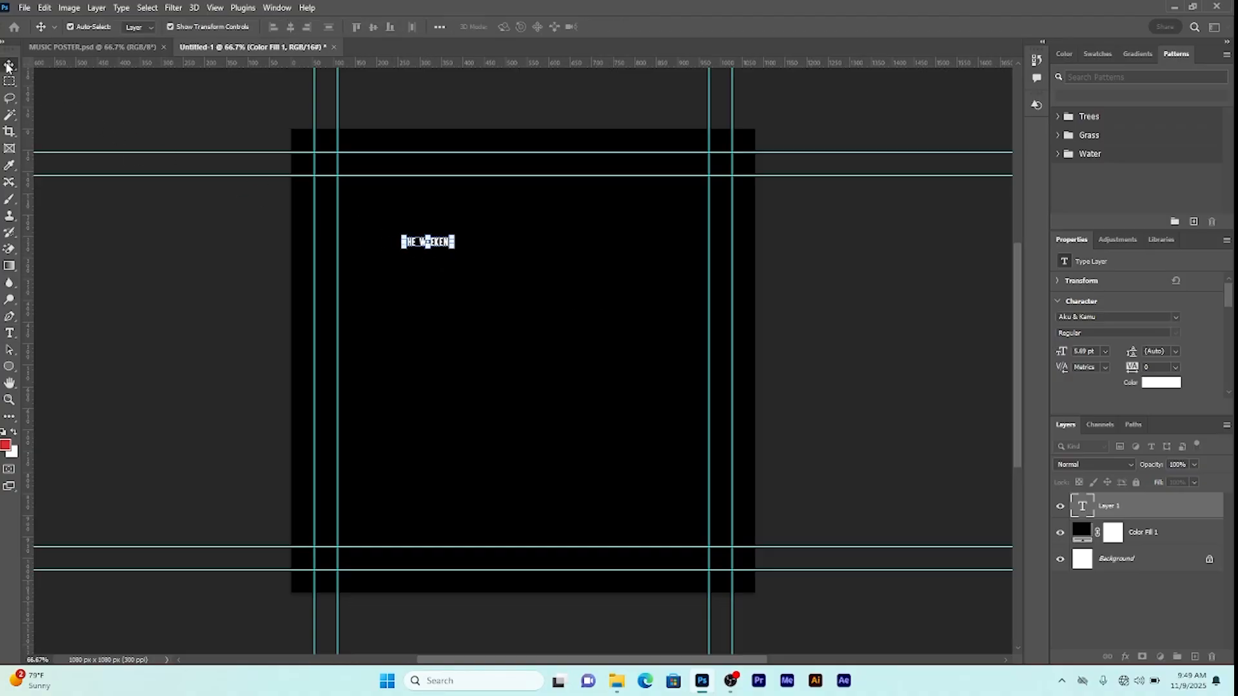
Step: Condense THE WEEKEND to fit the width, stretch it tall, and move it to the top
left_click_drag(425, 249, 428, 360)
left_click_drag(406, 298, 529, 255)
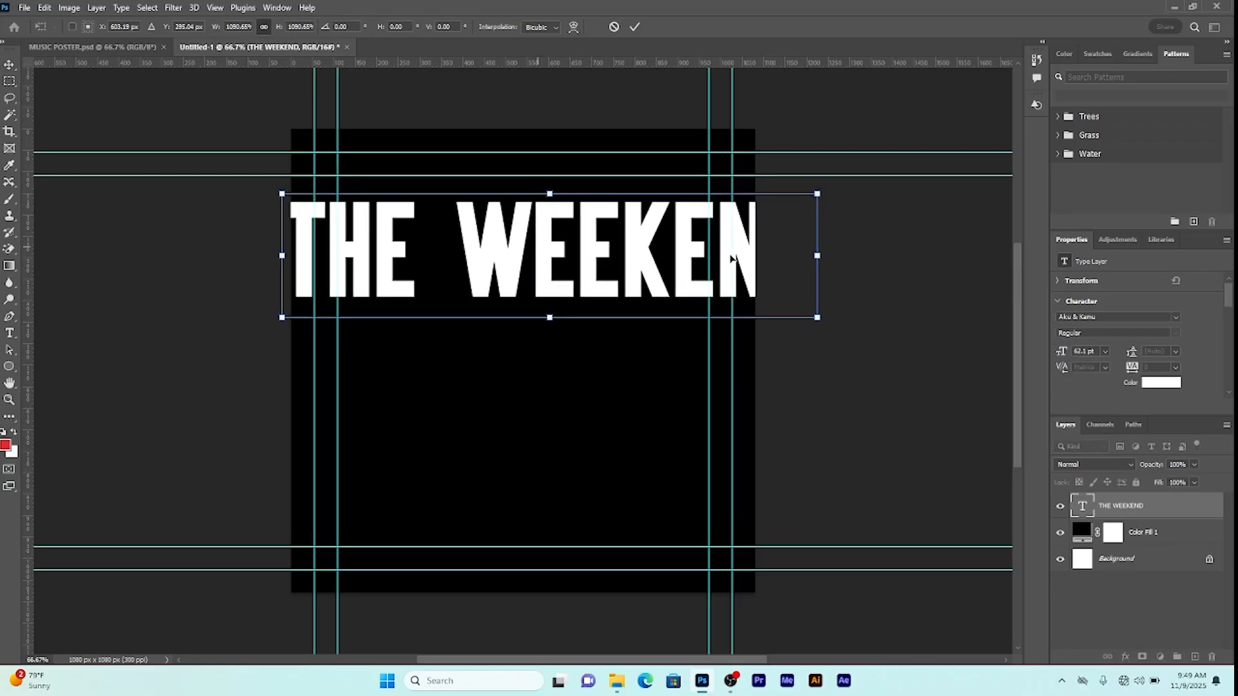
left_click_drag(817, 255, 709, 255)
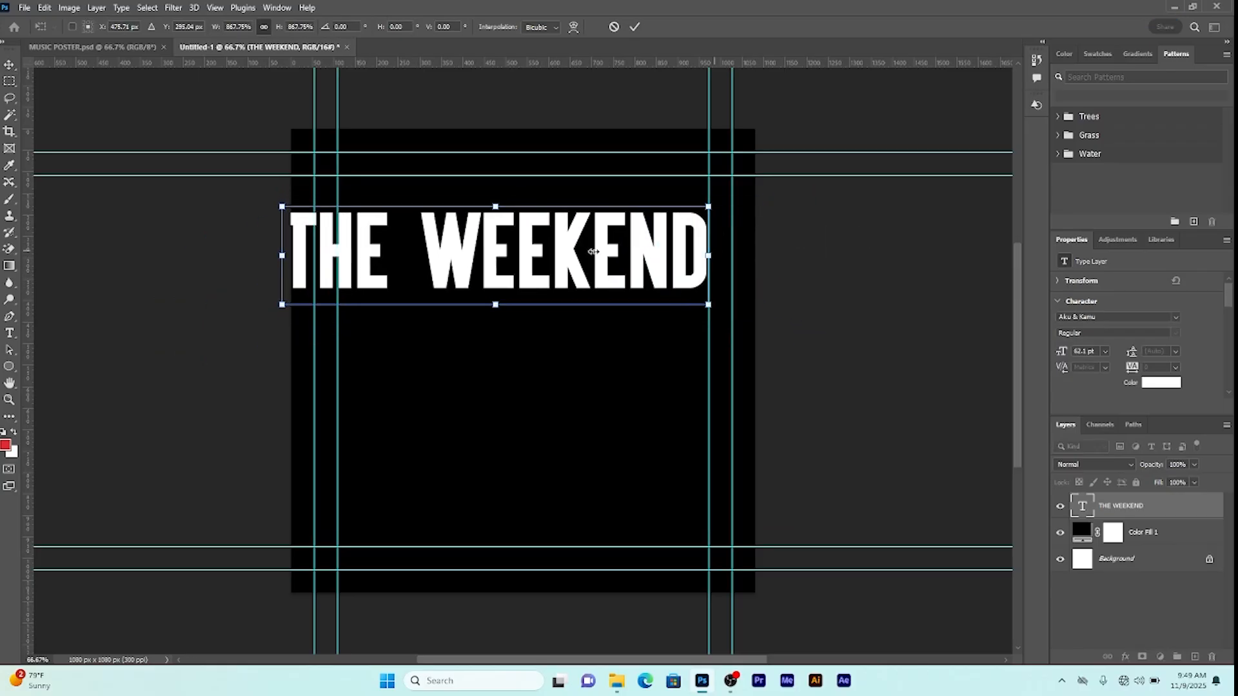
left_click_drag(278, 252, 326, 254)
left_click_drag(515, 304, 509, 430)
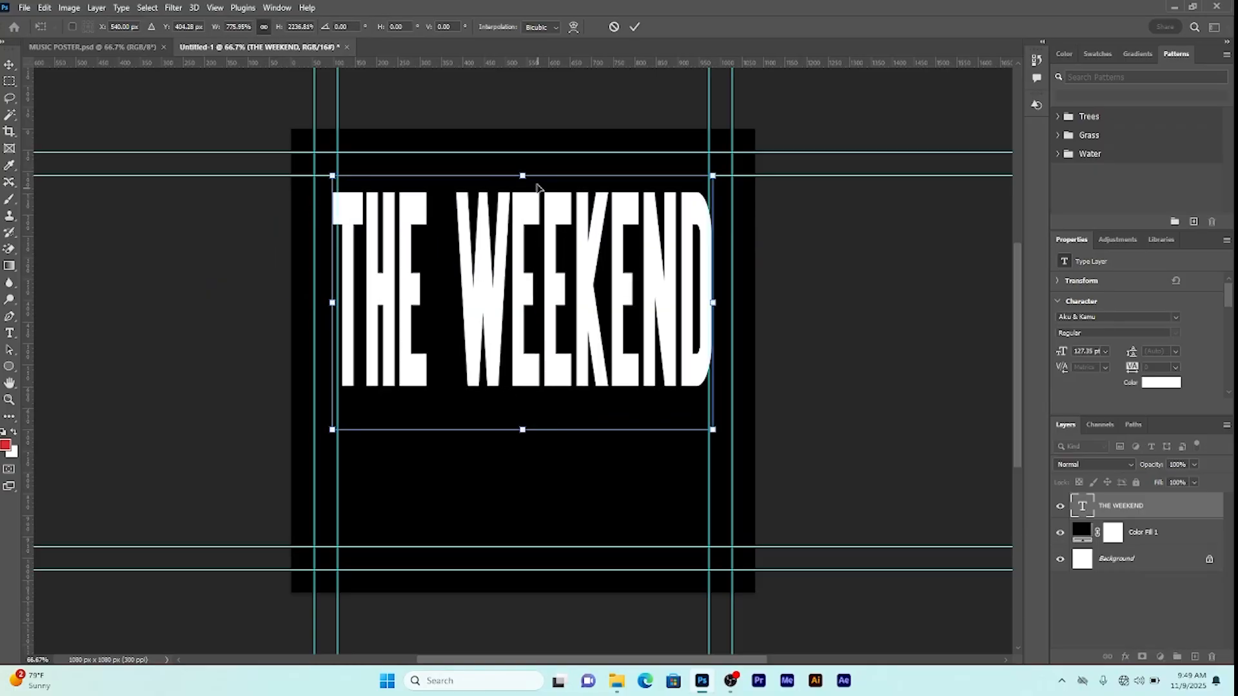
left_click_drag(522, 176, 519, 155)
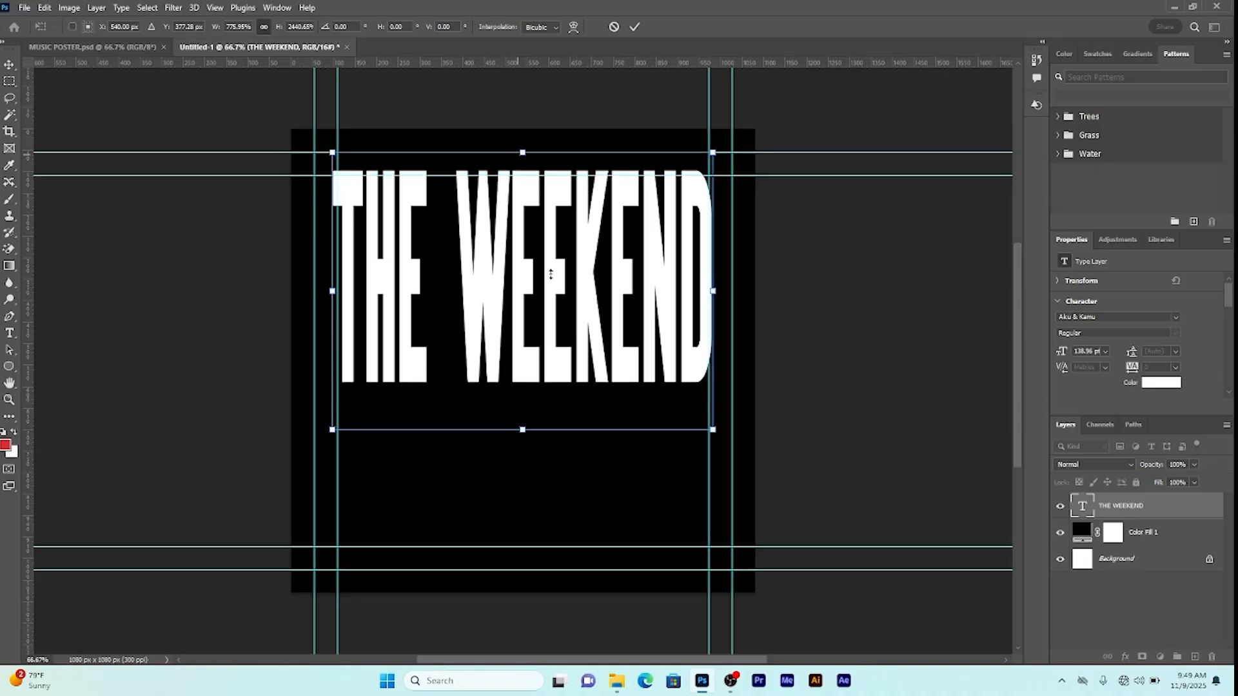
left_click_drag(551, 287, 551, 276)
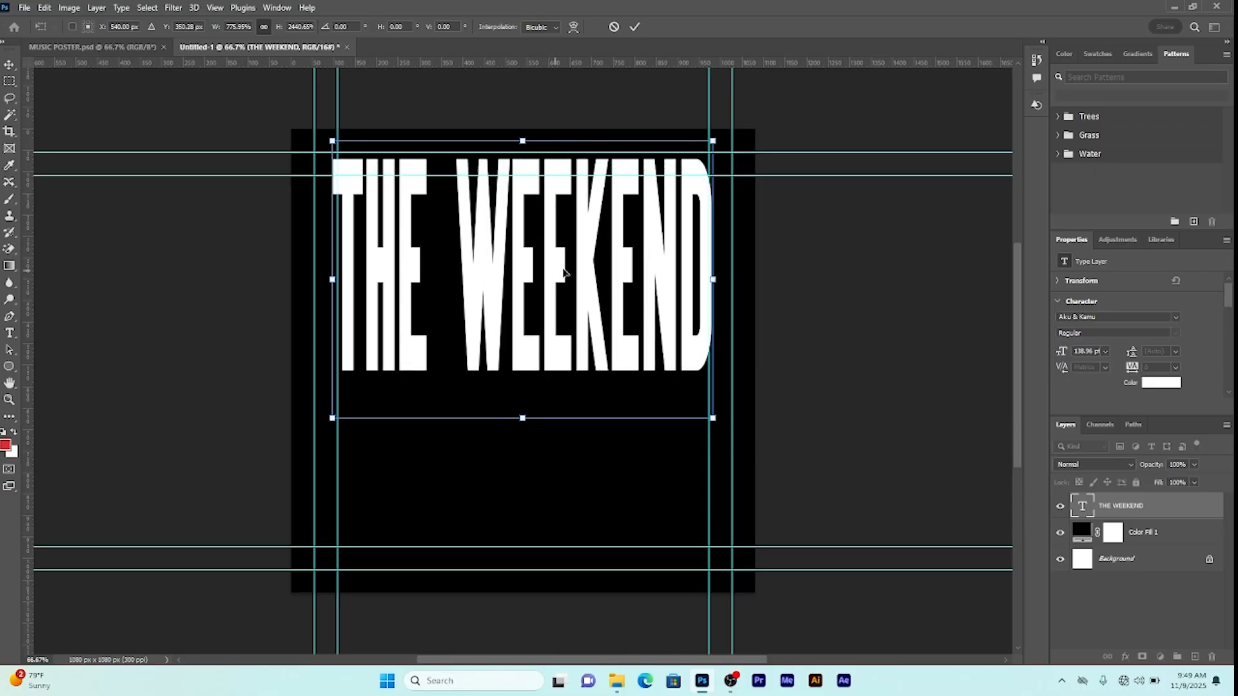
left_click(635, 28)
left_click(815, 333)
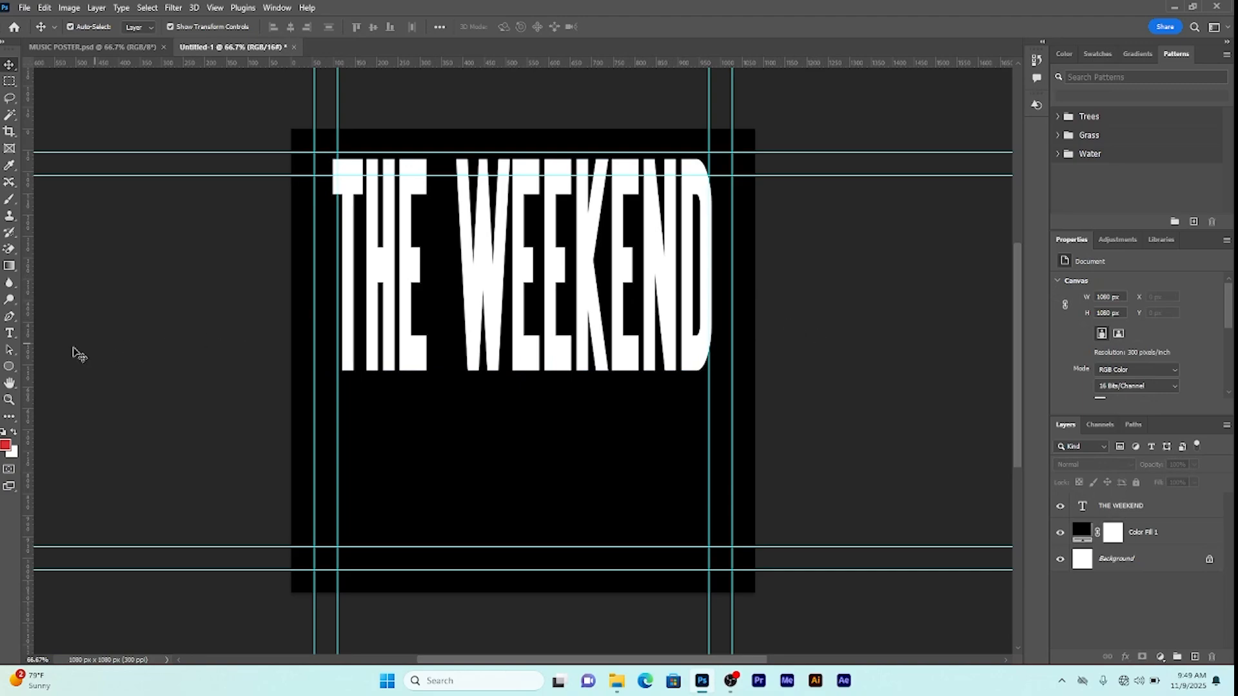
left_click(10, 367)
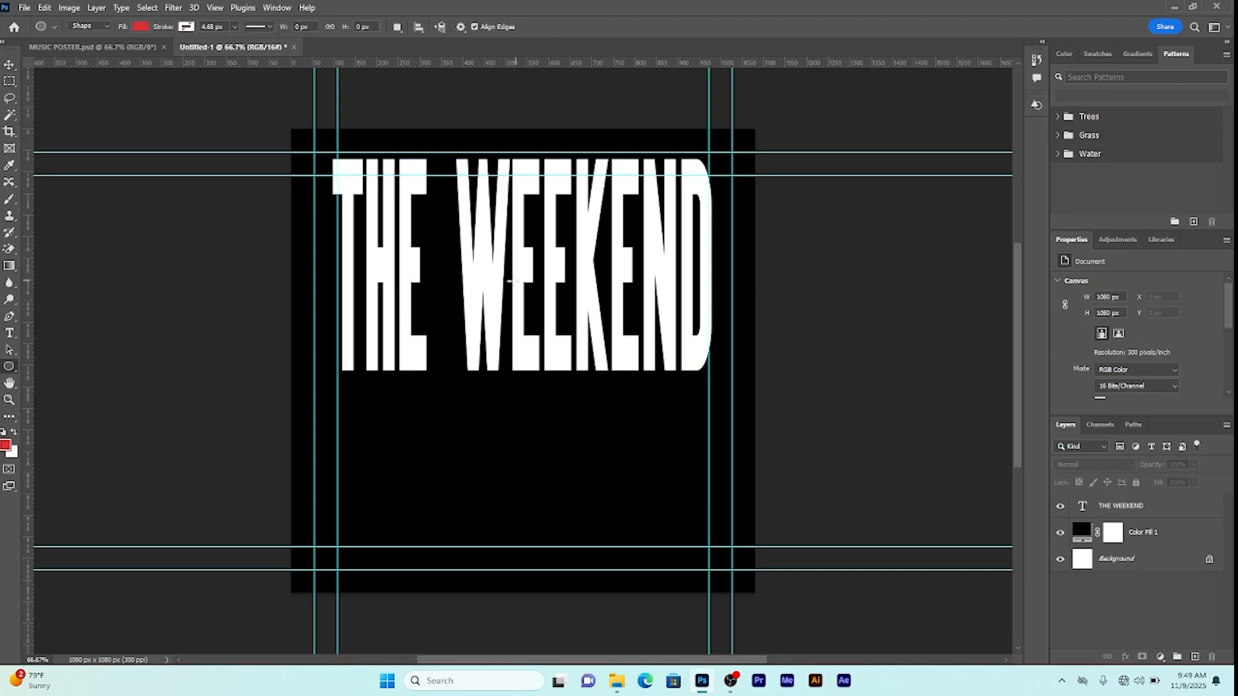
Step: Draw a 620 px circle below the headline, nudge it up, and fill it red
left_click_drag(412, 289, 678, 634)
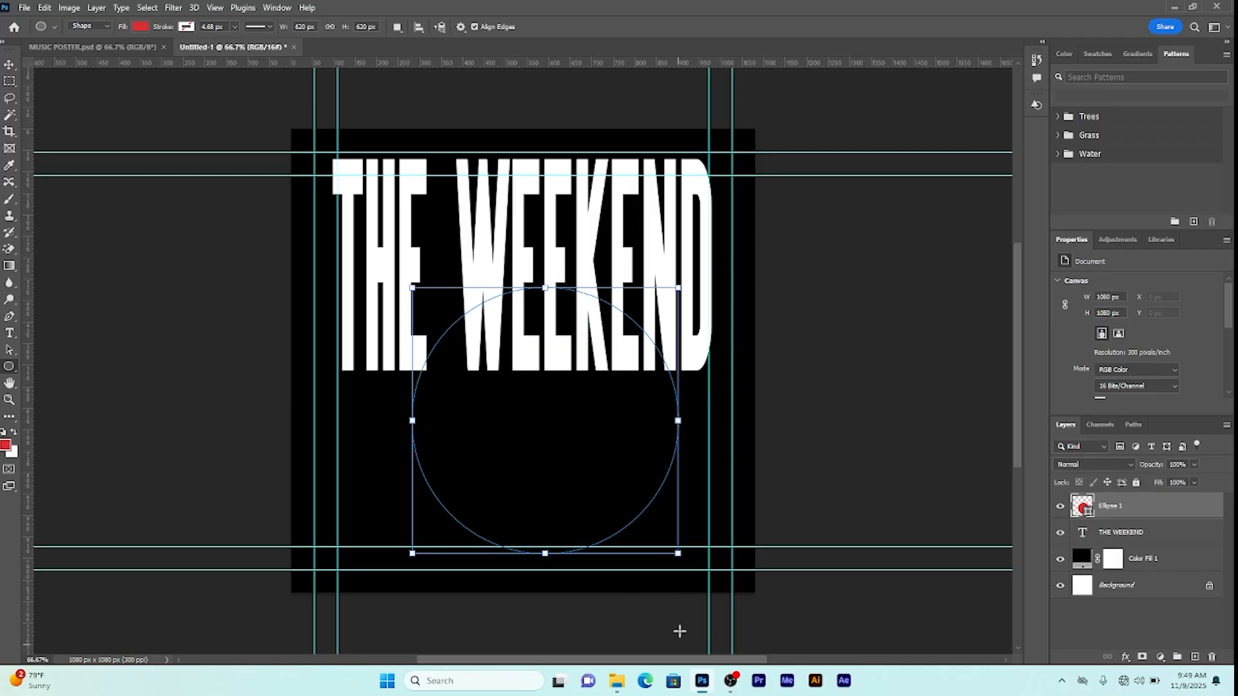
left_click(11, 65)
left_click_drag(558, 430, 560, 419)
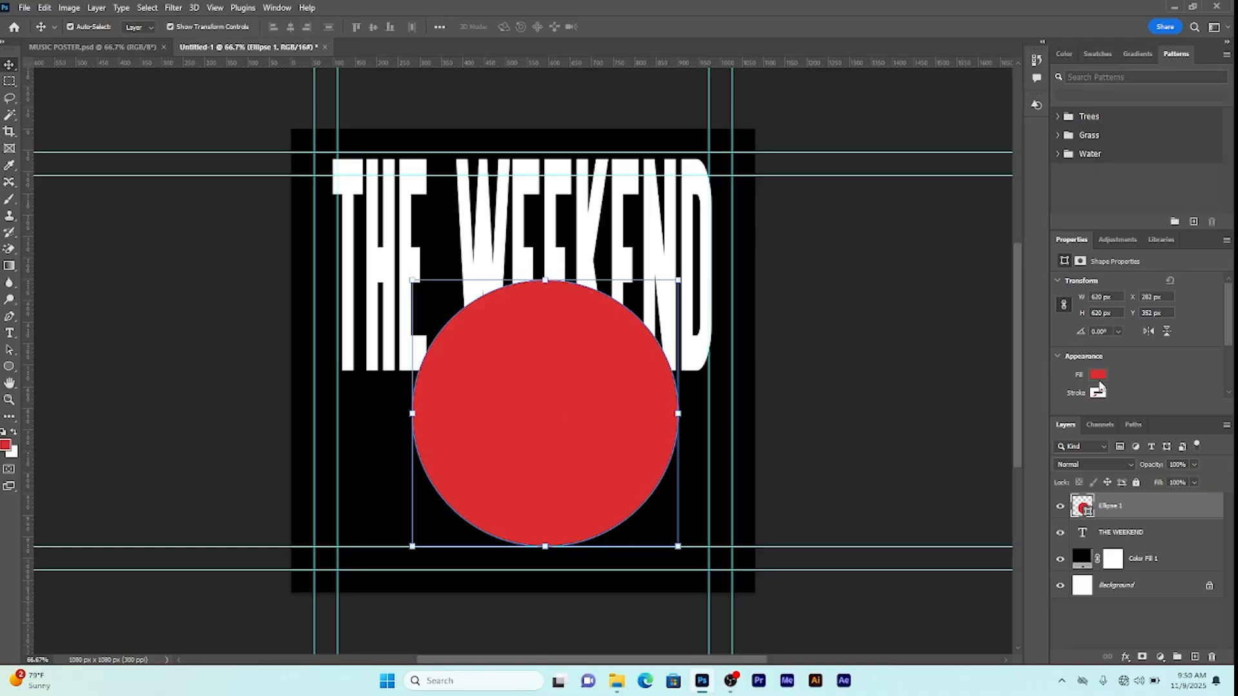
left_click(1098, 375)
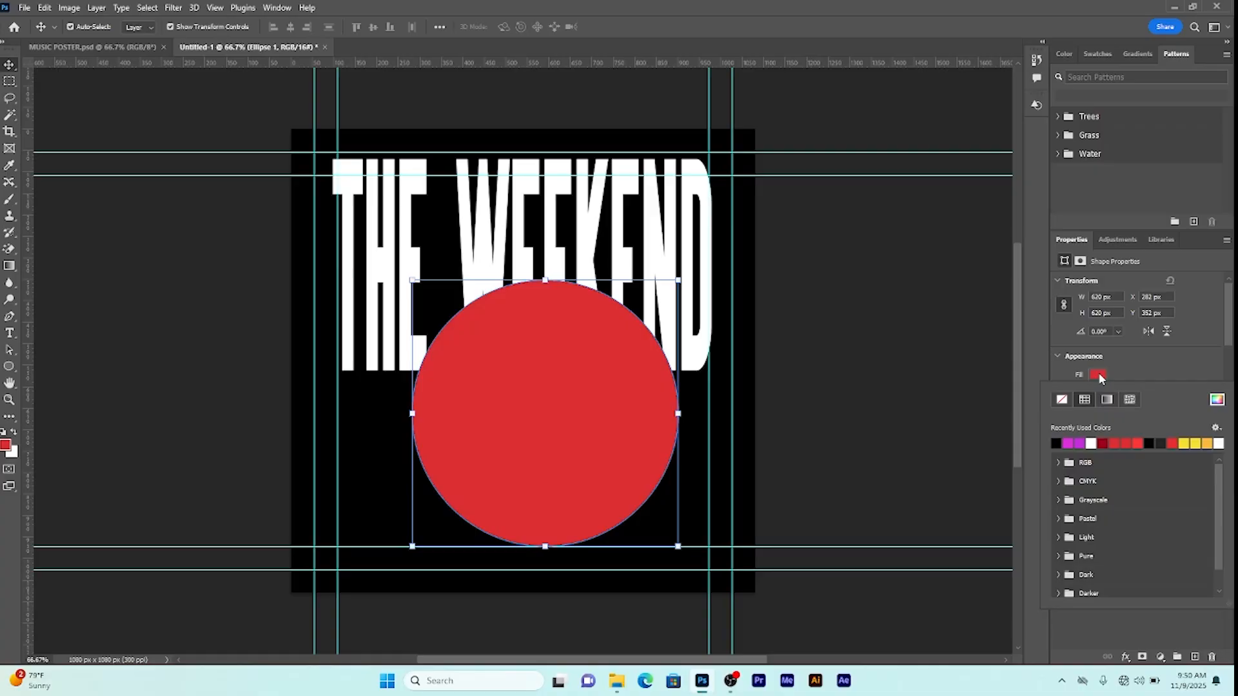
left_click(1116, 443)
left_click(1132, 445)
left_click(221, 115)
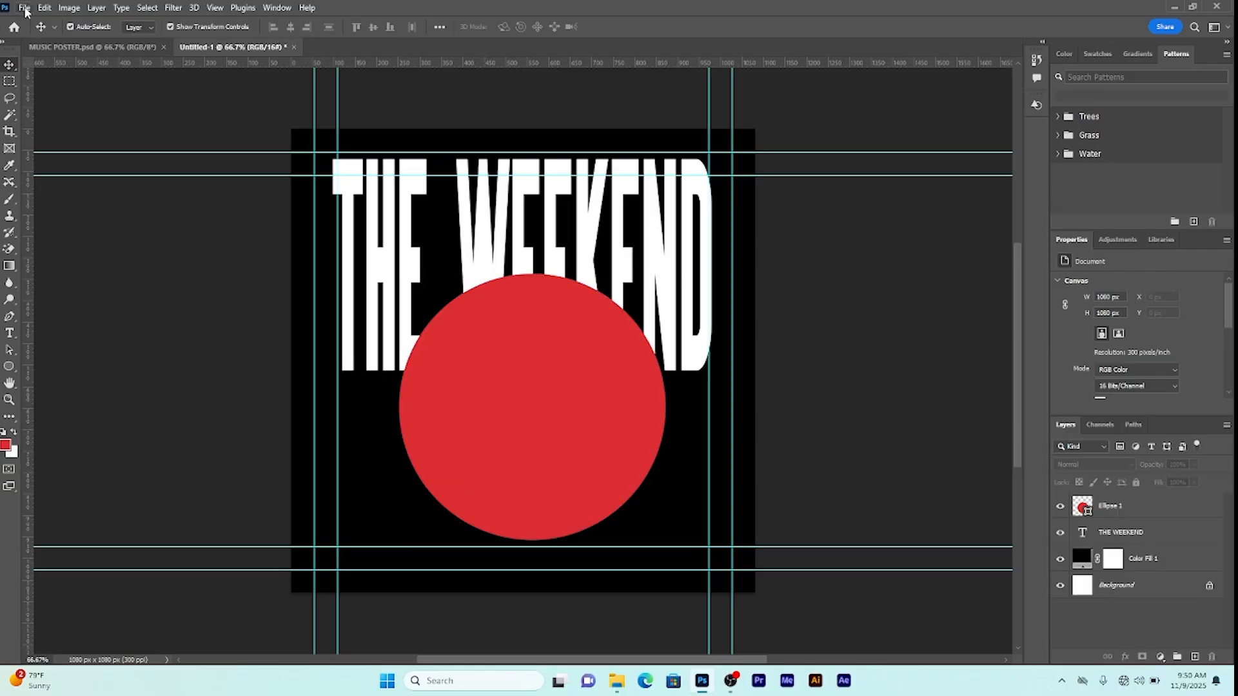
Step: Place the photo of the man in the hat and mask it to the selected subject
left_click(24, 8)
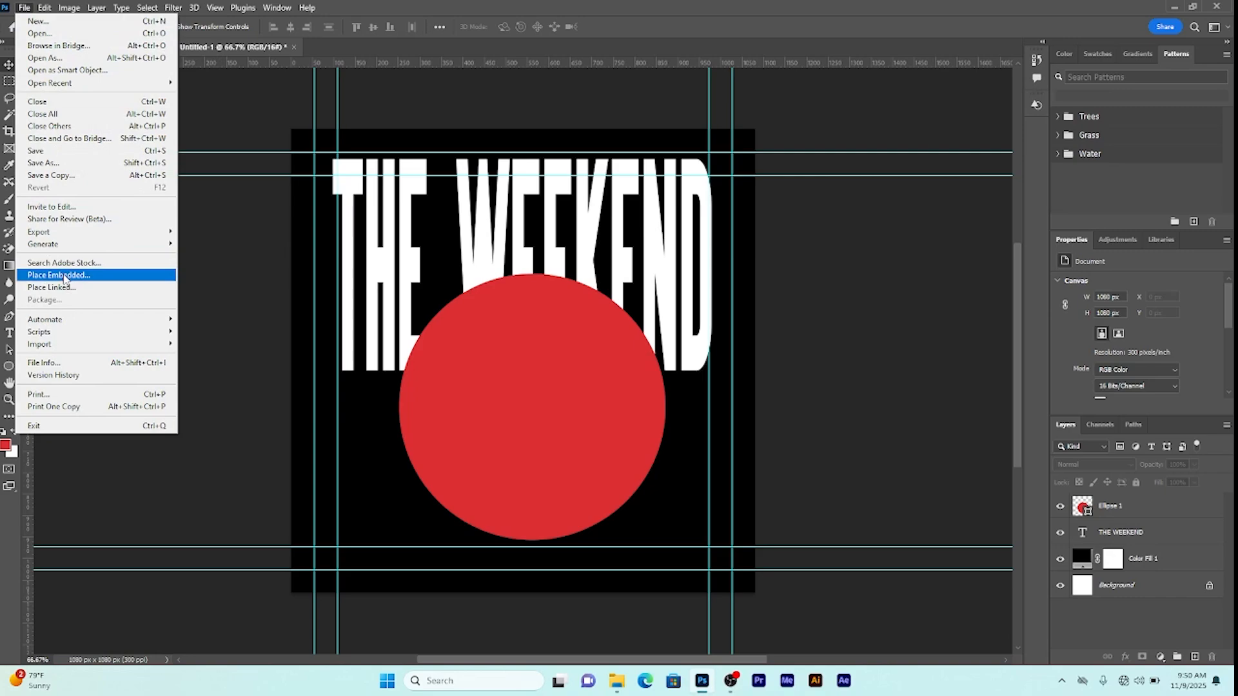
left_click(58, 275)
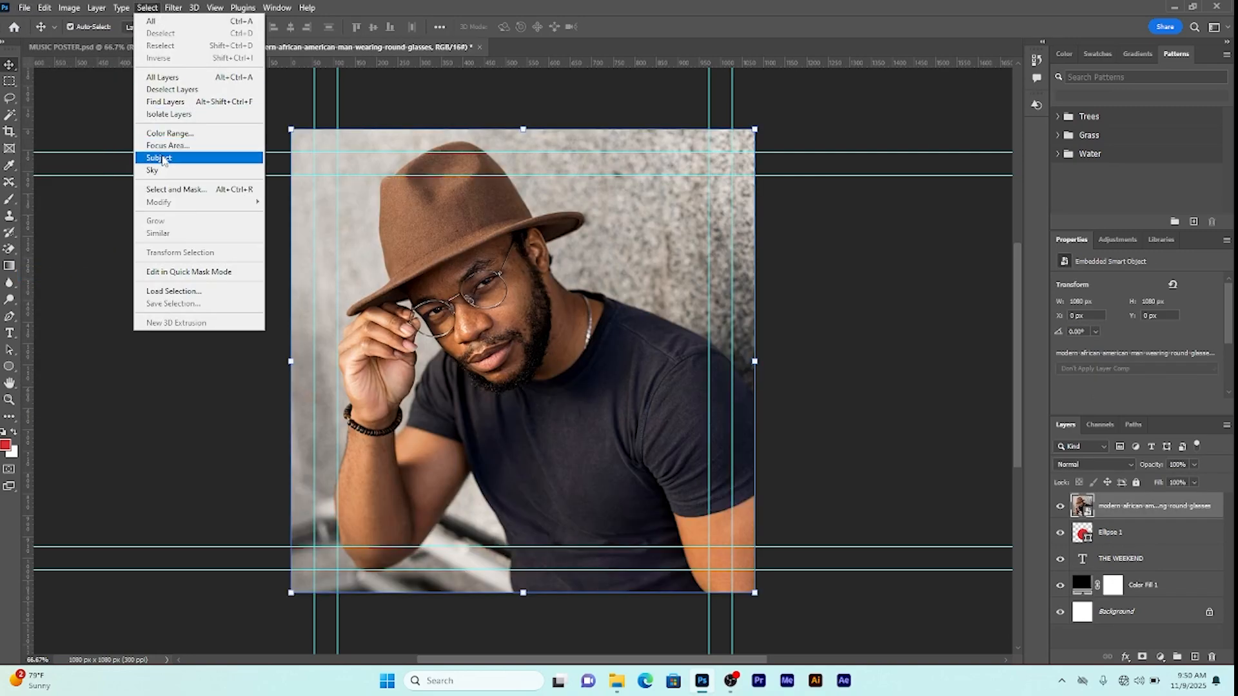
left_click(164, 160)
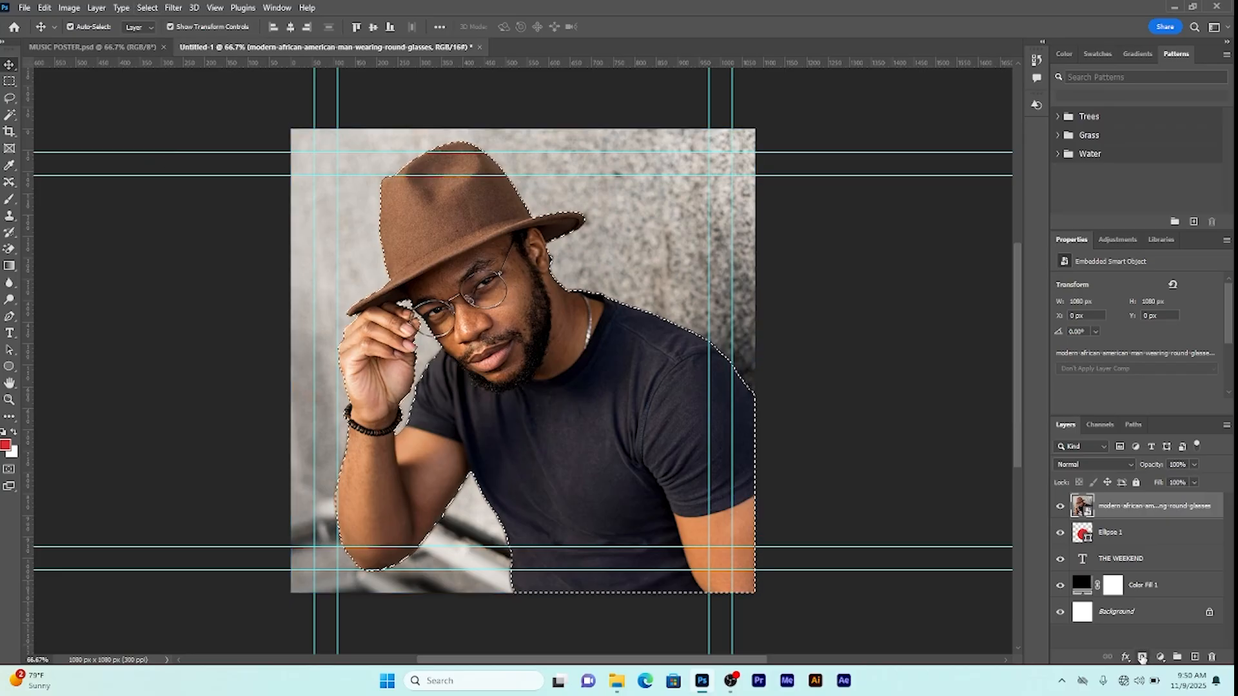
left_click(1142, 657)
right_click(1175, 511)
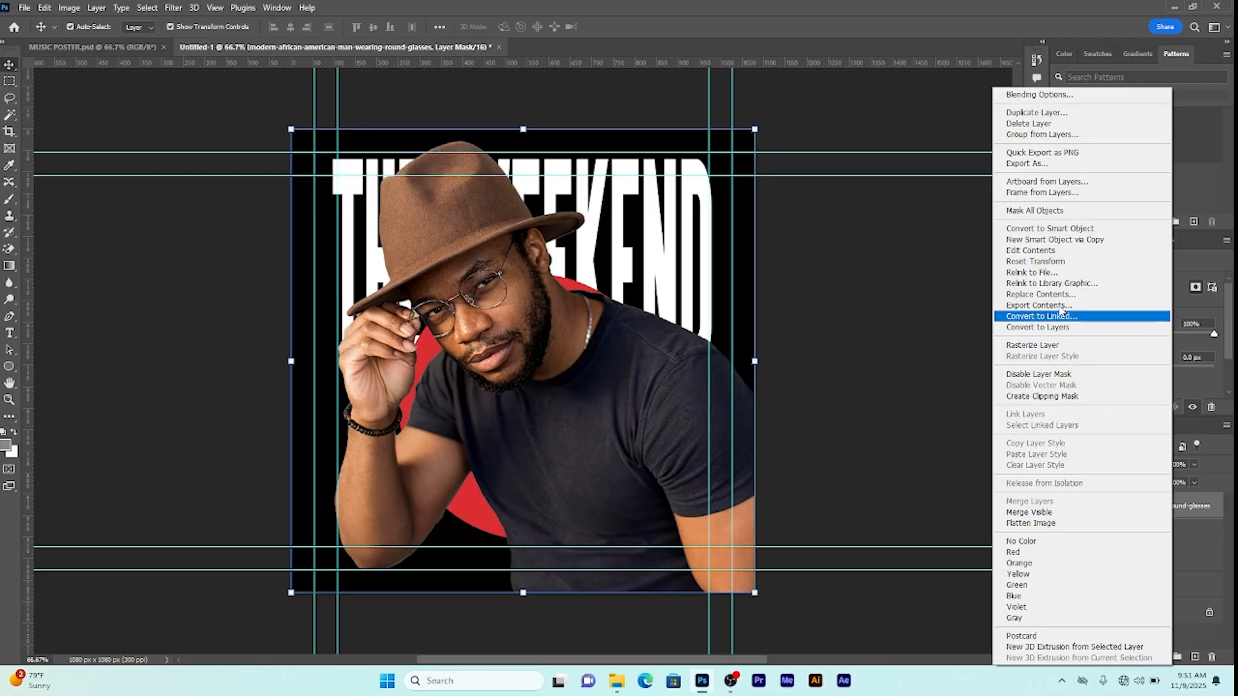
Step: Convert the photo to a smart object, shrink it, and move him over the circle
left_click(1064, 228)
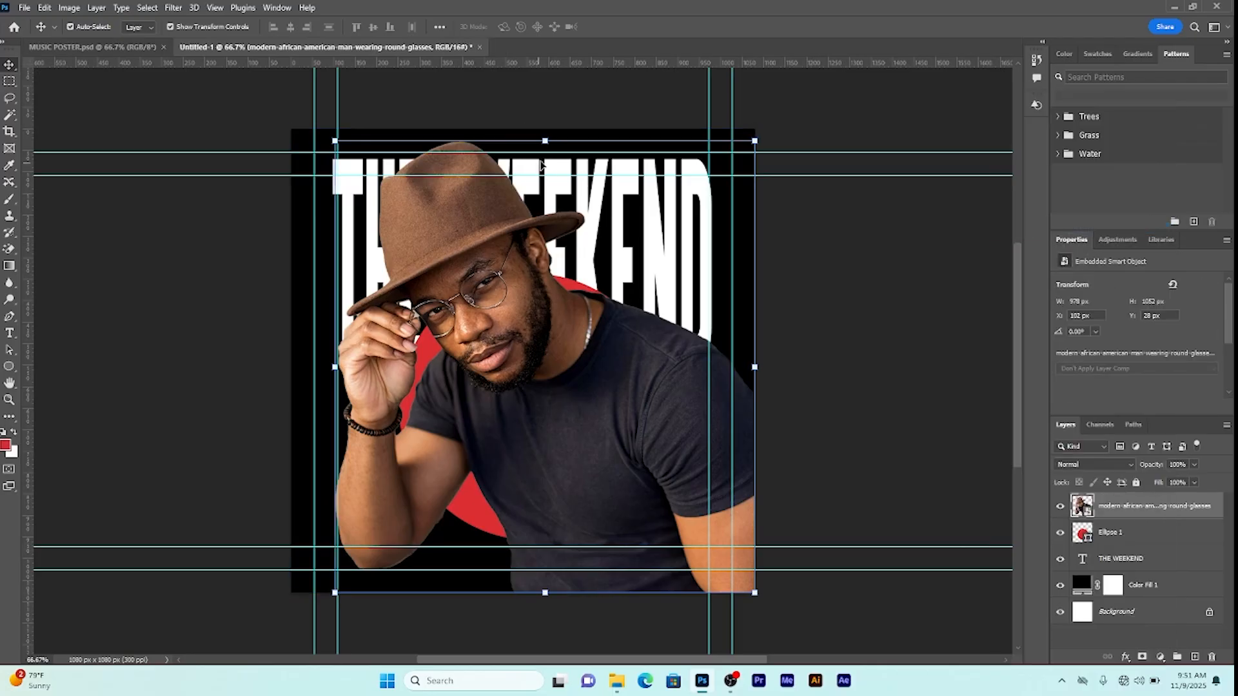
left_click_drag(545, 141, 528, 332)
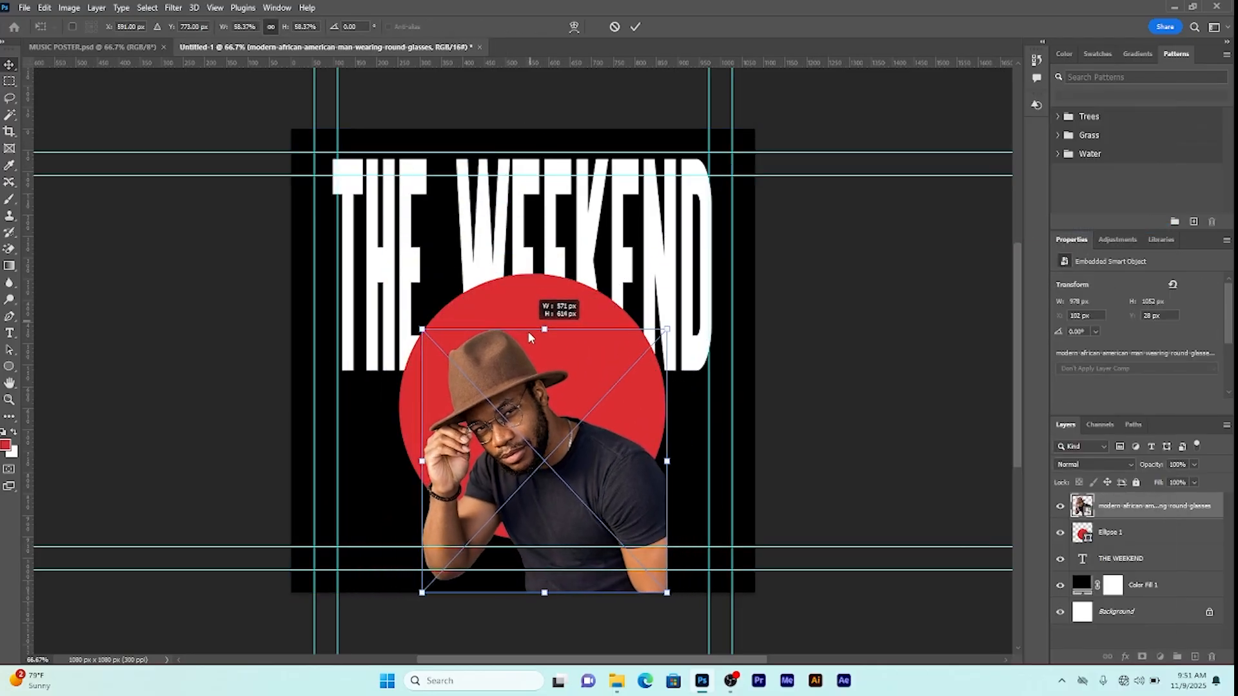
left_click_drag(530, 409, 542, 364)
key("Return")
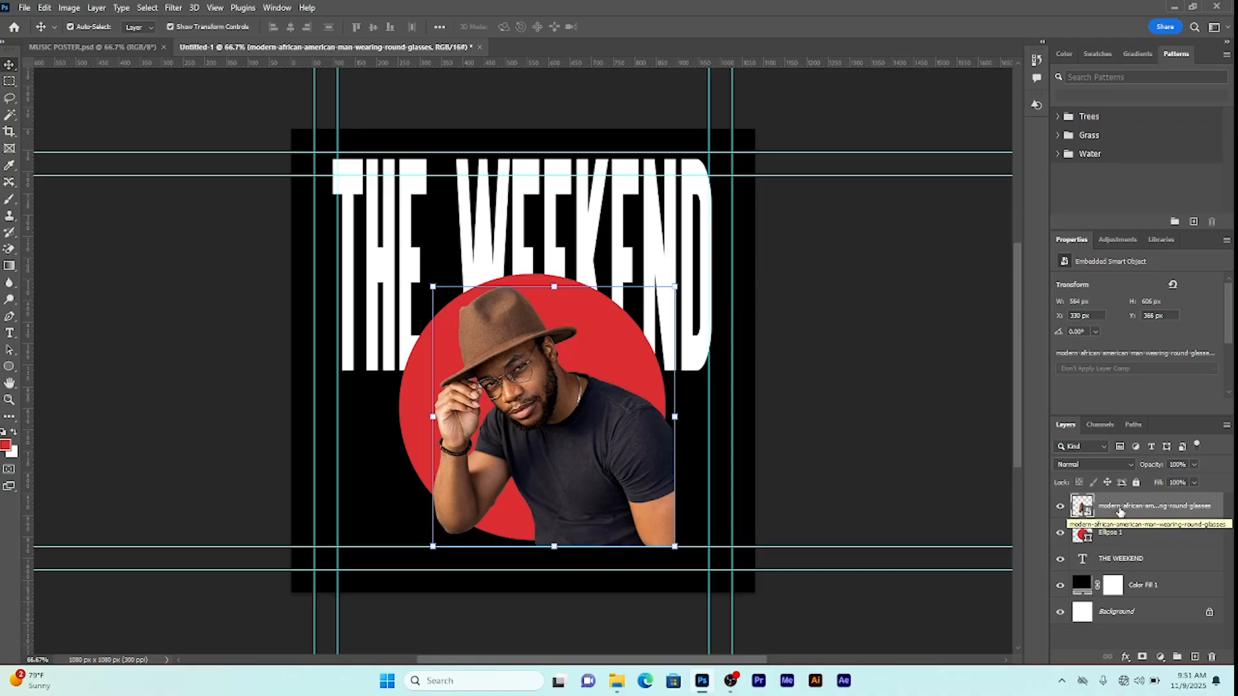
Step: Clip the photo to the red circle and set its blend mode to Multiply
right_click(1120, 512)
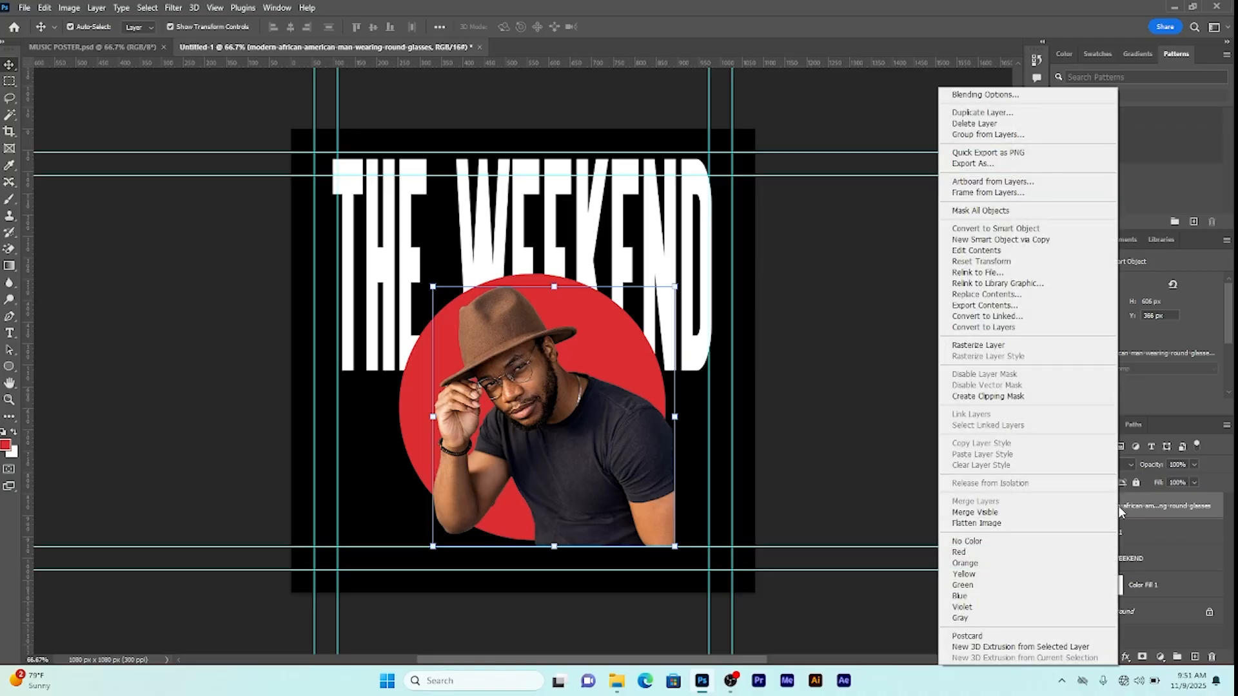
left_click(1004, 397)
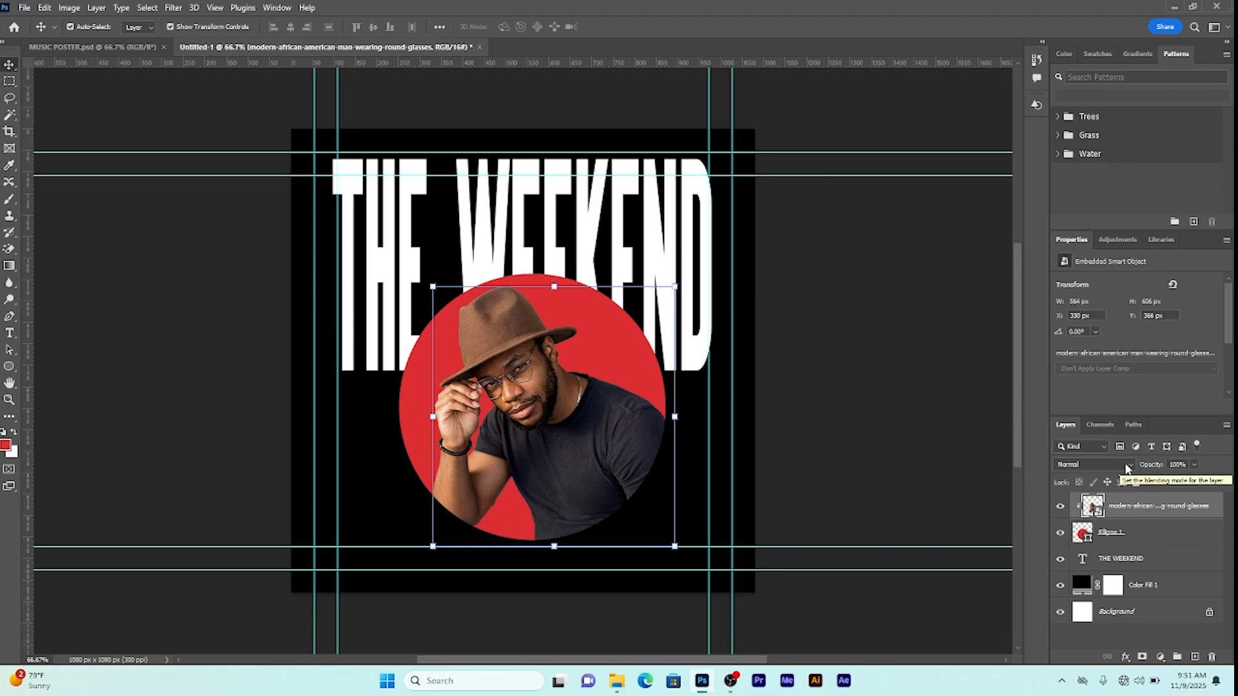
left_click(1127, 465)
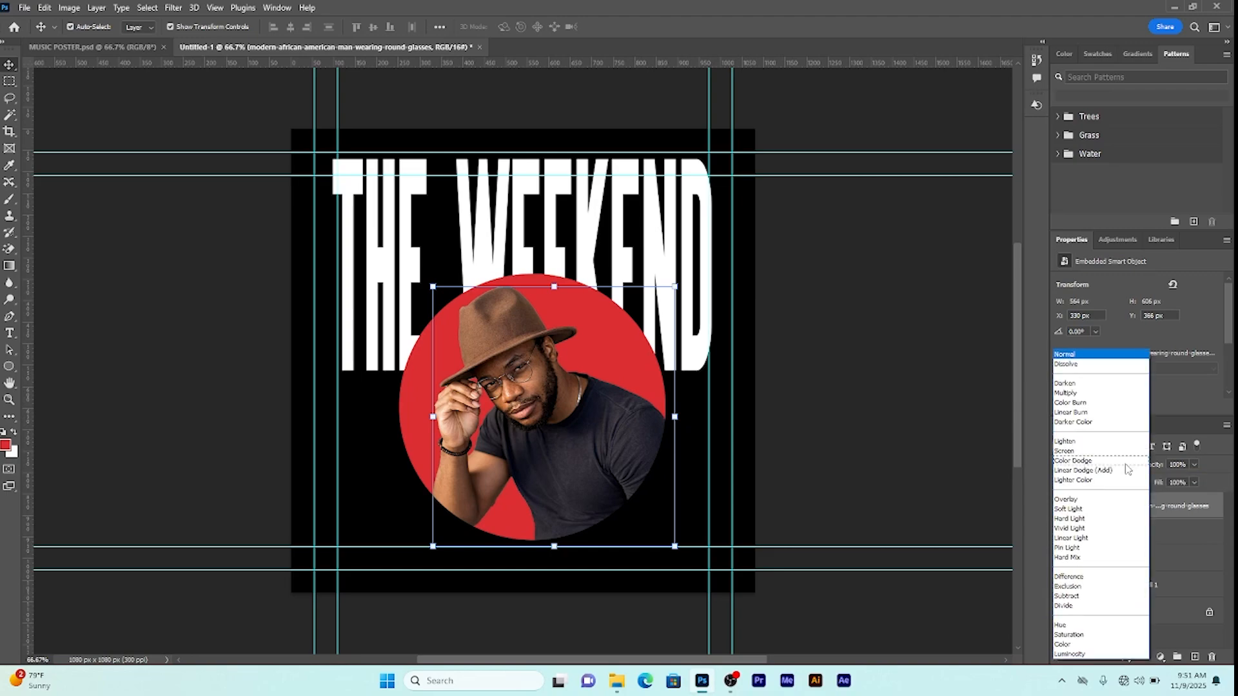
left_click(1094, 393)
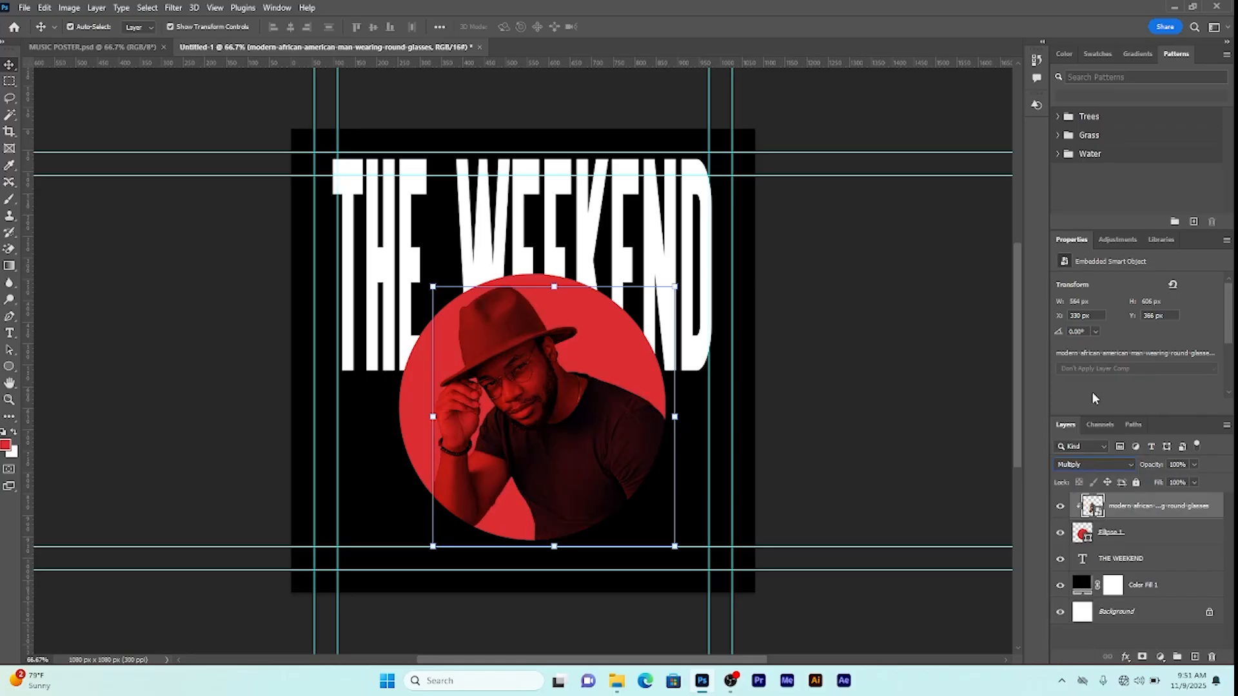
left_click(1133, 532)
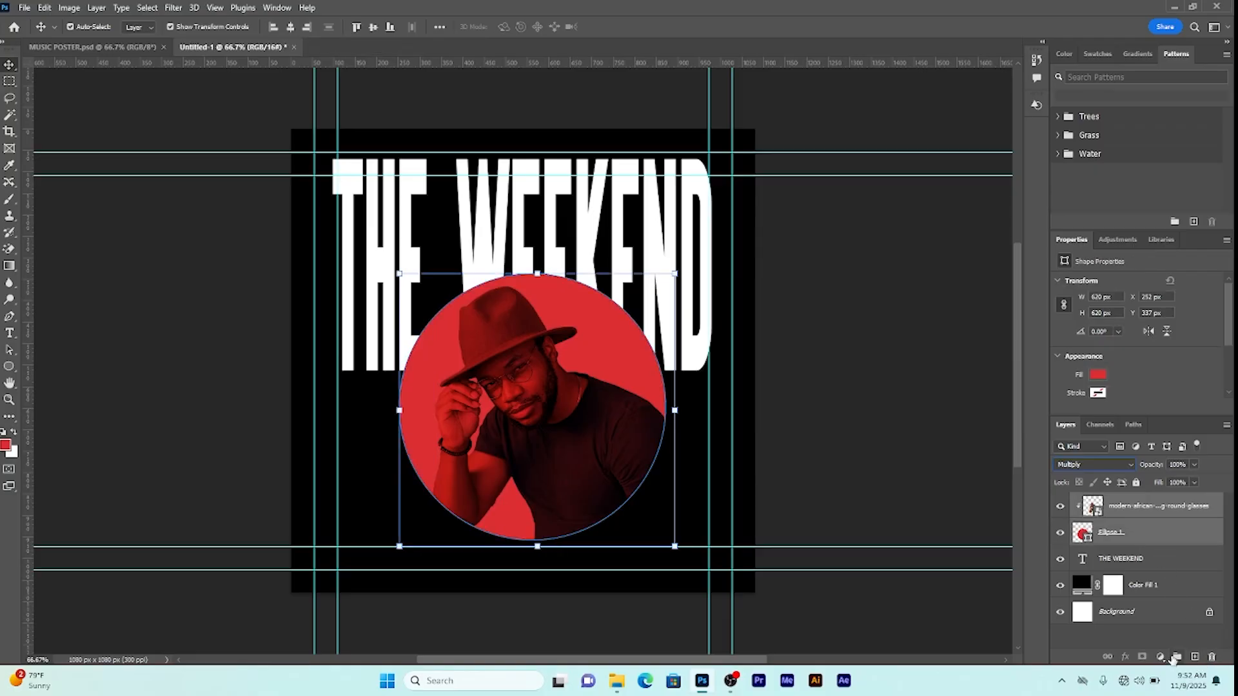
Step: Group Ellipse 1 and the photo into a group named SUBJECT COMP
left_click(1178, 657)
double_click(1123, 500)
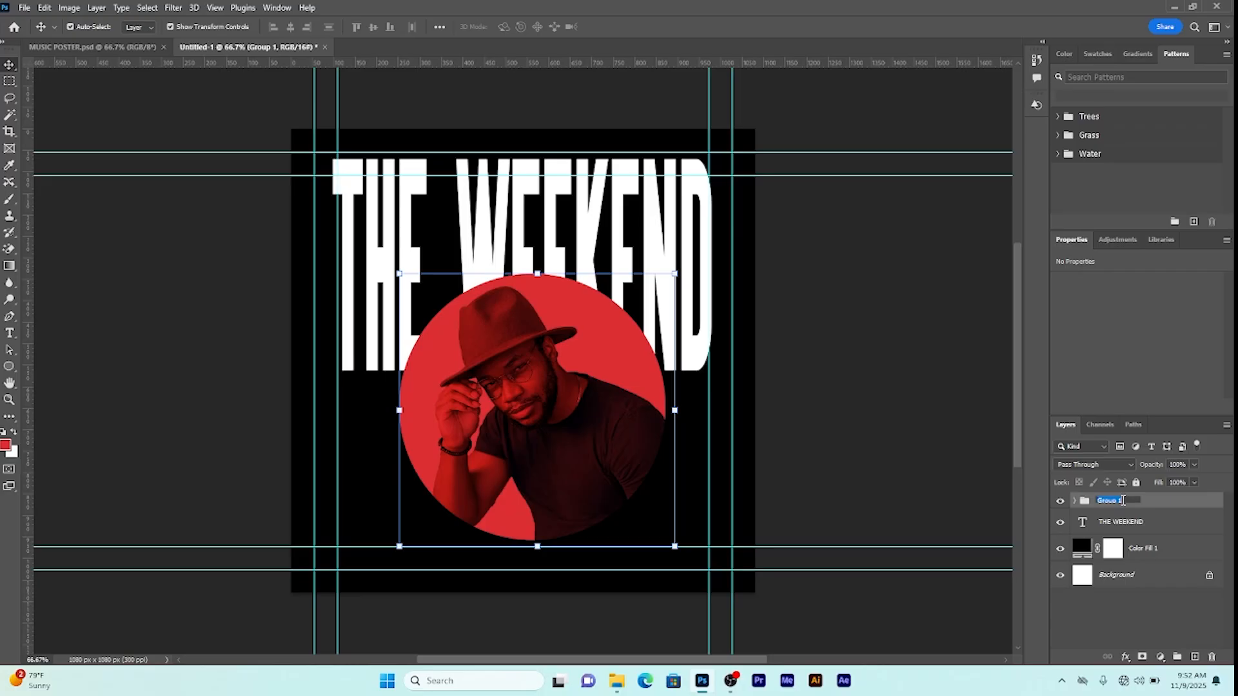
type("SUBJECT COMP")
key("Return")
Step: Move SUBJECT COMP up over the title and nudge THE WEEKEND down slightly
key("ctrl+t")
left_click_drag(565, 405, 561, 288)
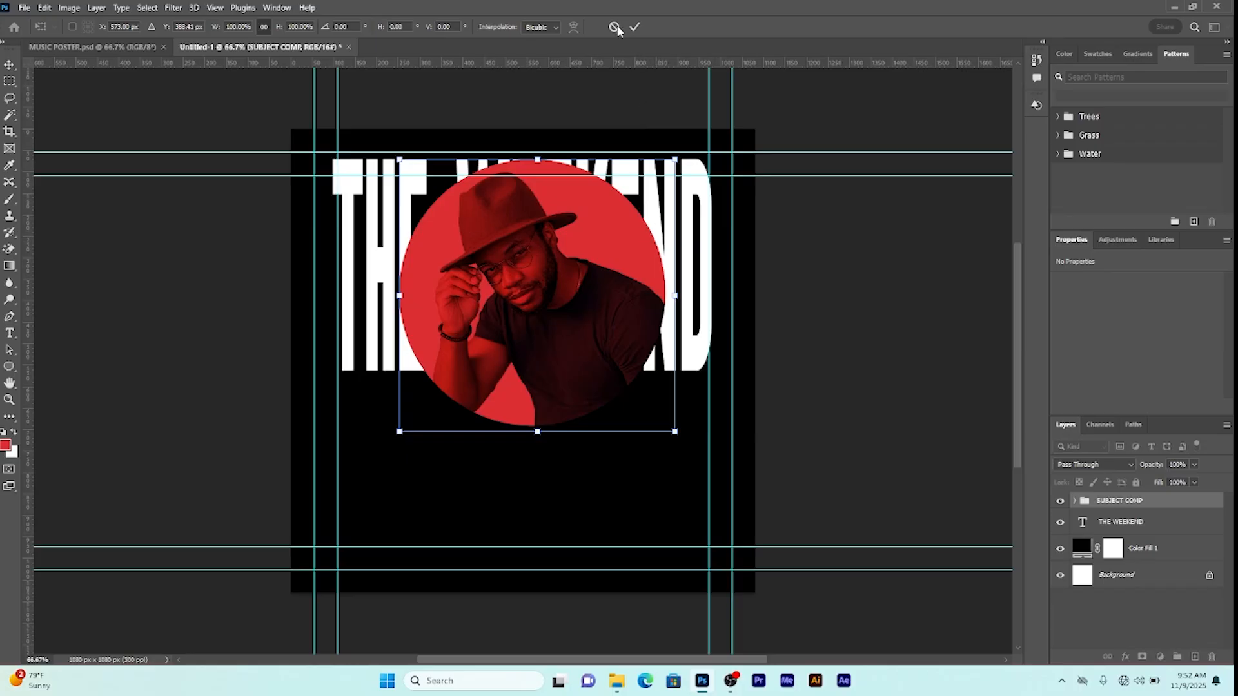
left_click(635, 27)
left_click(378, 239)
left_click_drag(377, 238, 377, 242)
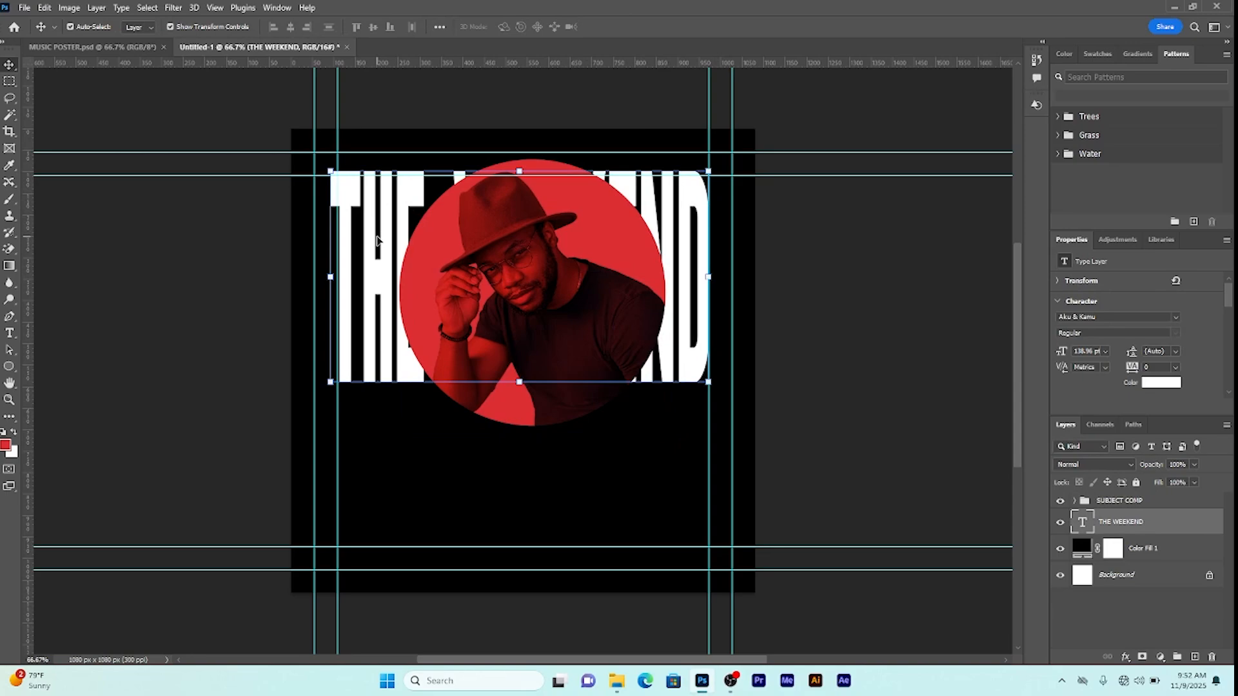
Step: Shrink the portrait photo slightly from its bottom edge
left_click(445, 282)
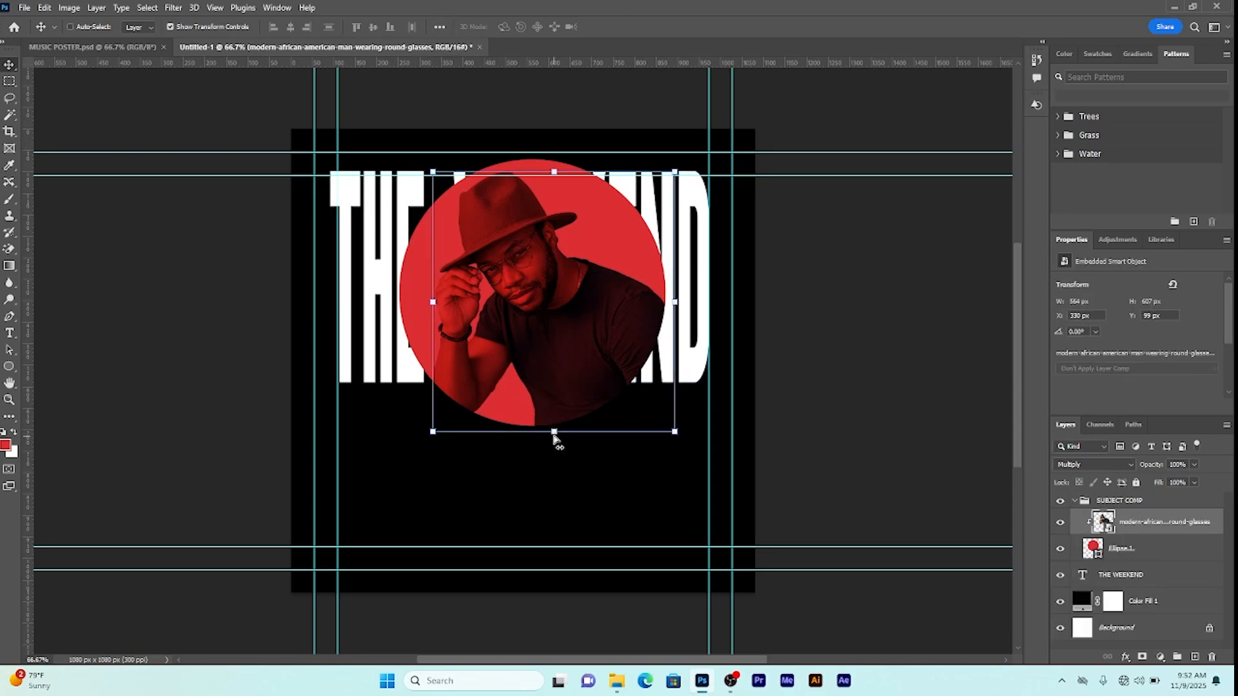
left_click(553, 431)
left_click_drag(553, 431, 553, 425)
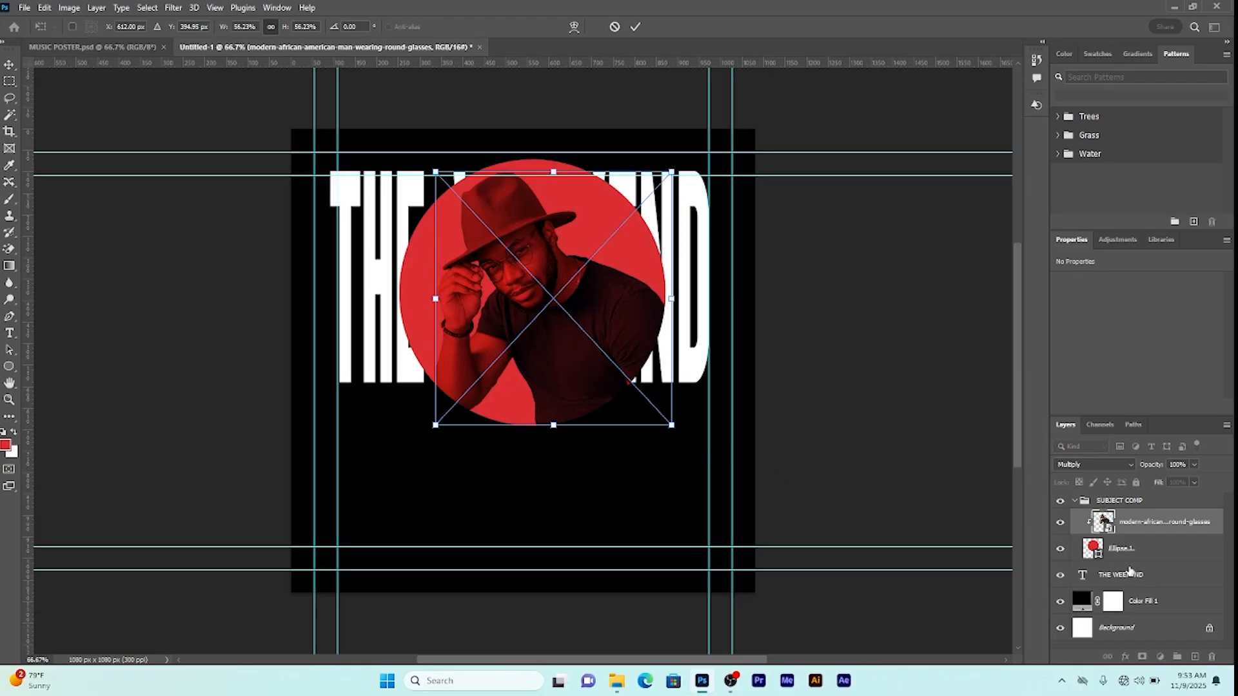
left_click(1075, 502)
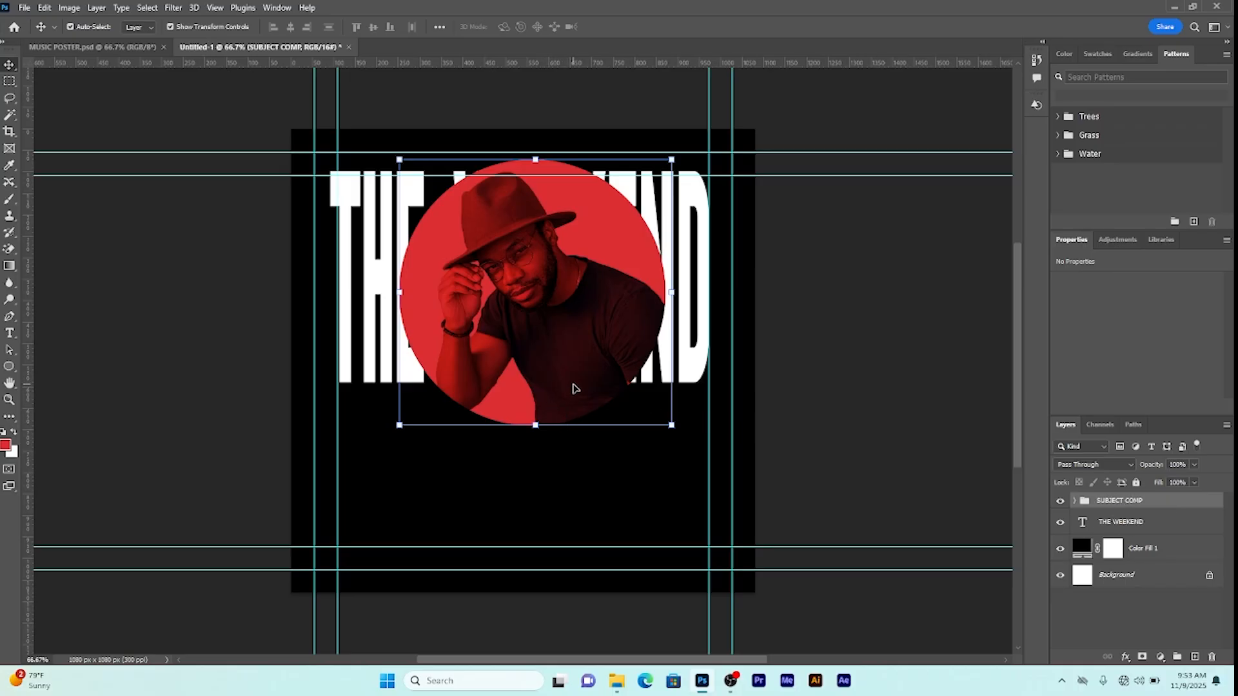
key("ctrl+t")
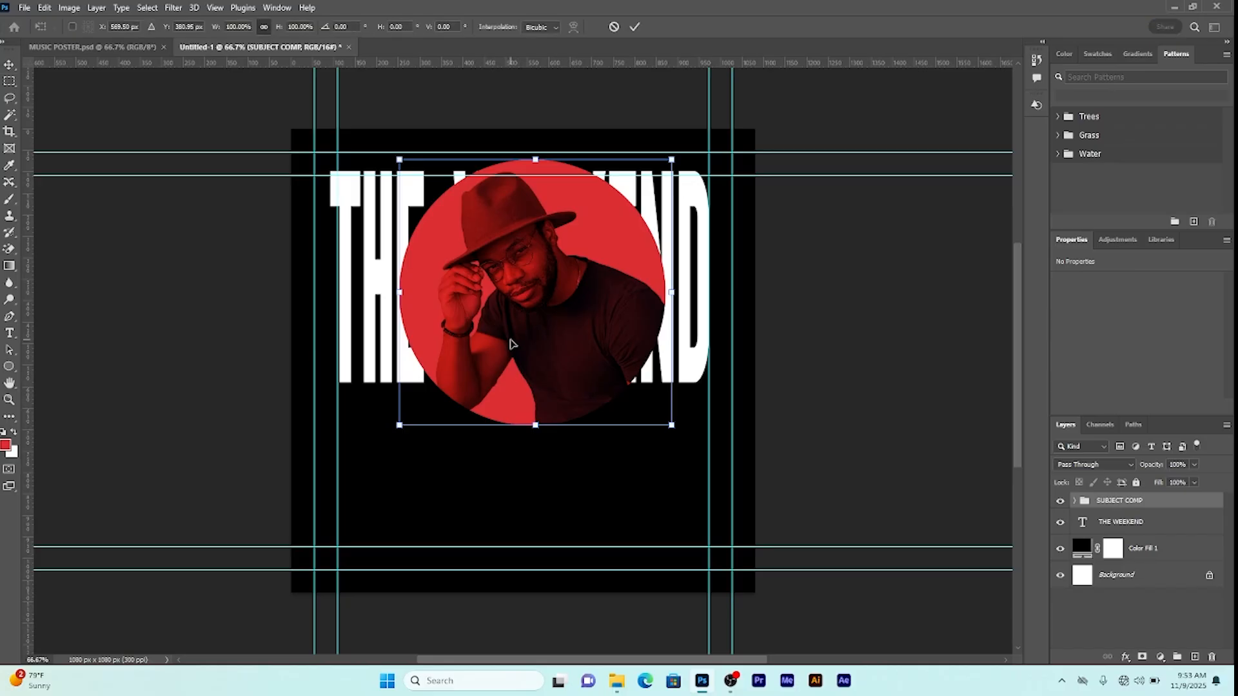
Step: Shift SUBJECT COMP slightly up and left, then select its portrait photo layer
left_click_drag(511, 342, 509, 334)
key("Return")
left_click(1075, 501)
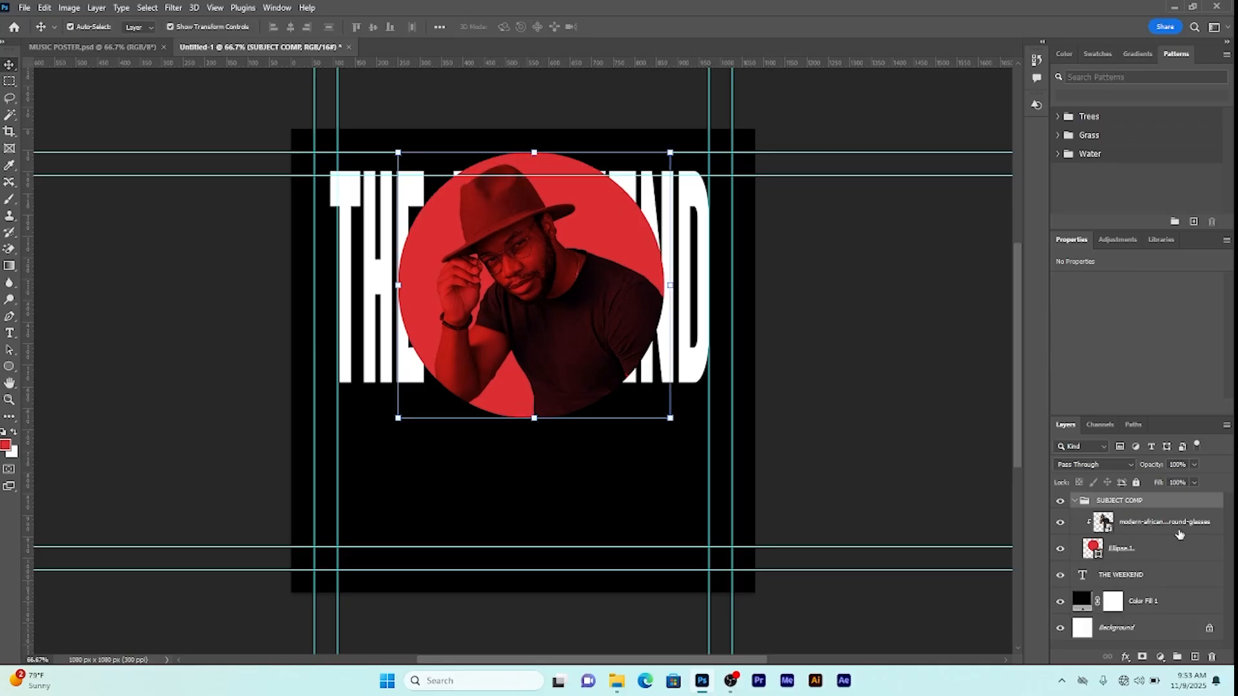
left_click(1164, 525)
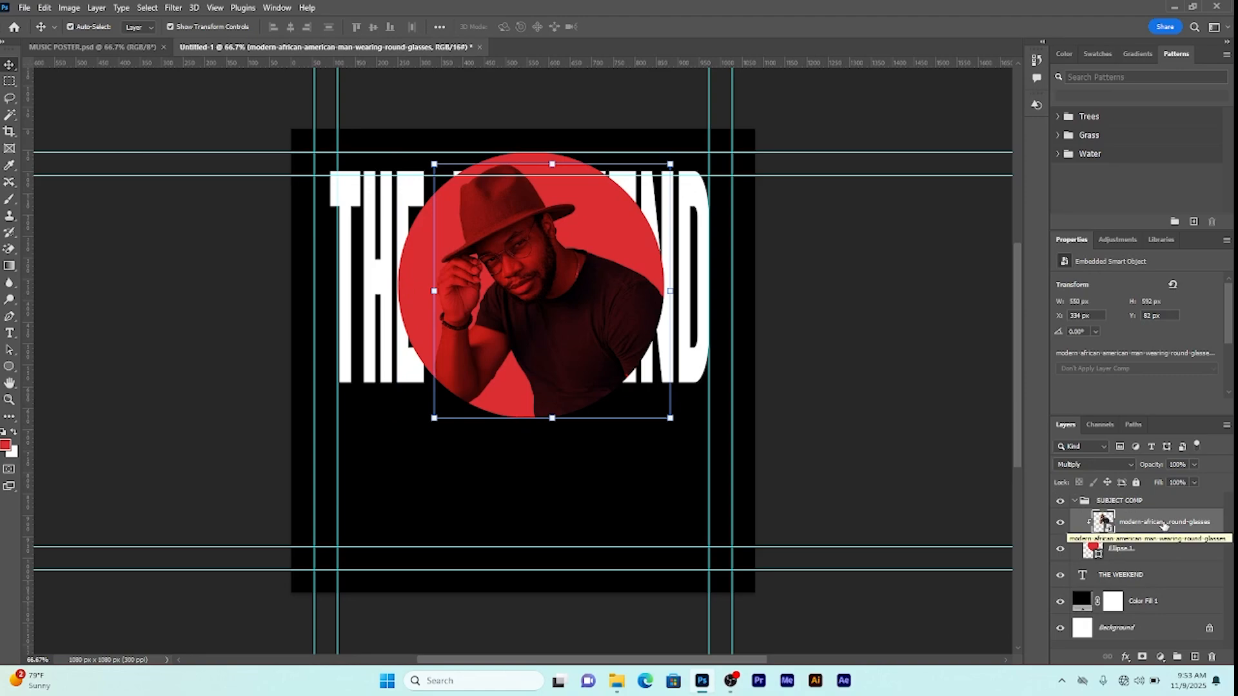
Step: Duplicate the portrait photo, move the copy below THE WEEKEND, and hide it
key("ctrl")
key("ctrl+j")
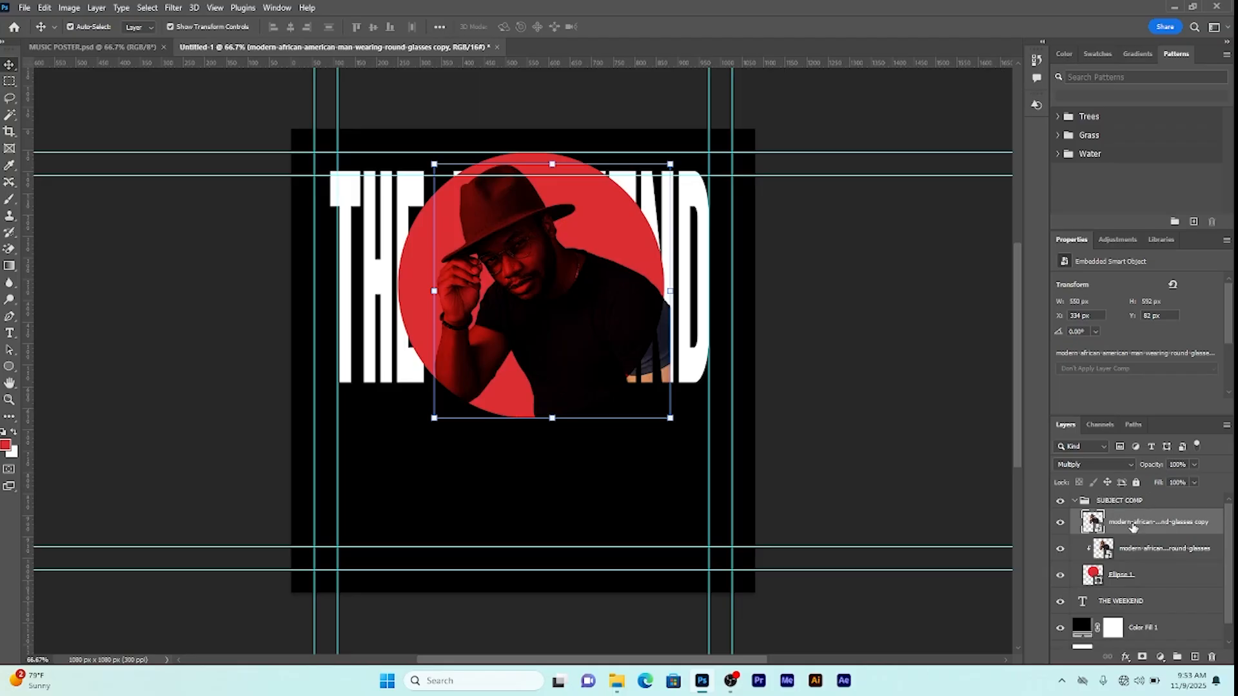
left_click_drag(1133, 528, 1112, 558)
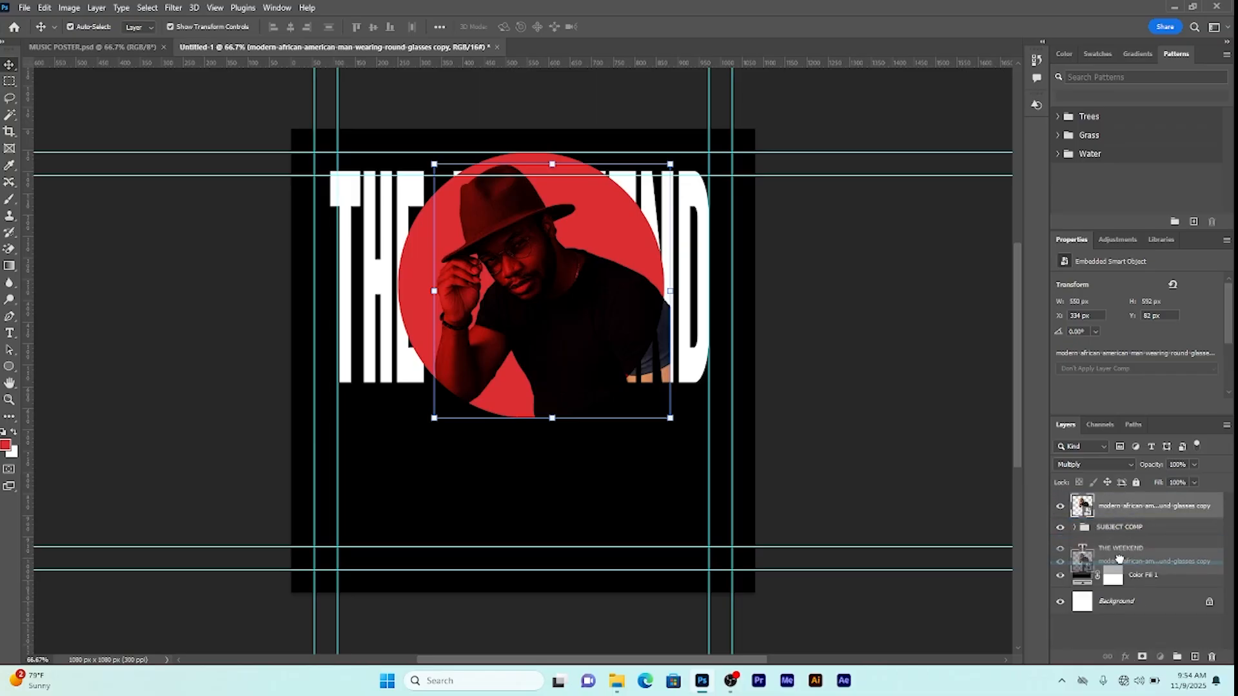
left_click(1061, 550)
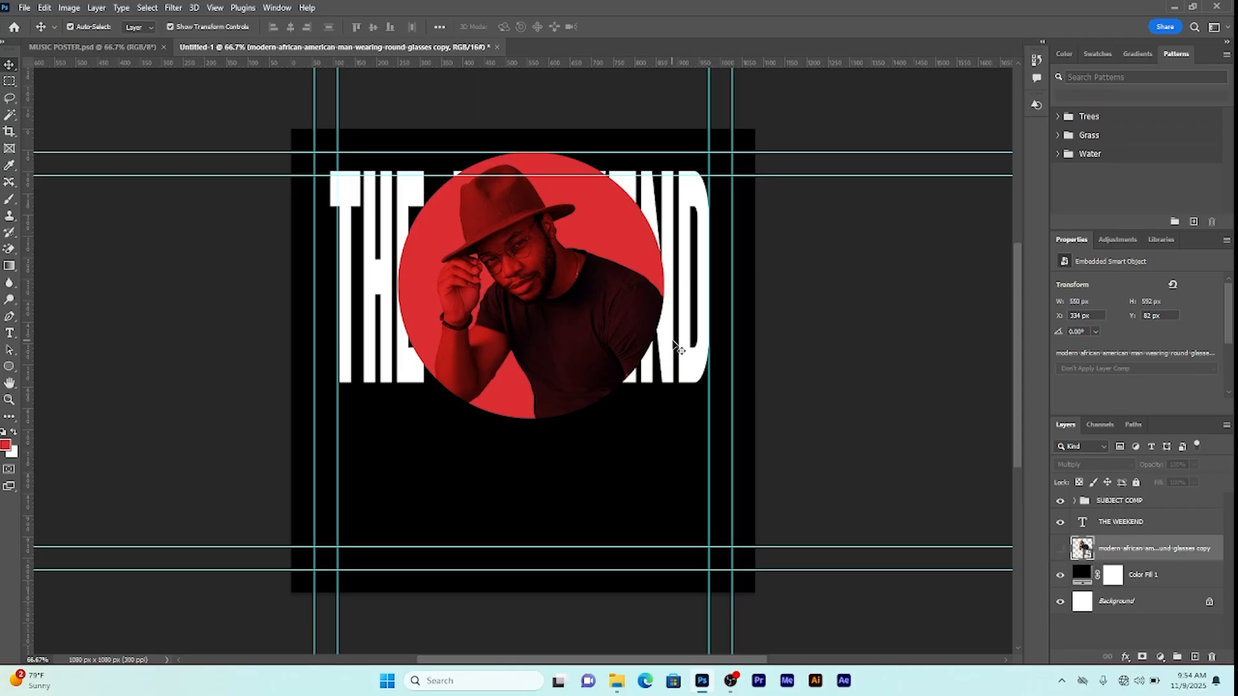
left_click(1122, 526)
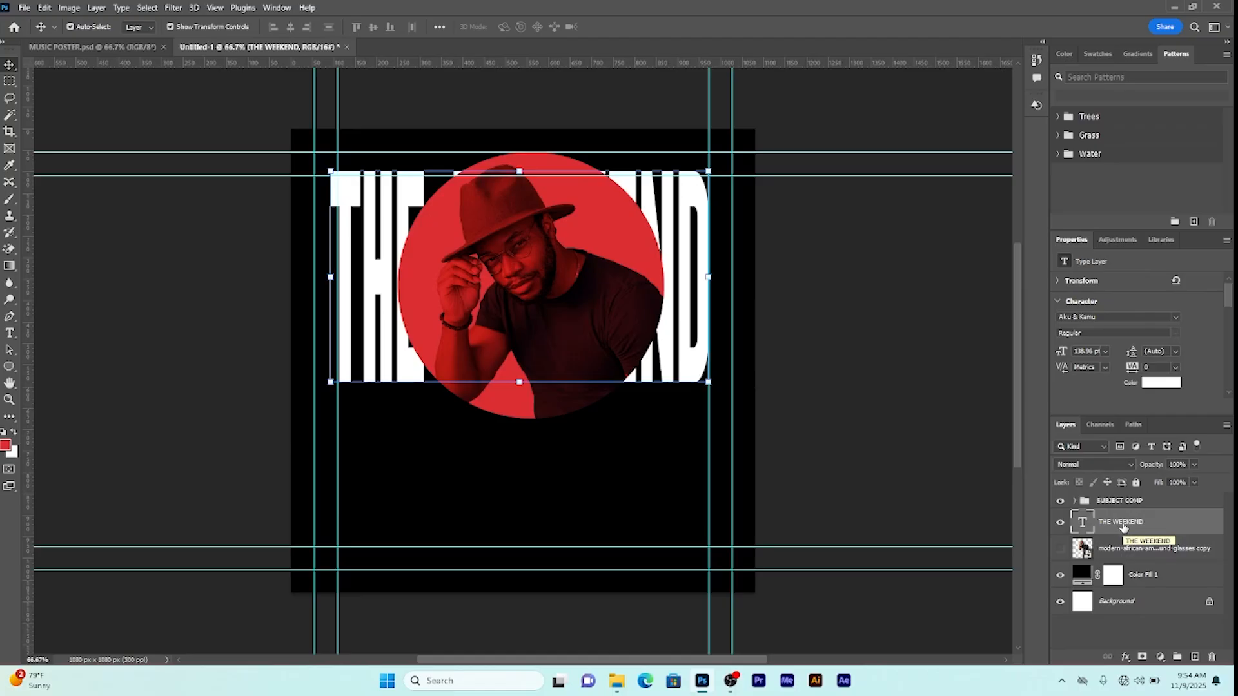
Step: Change THE WEEKEND text colour to black (000000)
left_click(1161, 382)
mouse_move(965, 305)
left_mouse_down()
mouse_move(911, 396)
mouse_move(884, 412)
left_mouse_up()
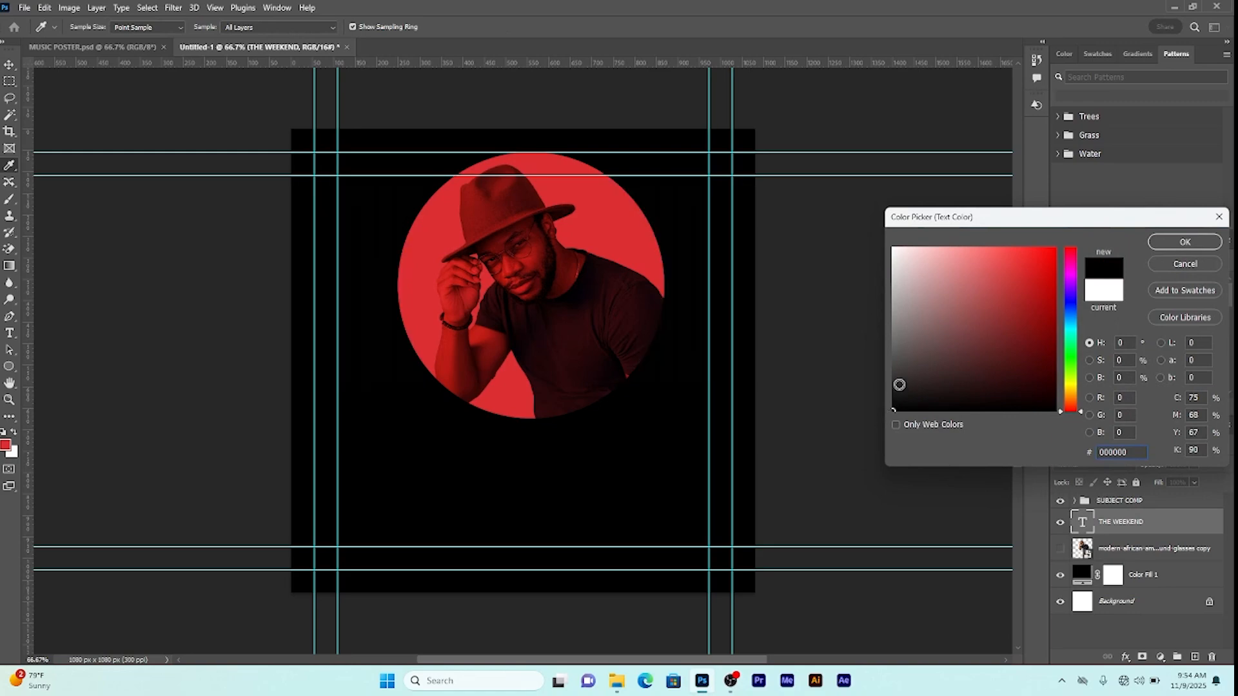
left_click(1182, 242)
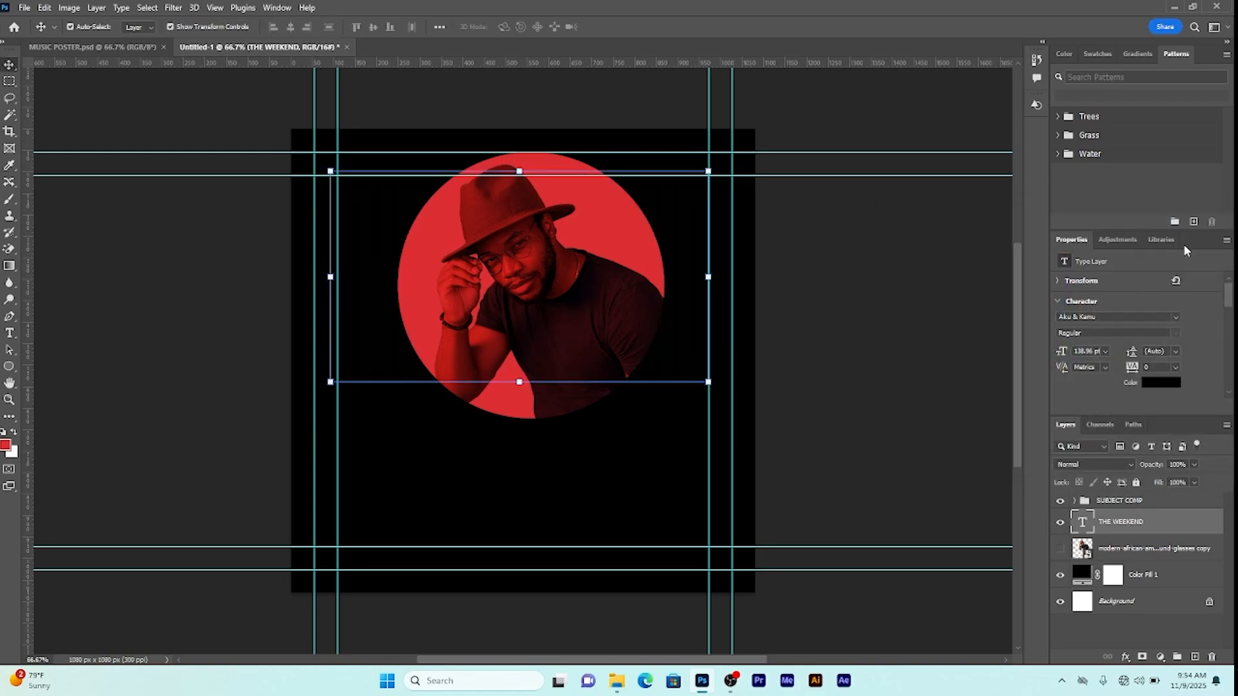
left_click(1132, 503)
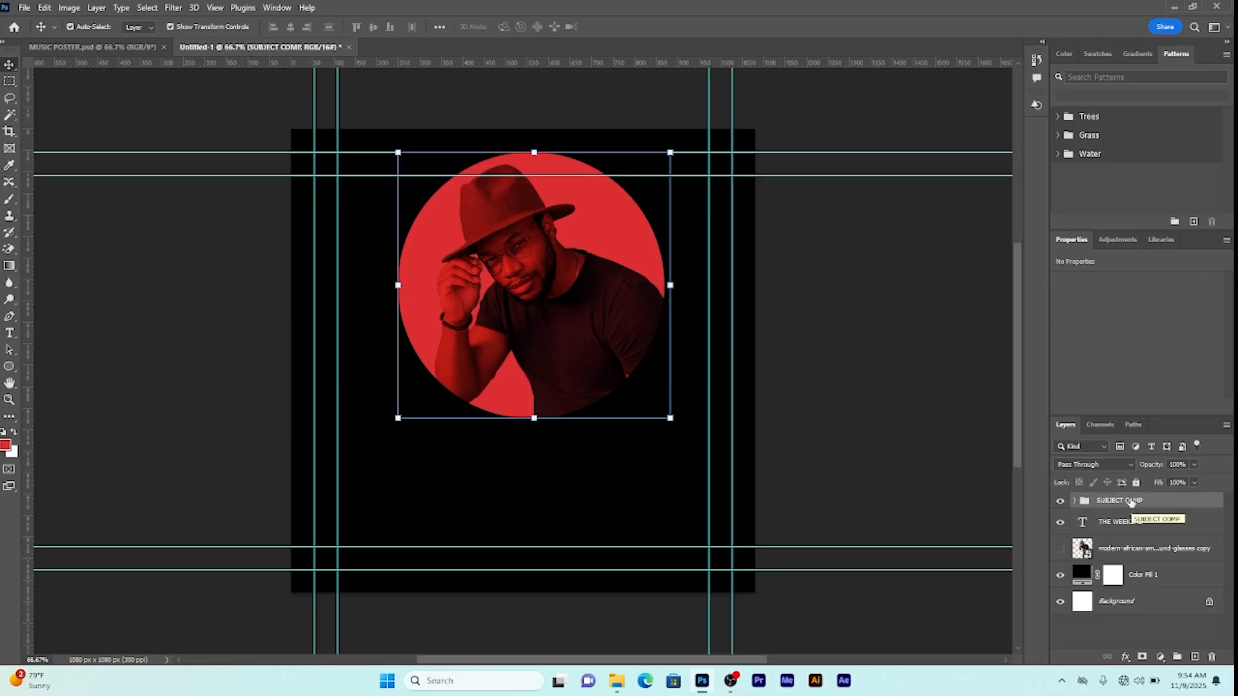
left_click(1126, 658)
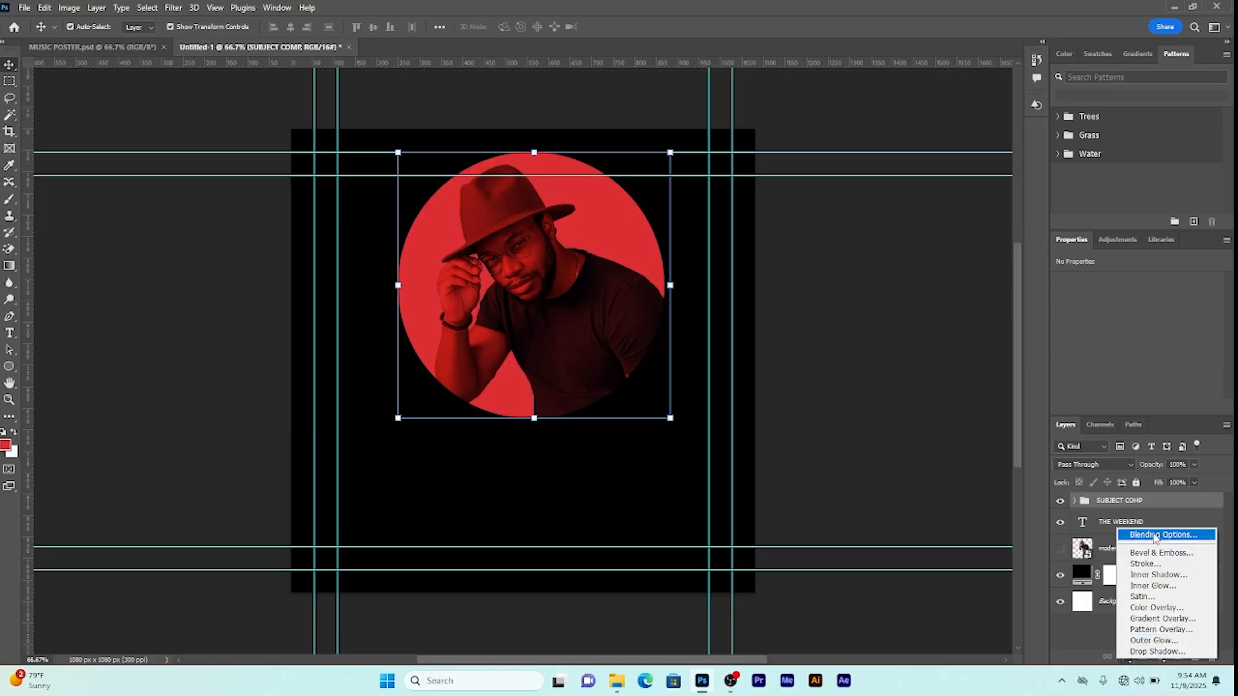
Step: Add an Outer Glow in the circle's sampled red to SUBJECT COMP, 73% opacity, 142 px size
left_click(1154, 539)
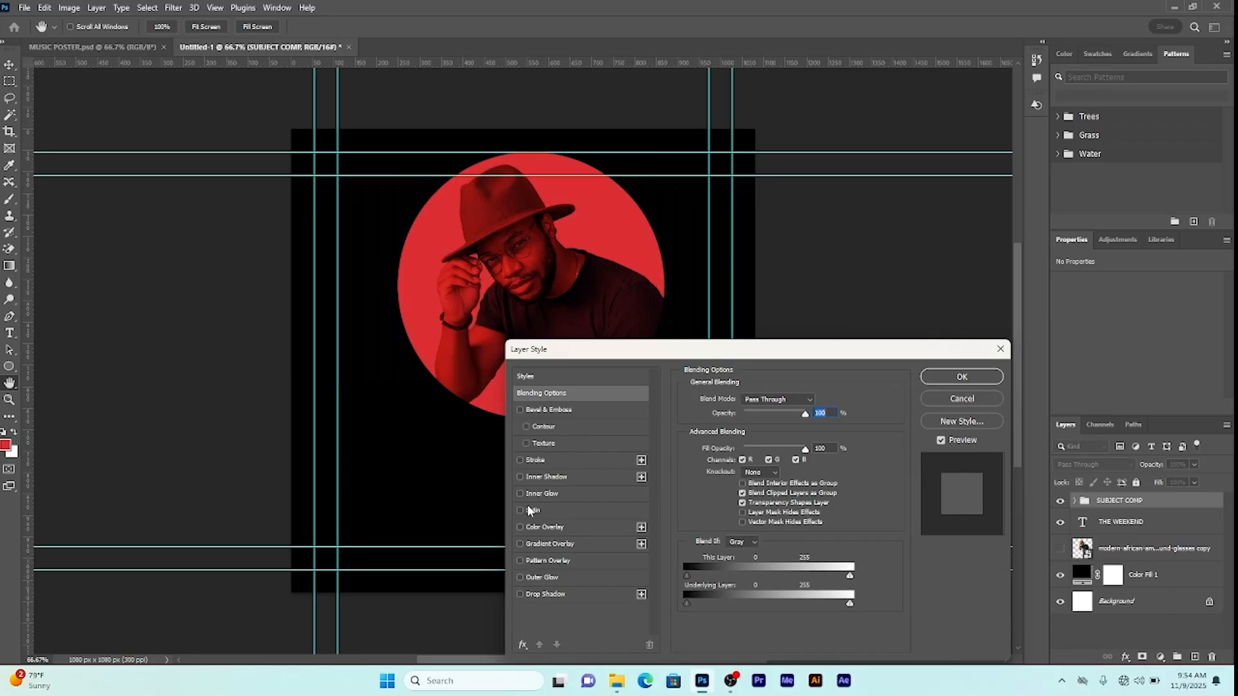
left_click(521, 579)
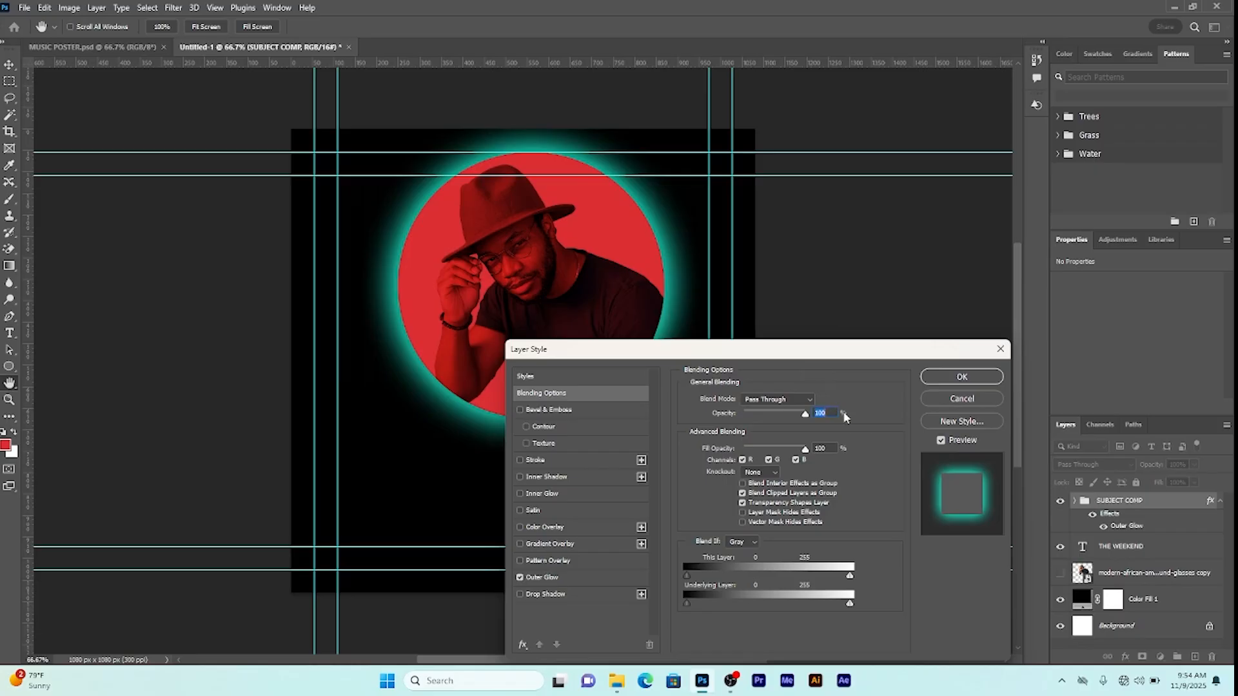
left_click(571, 574)
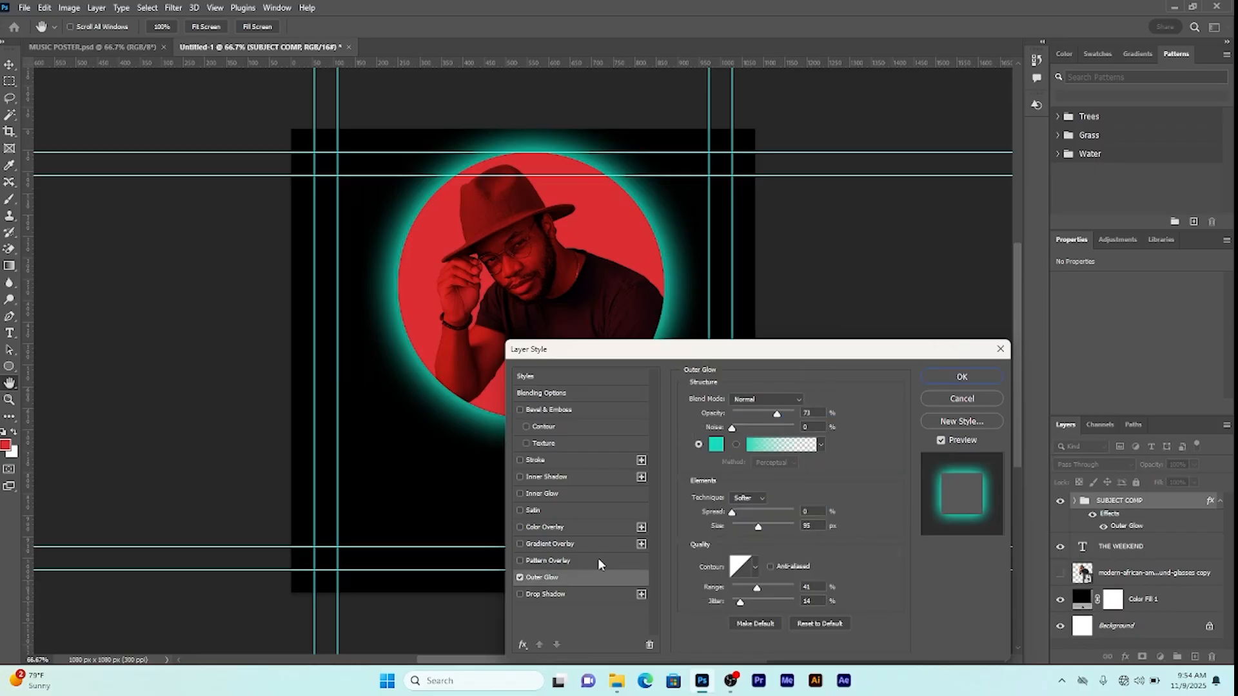
left_click(716, 445)
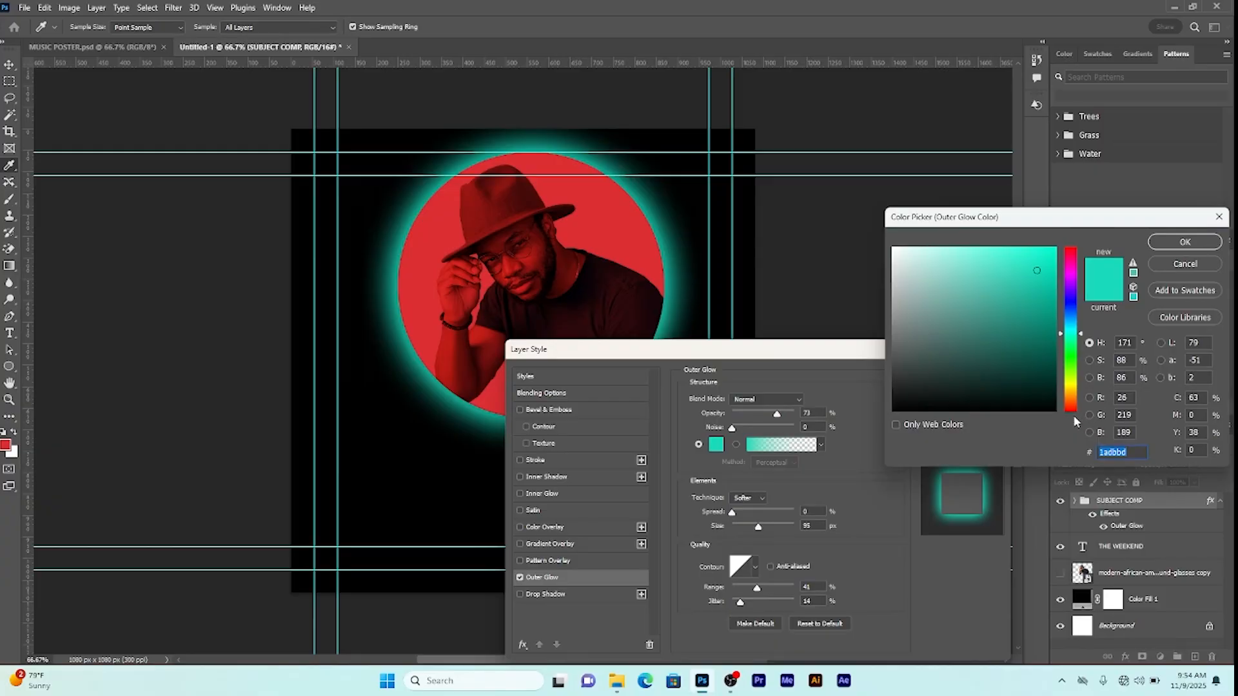
left_click(583, 216)
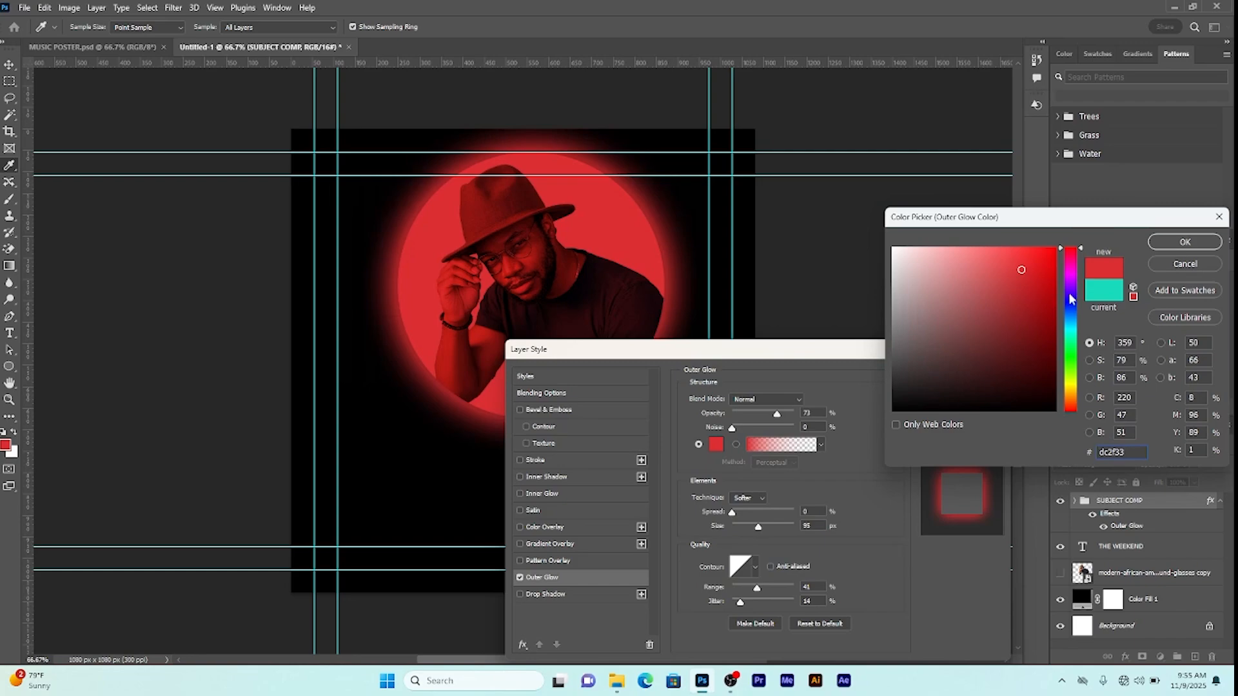
left_click(1185, 242)
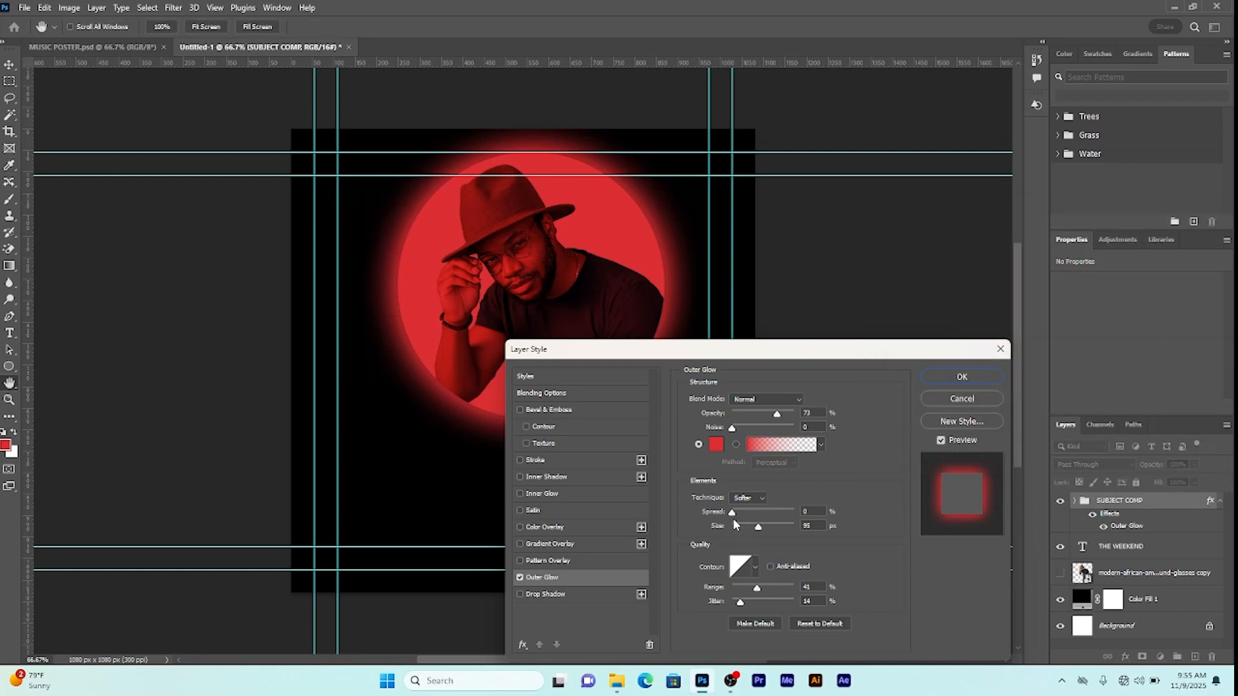
left_click_drag(759, 527, 772, 533)
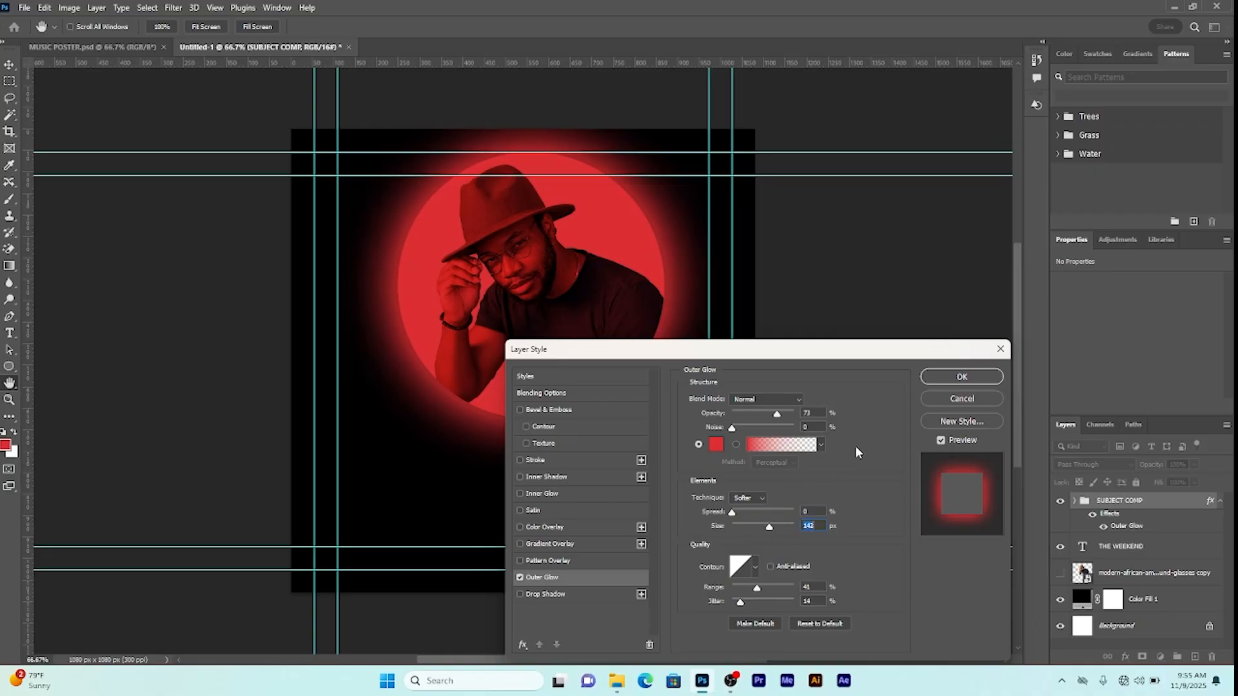
left_click(962, 377)
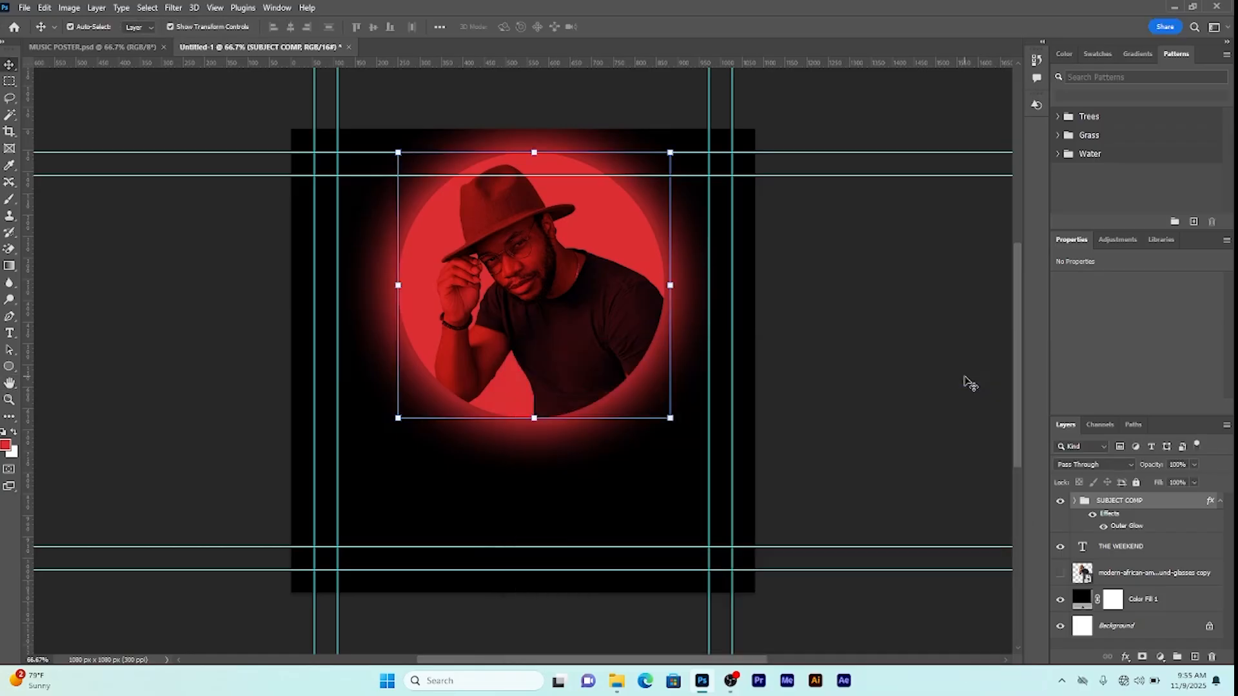
Step: Convert the SUBJECT COMP group to a smart object and clip it to THE WEEKEND text
right_click(1118, 507)
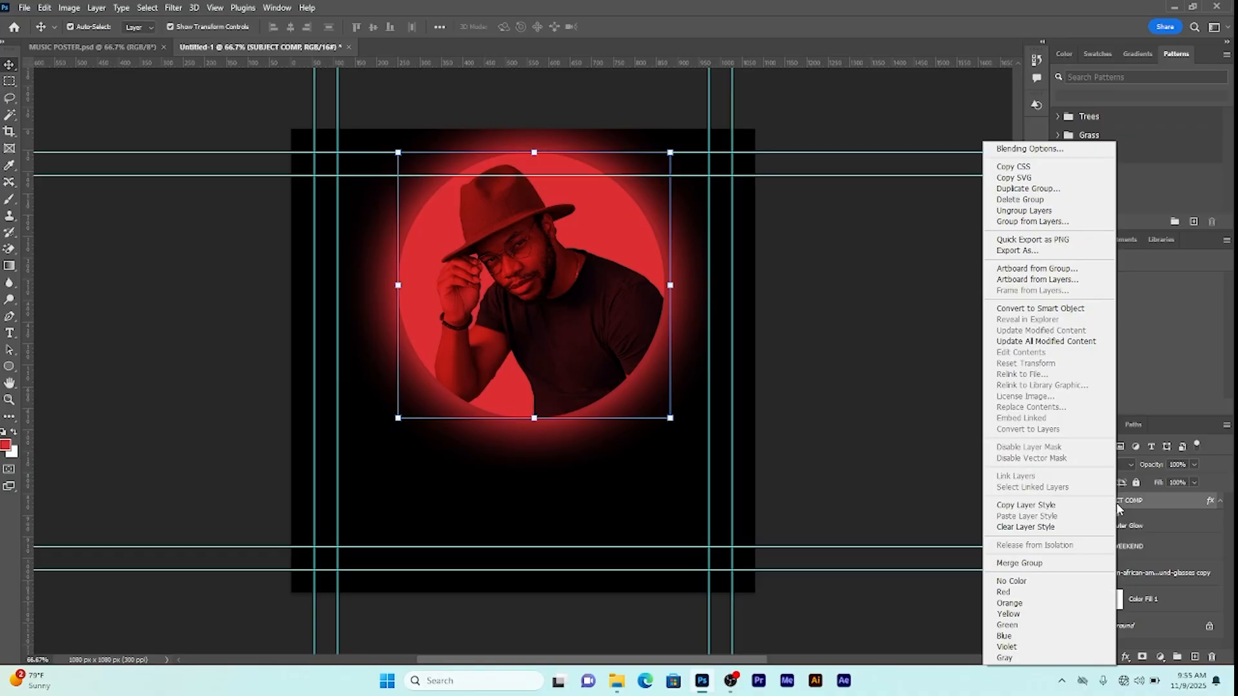
left_click(1023, 314)
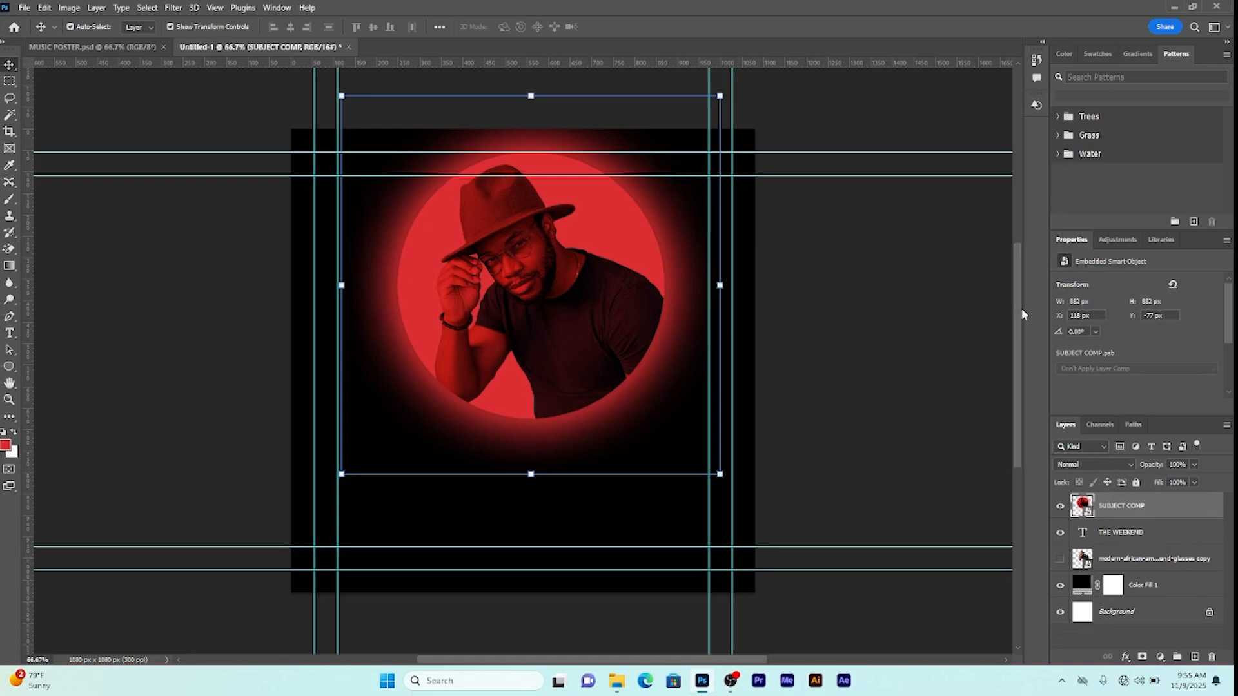
right_click(1123, 509)
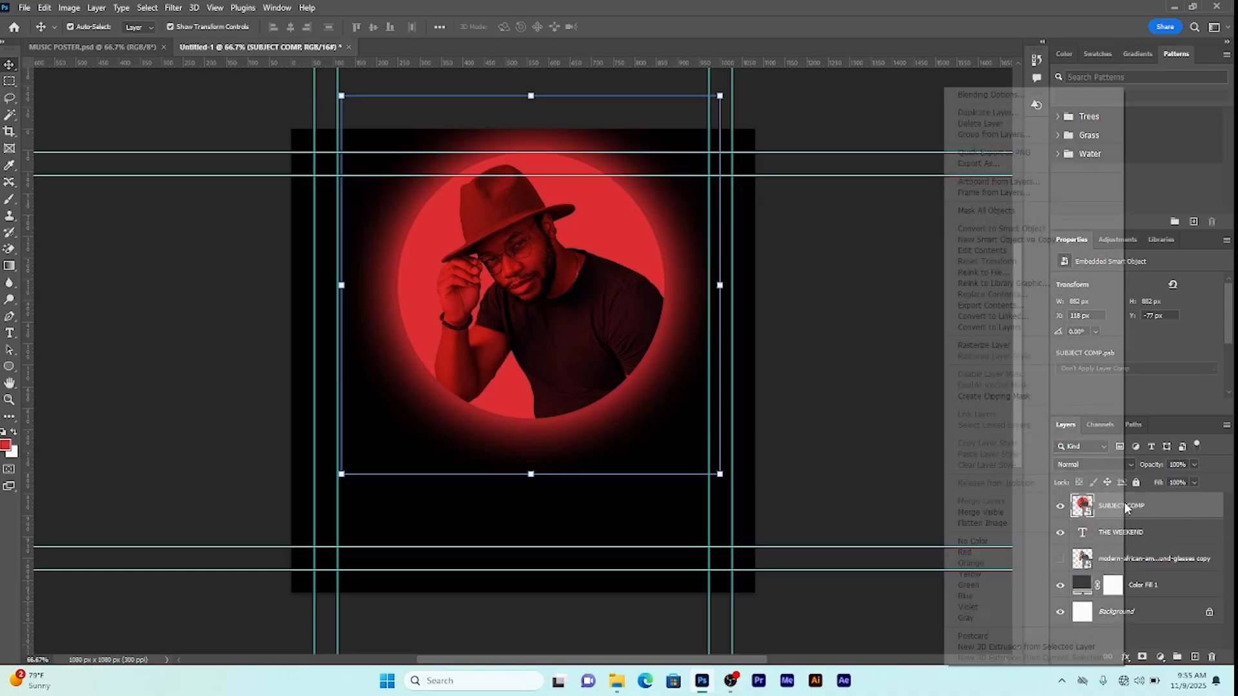
left_click(1008, 397)
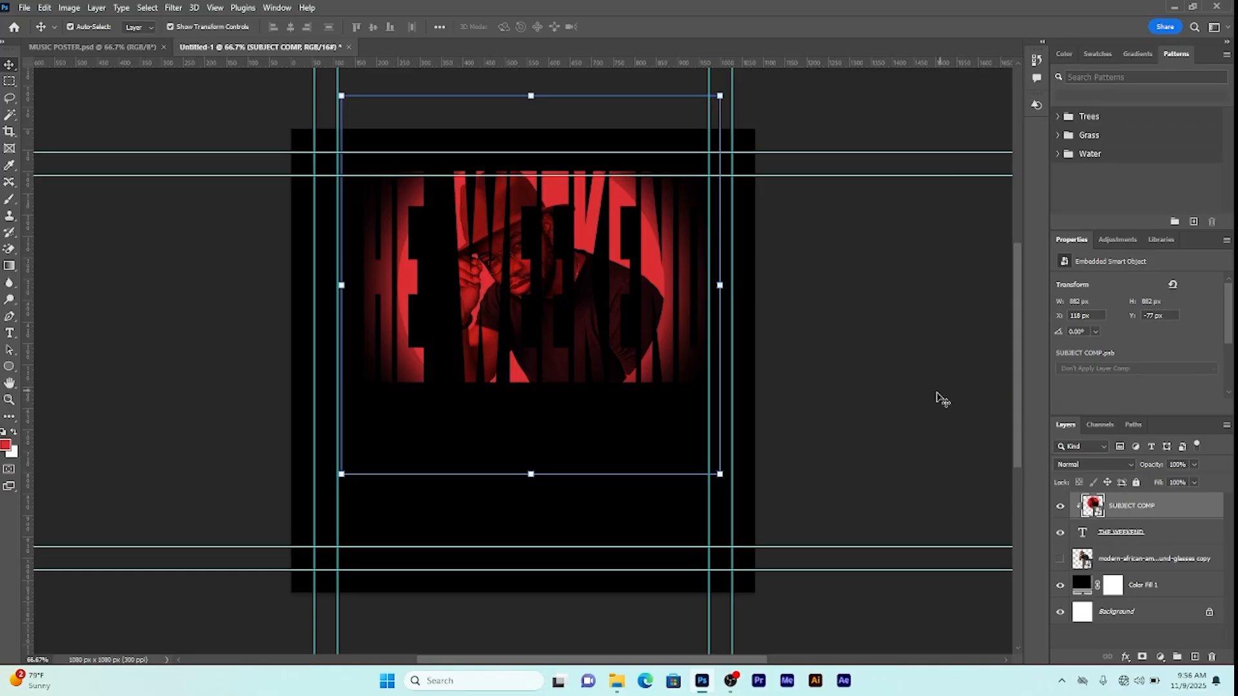
Step: Group SUBJECT COMP with THE WEEKEND text layer as SUBJECT 1
left_click(1130, 534, "shift")
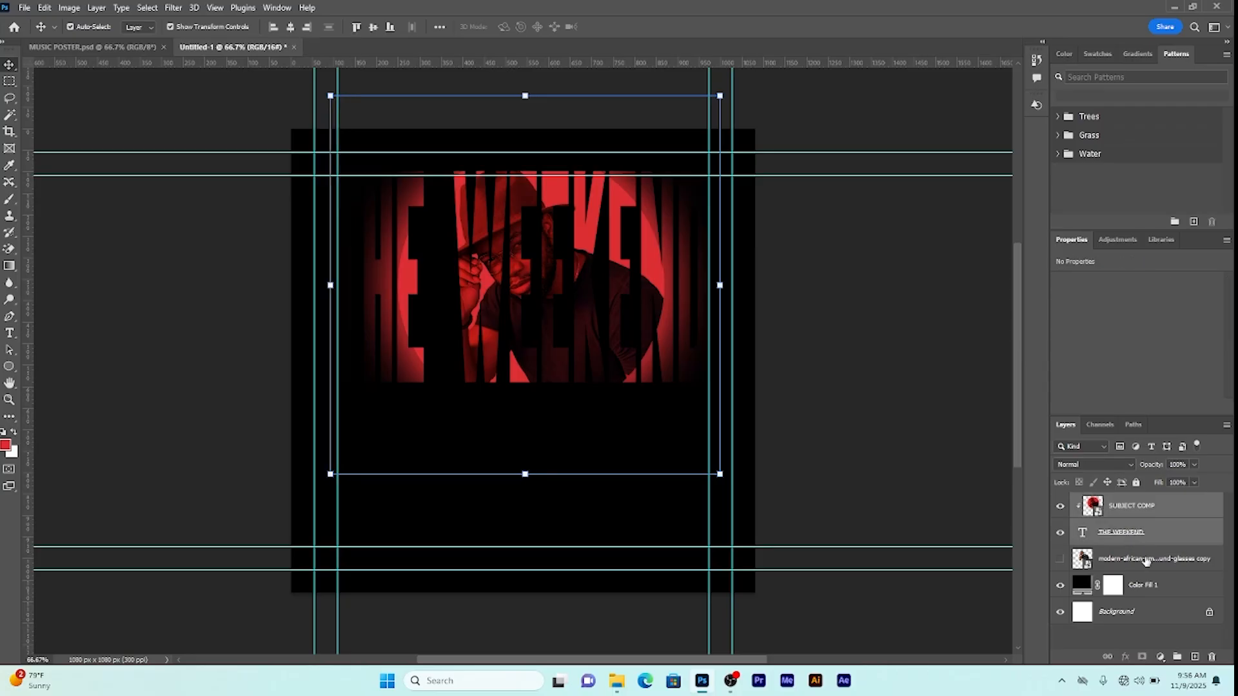
left_click(1178, 658)
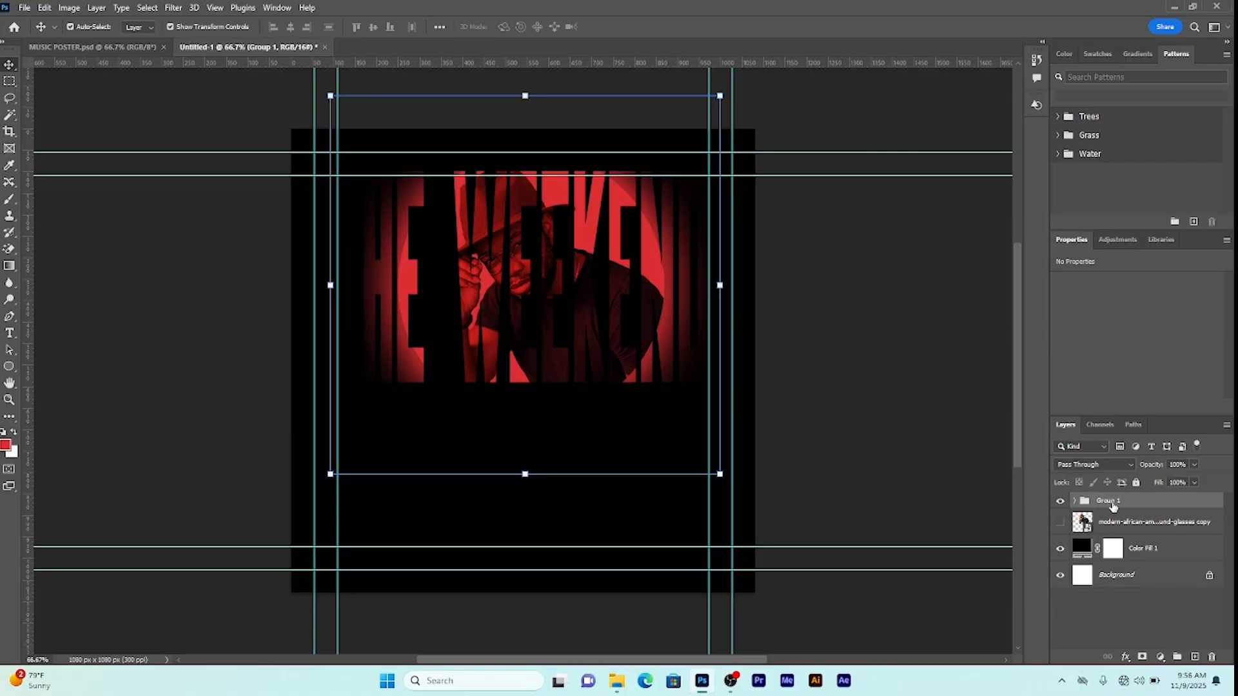
left_click(1129, 523)
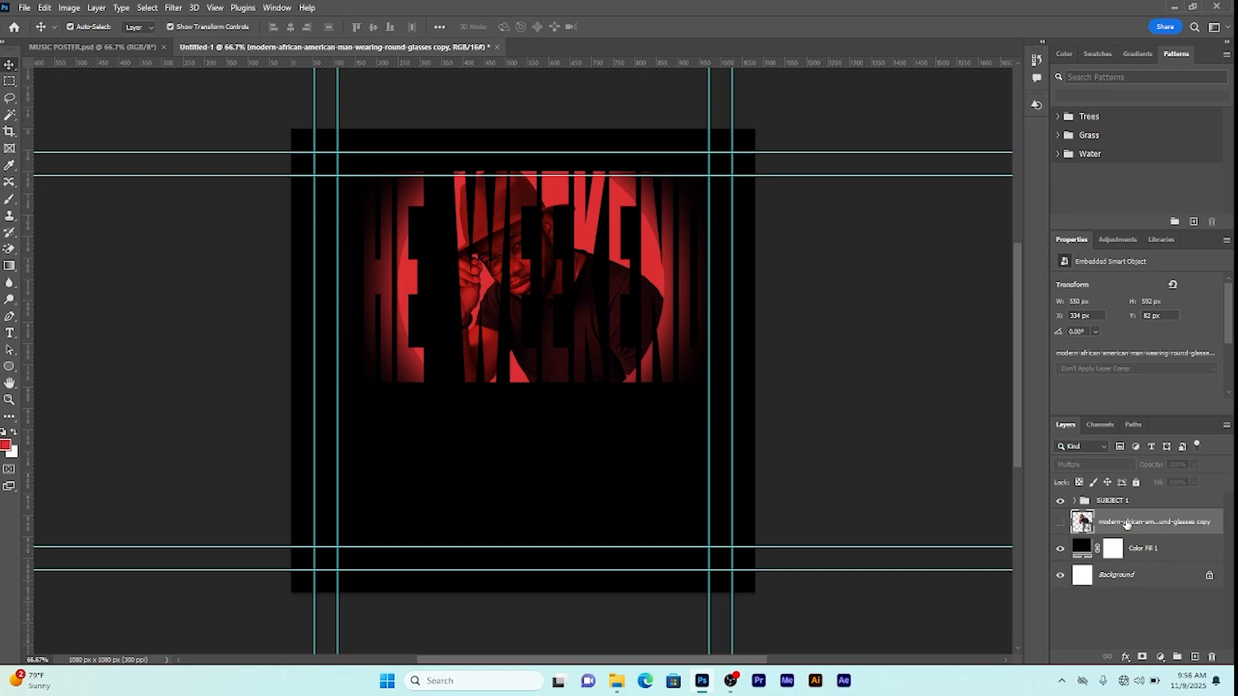
Step: Show the man photo layer, move it above SUBJECT 1, and hide the copied layer
left_click(1058, 529)
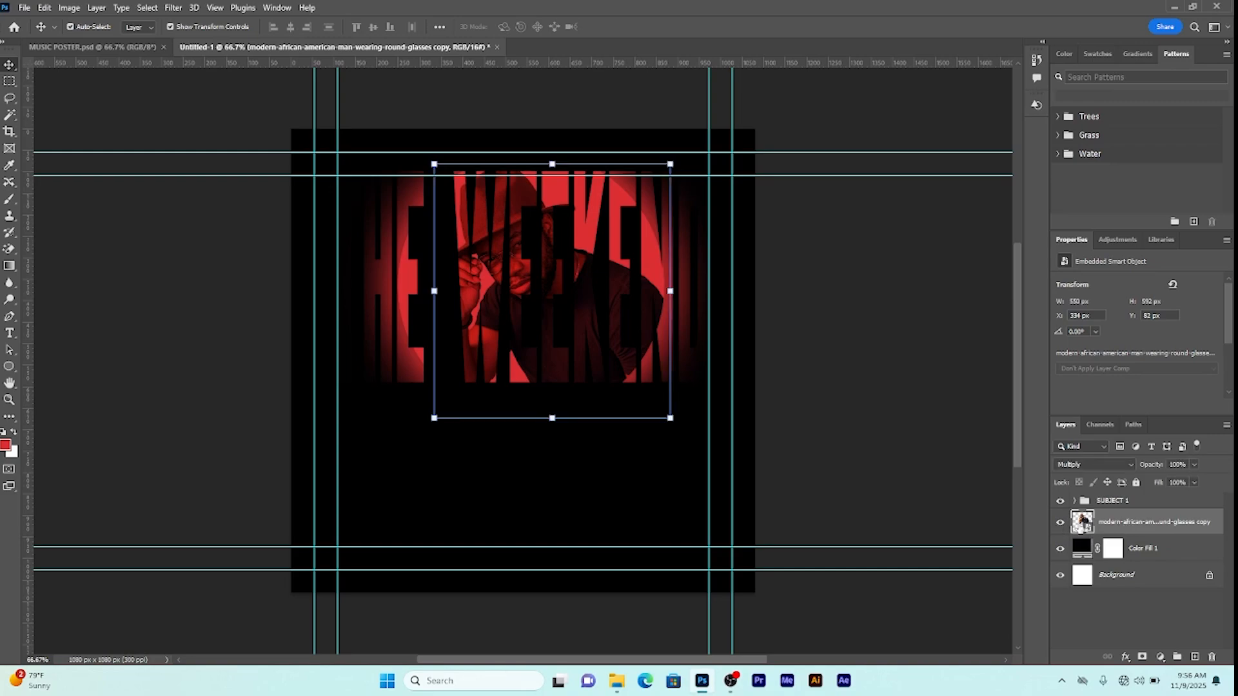
left_click_drag(1128, 525, 1128, 496)
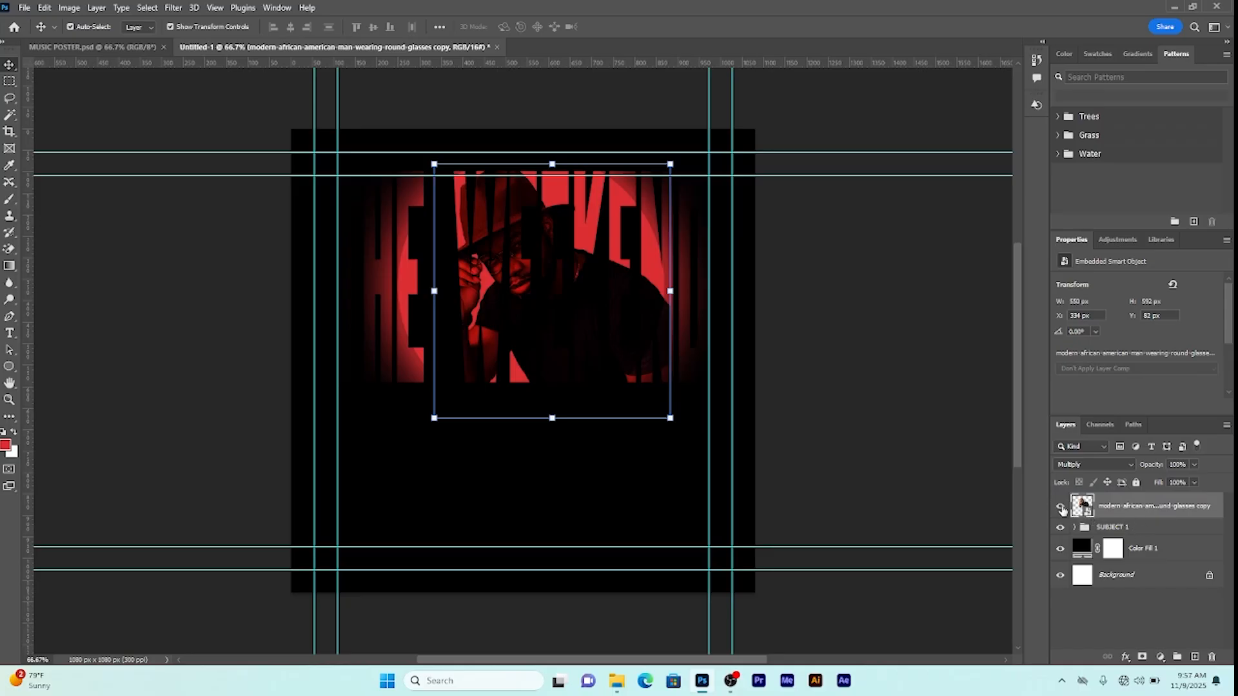
left_click(1061, 508)
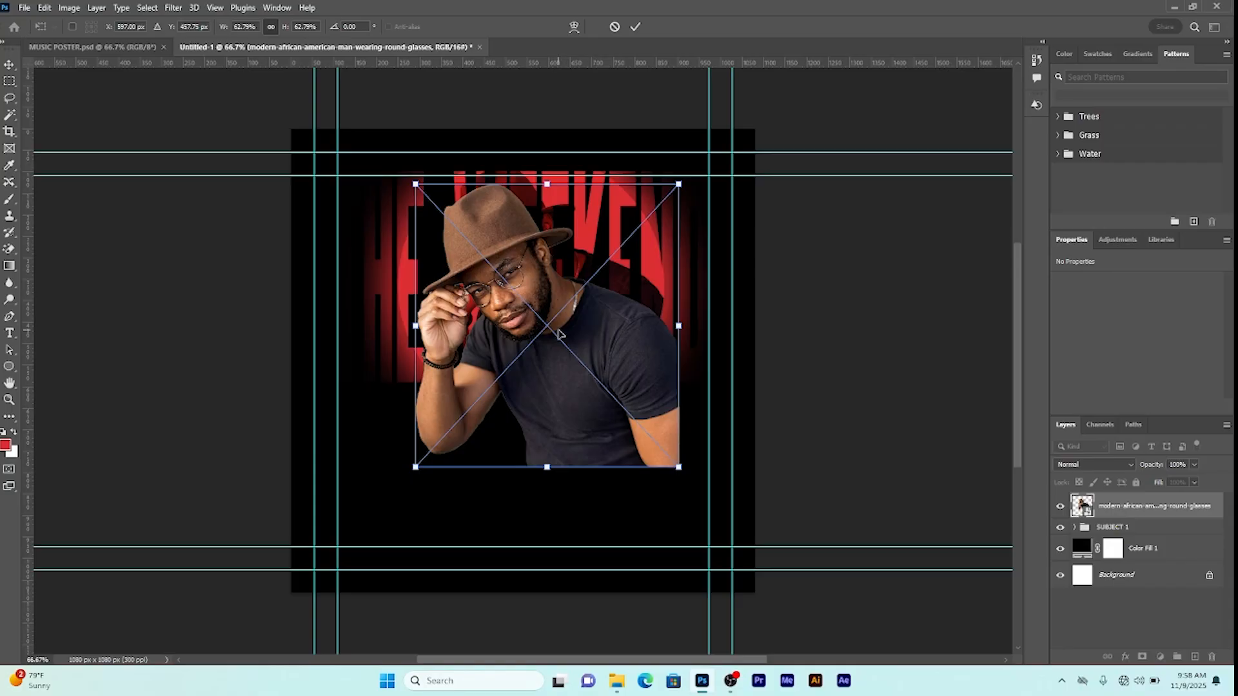
Step: Flip the placed man photo horizontally, move it right of centre, and shrink it to 579 × 623 px
right_click(548, 331)
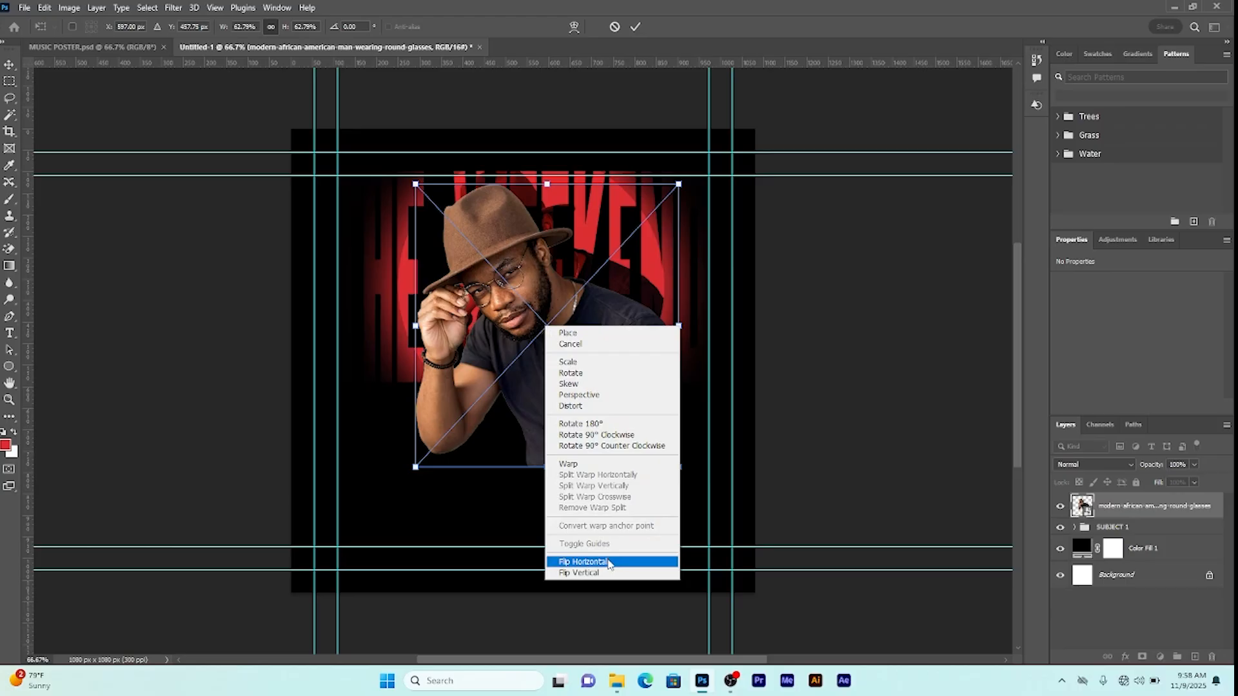
left_click(609, 562)
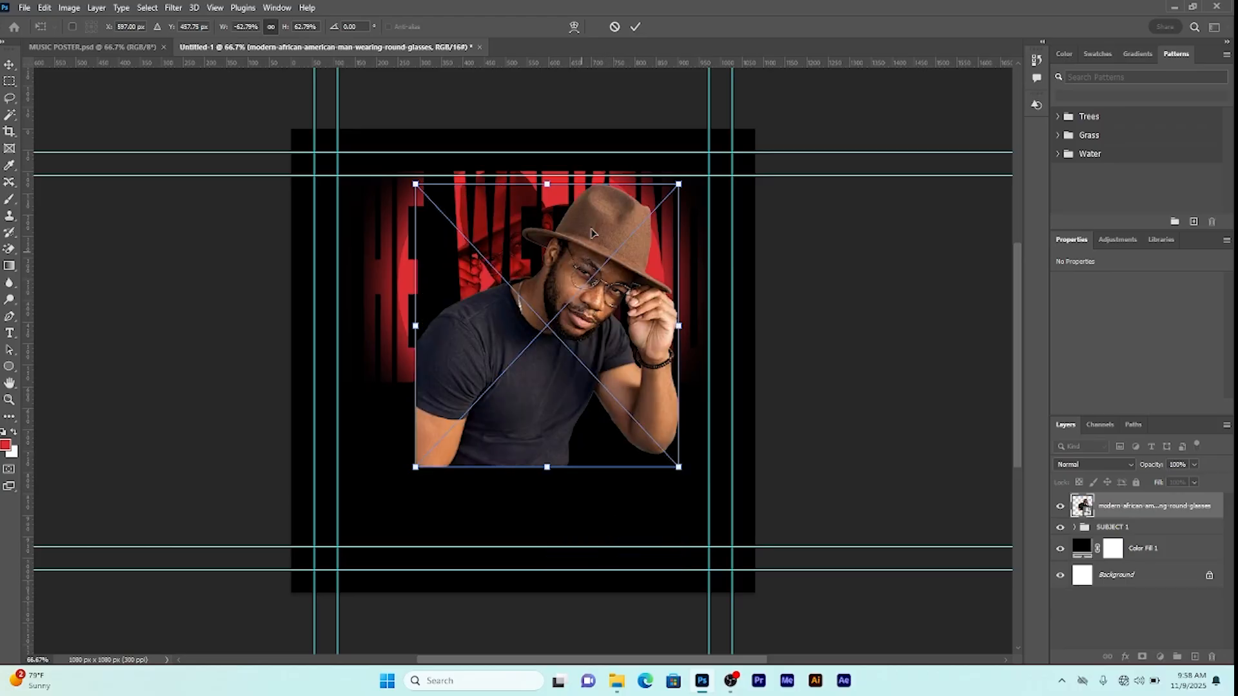
left_click(636, 27)
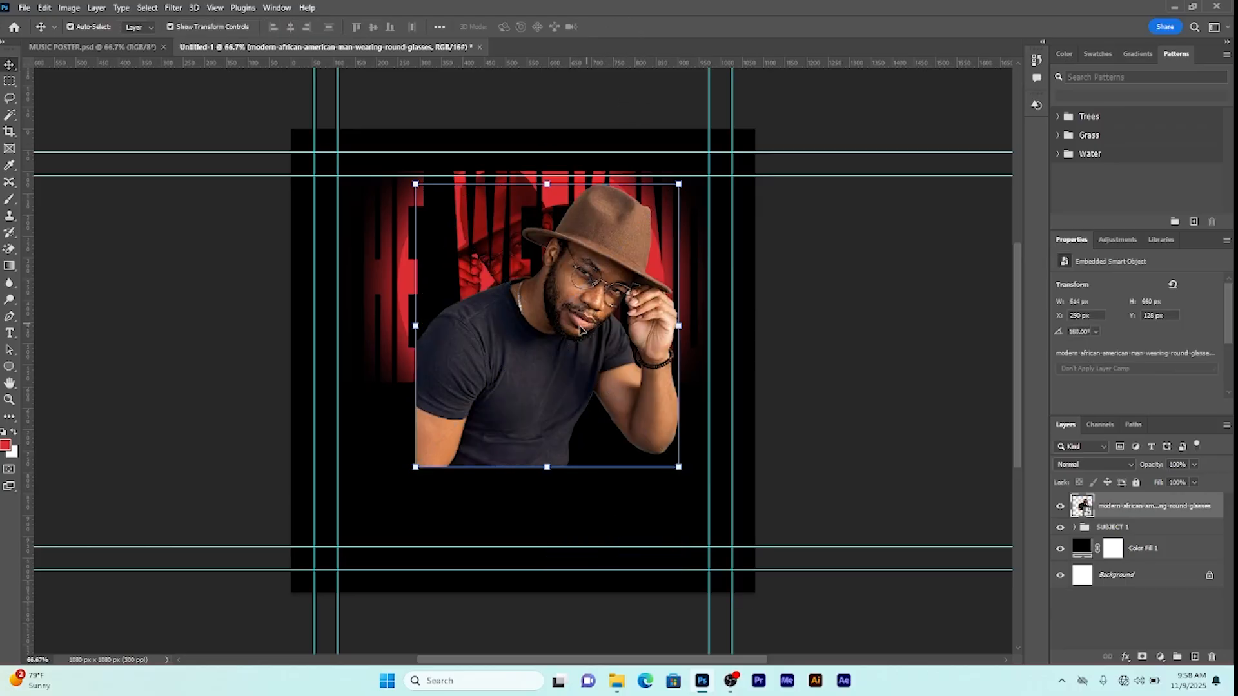
left_click_drag(552, 334, 572, 335)
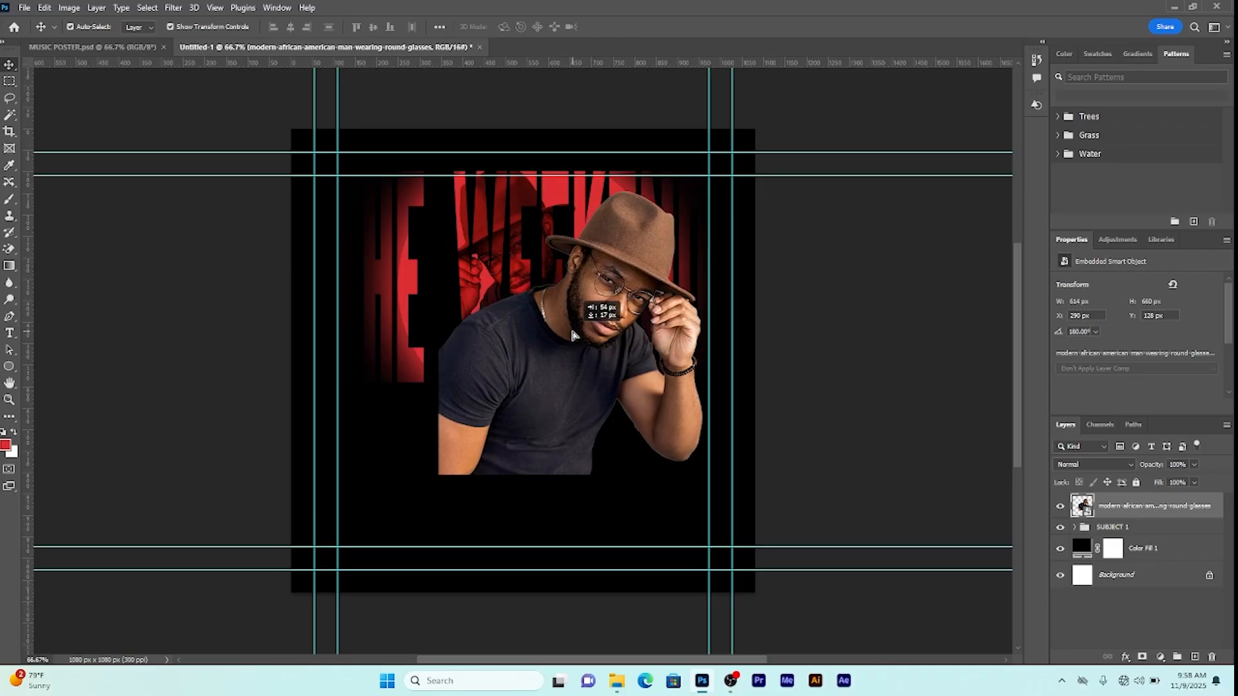
left_click_drag(572, 336, 573, 336)
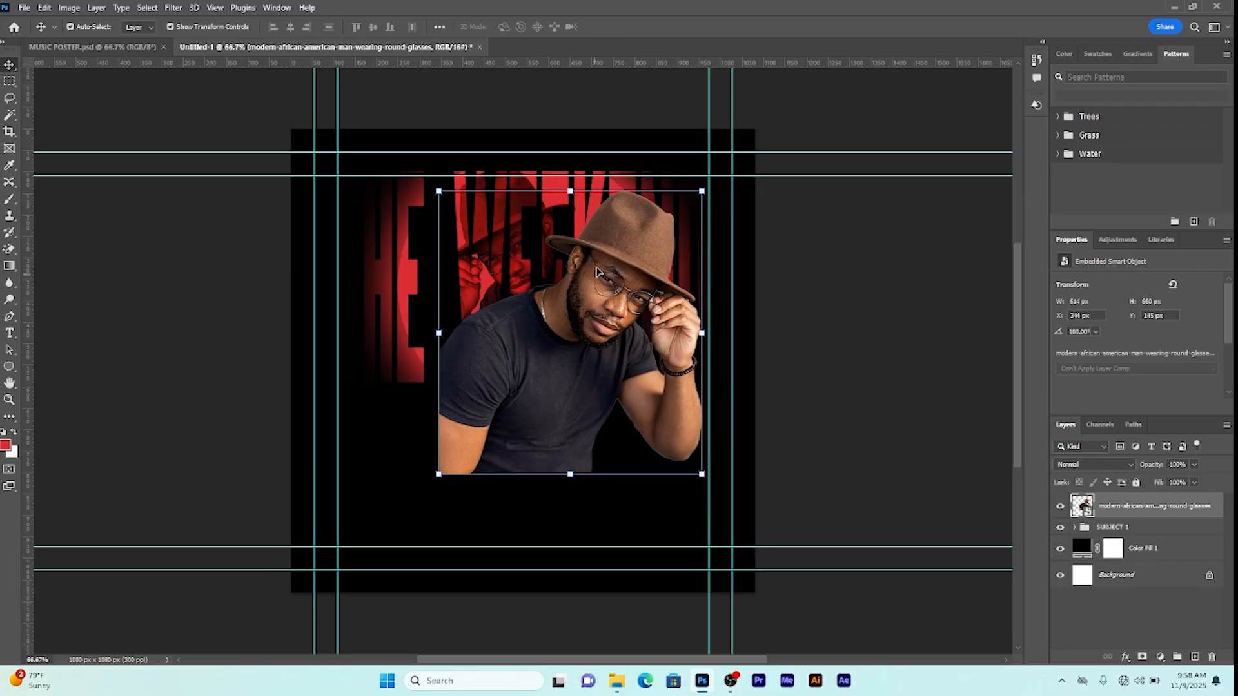
left_click_drag(705, 472, 698, 463)
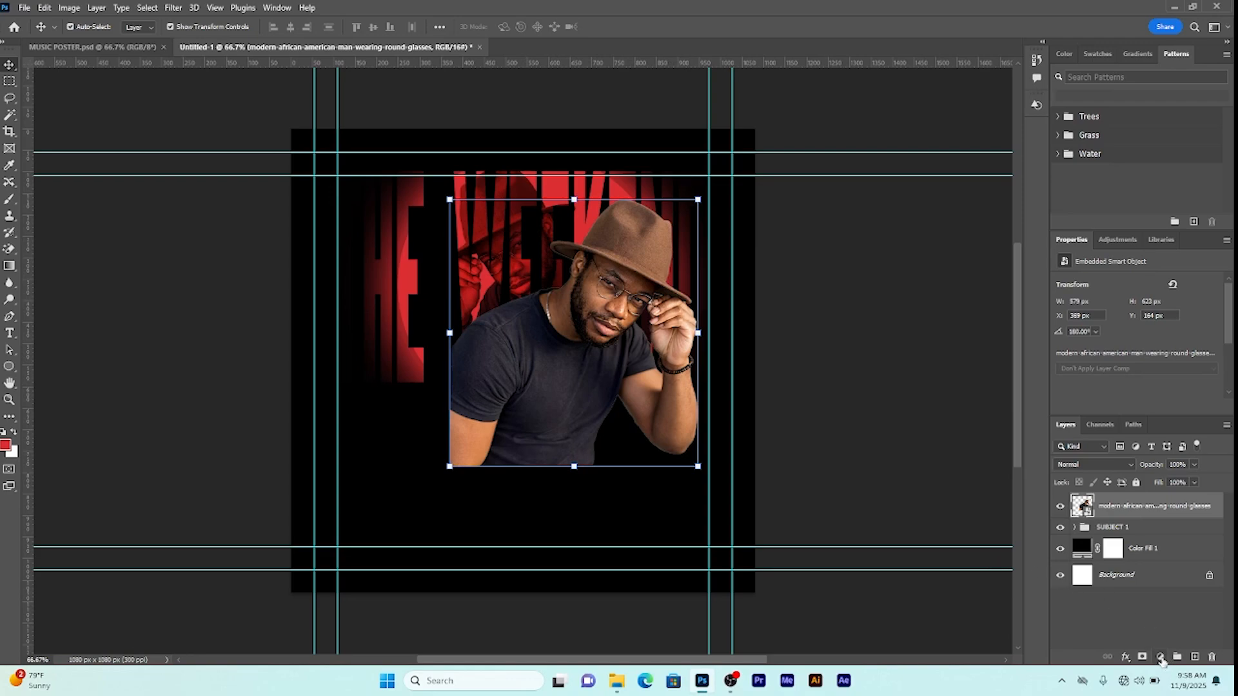
Step: Add a Black & White 1 adjustment layer over the man photo to make him grayscale
left_click(1162, 659)
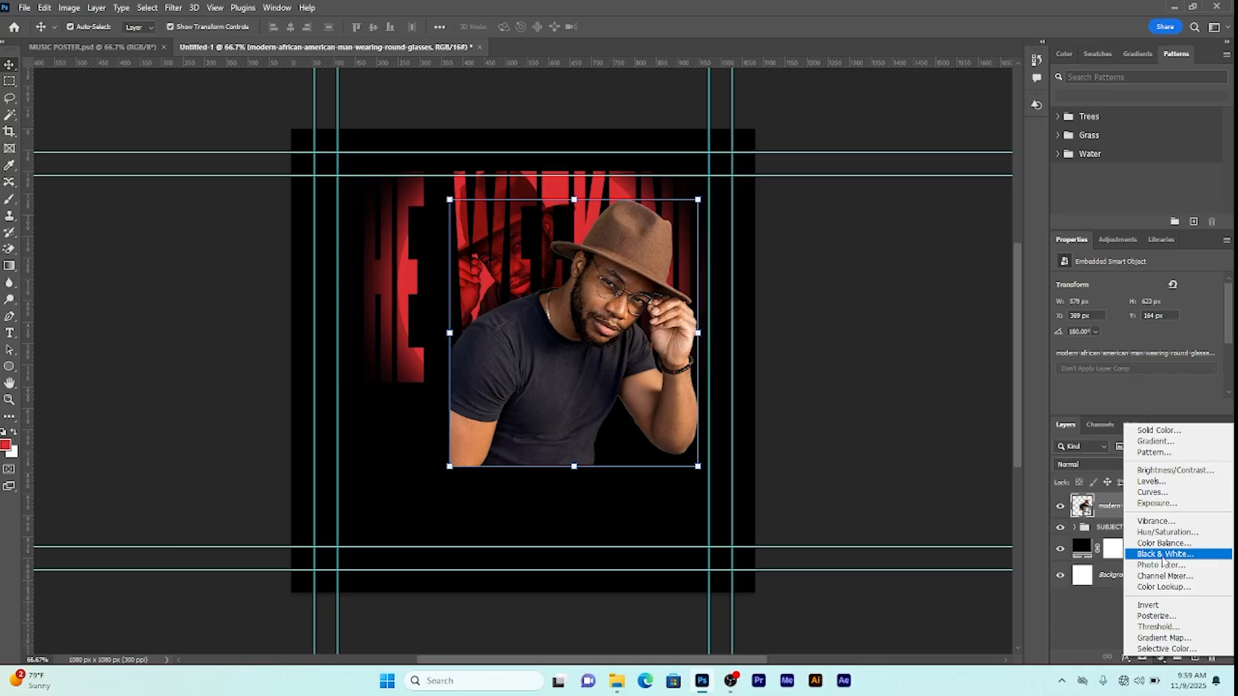
left_click(1163, 557)
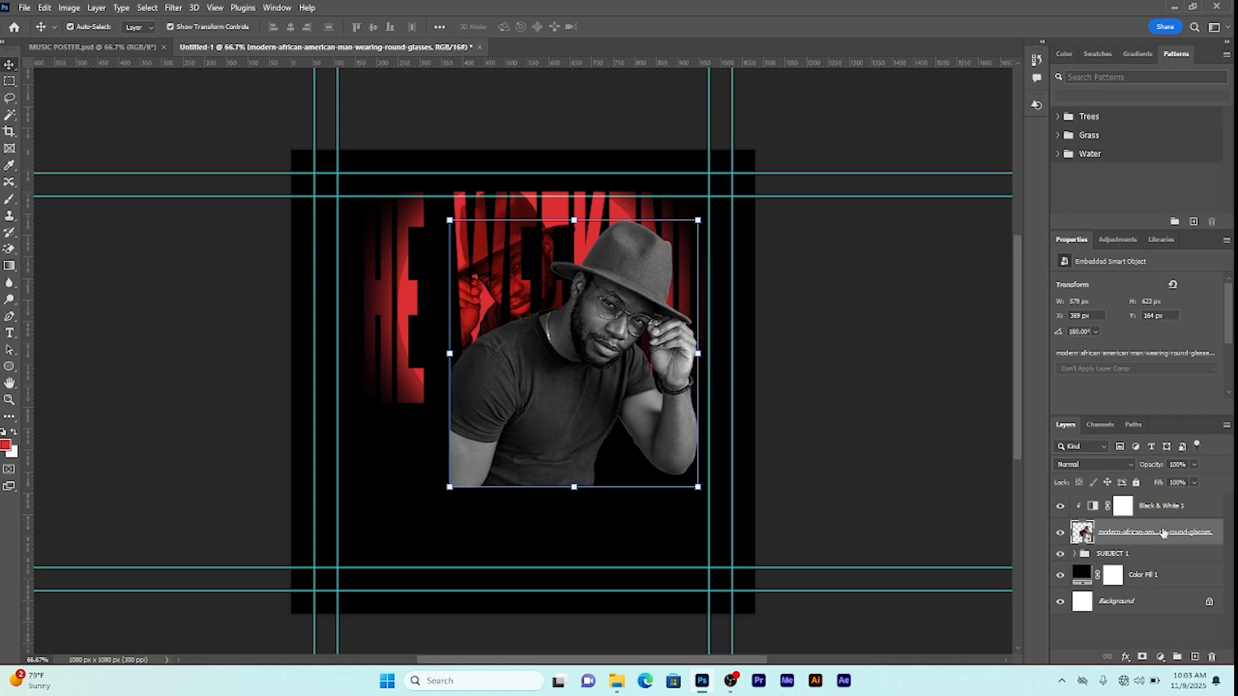
left_click(1151, 507)
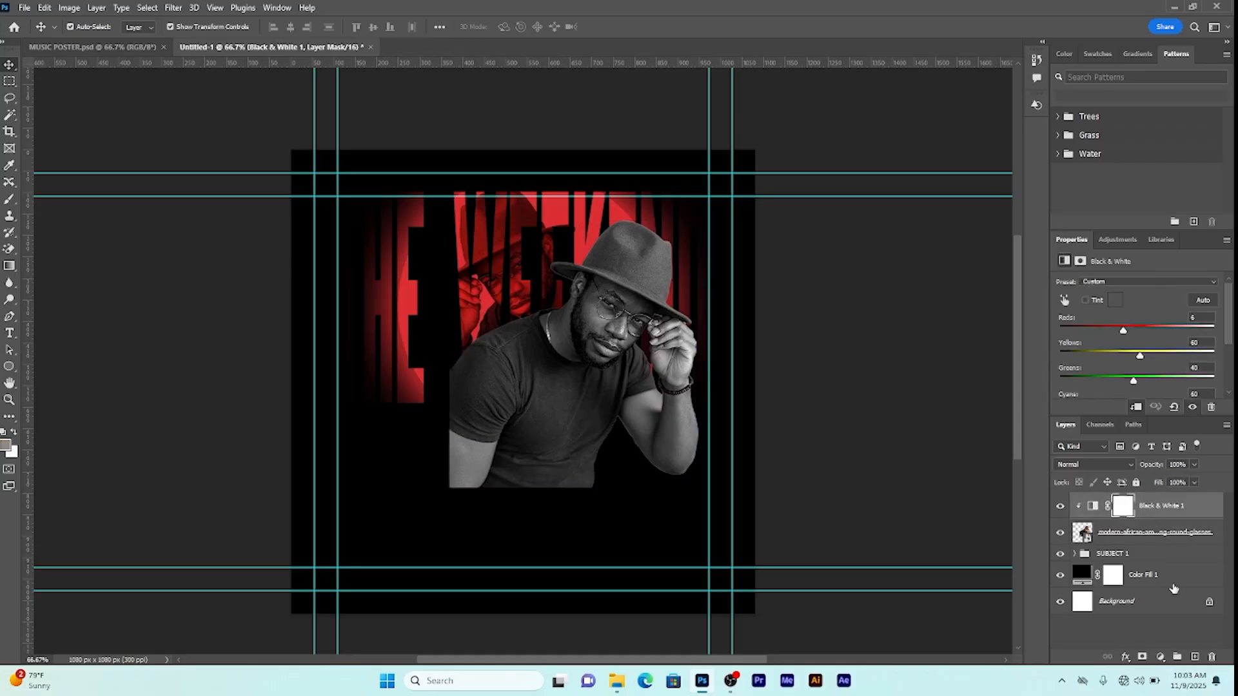
left_click(1161, 658)
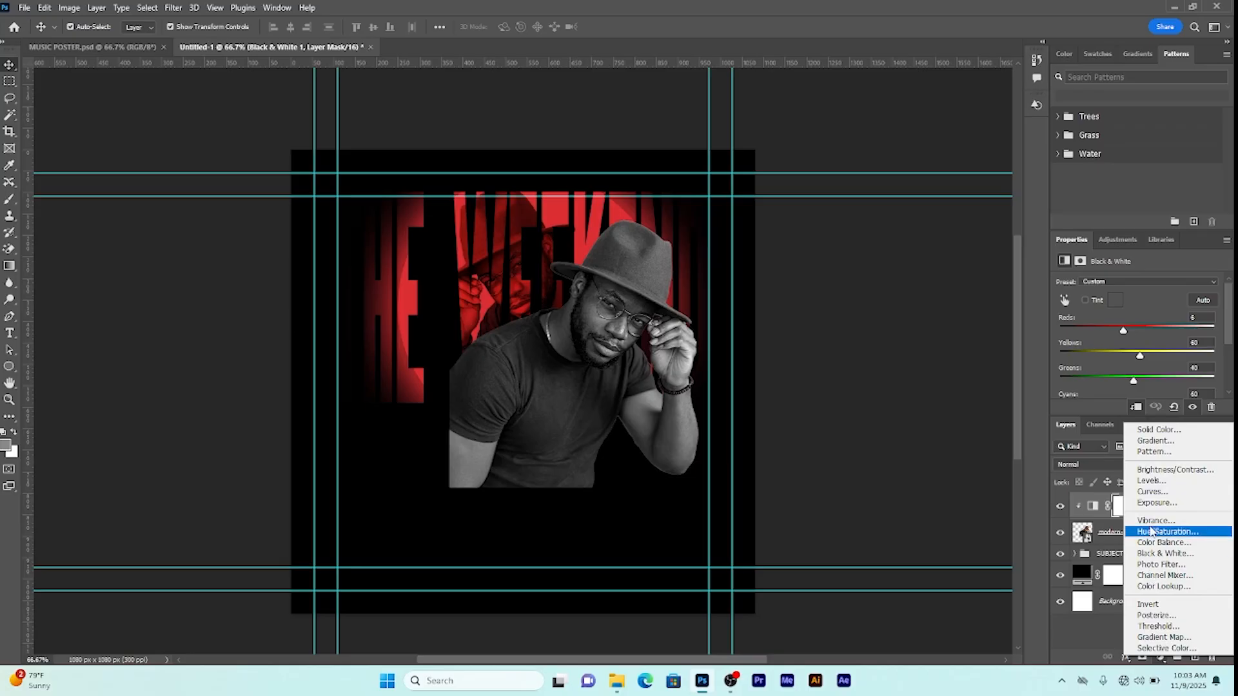
Step: Add a red Solid Color fill clipped to the man and invert its mask to black
left_click(1144, 430)
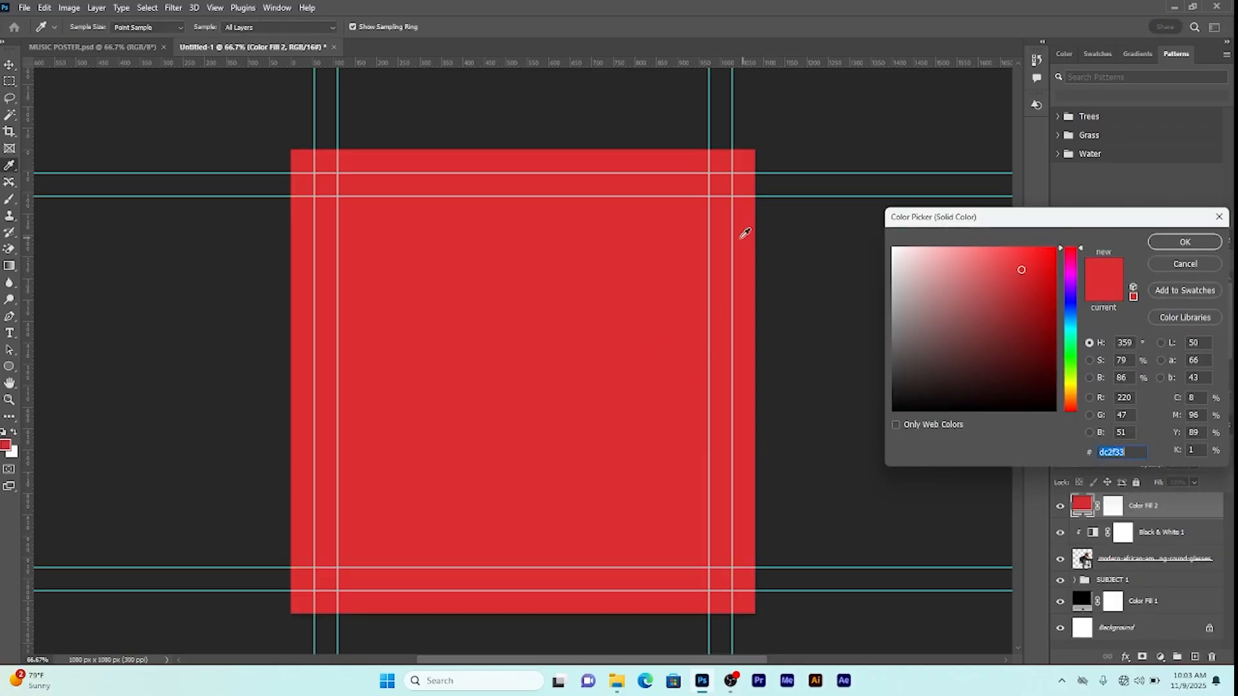
left_click(1195, 247)
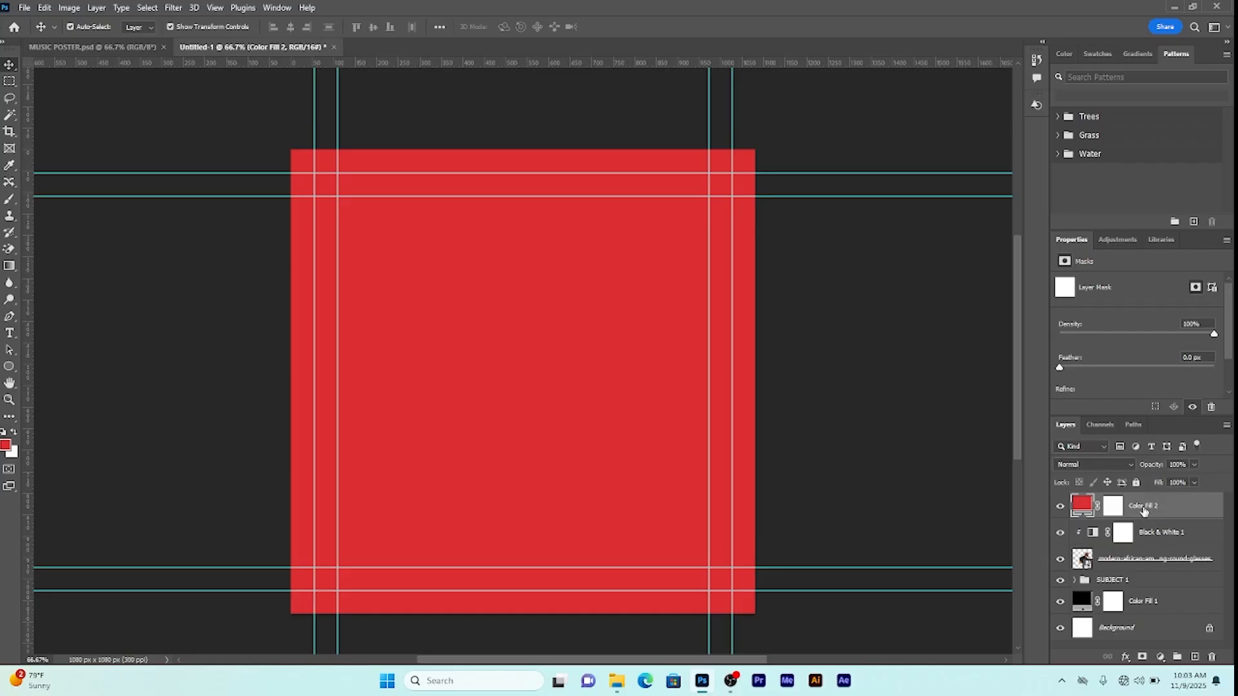
left_click(1116, 510)
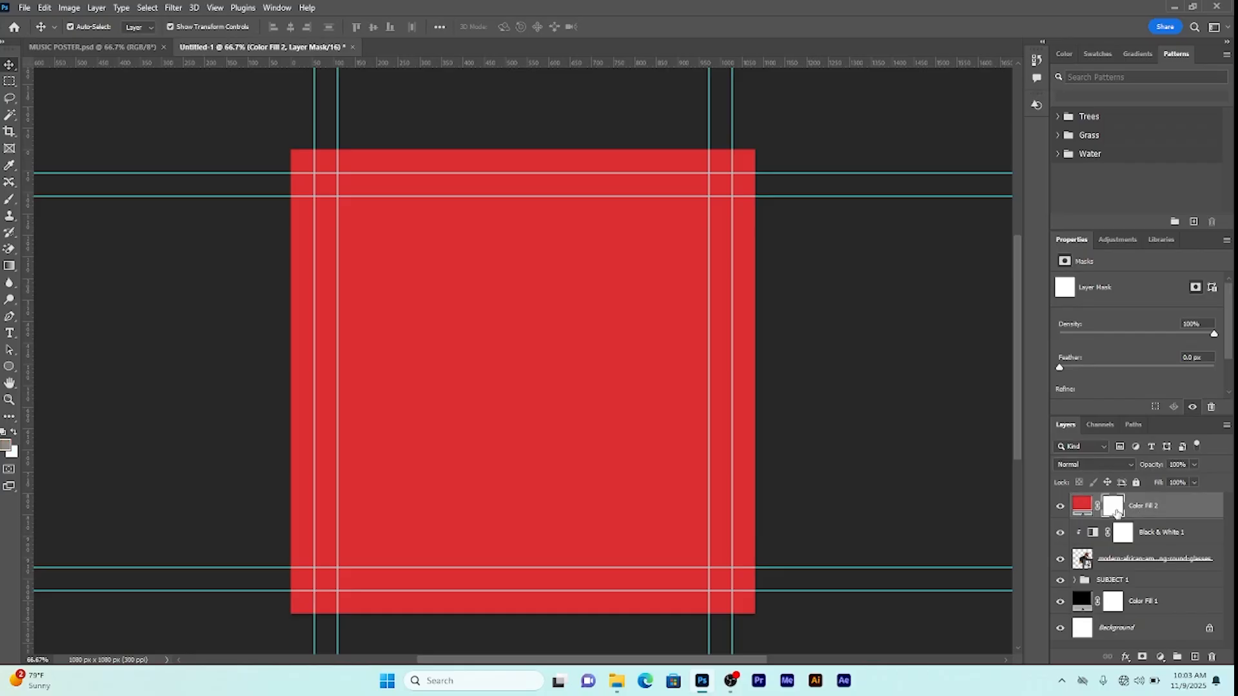
right_click(1150, 509)
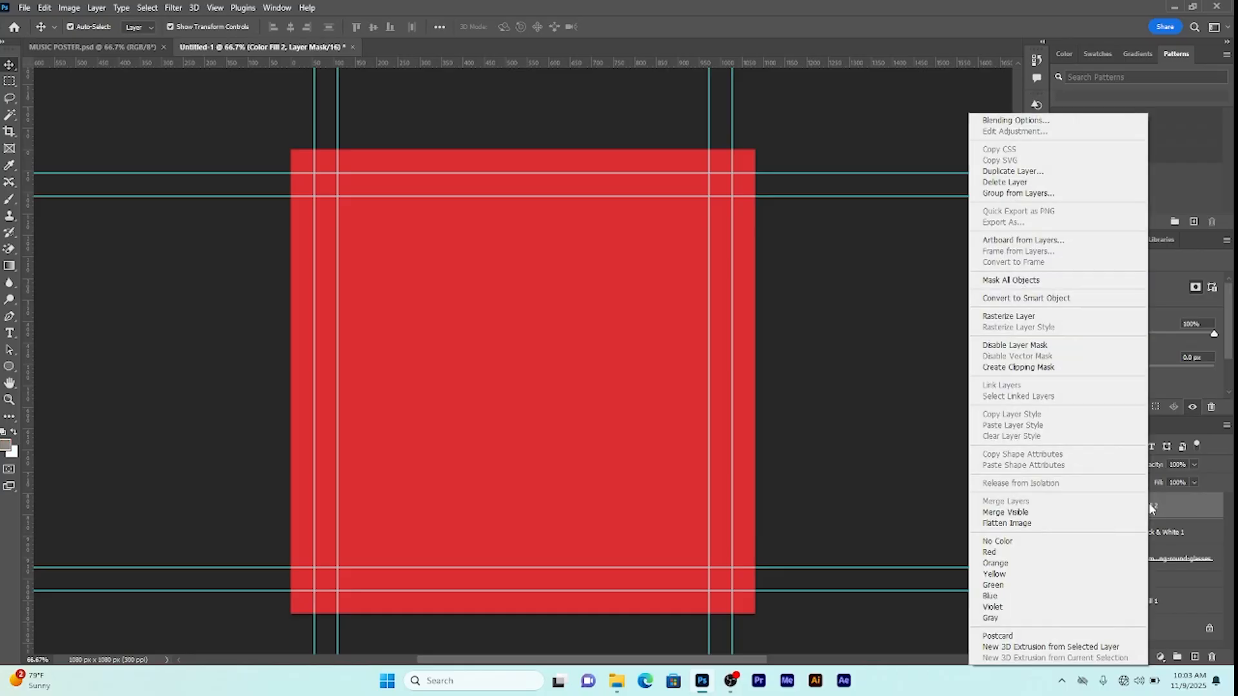
left_click(1010, 368)
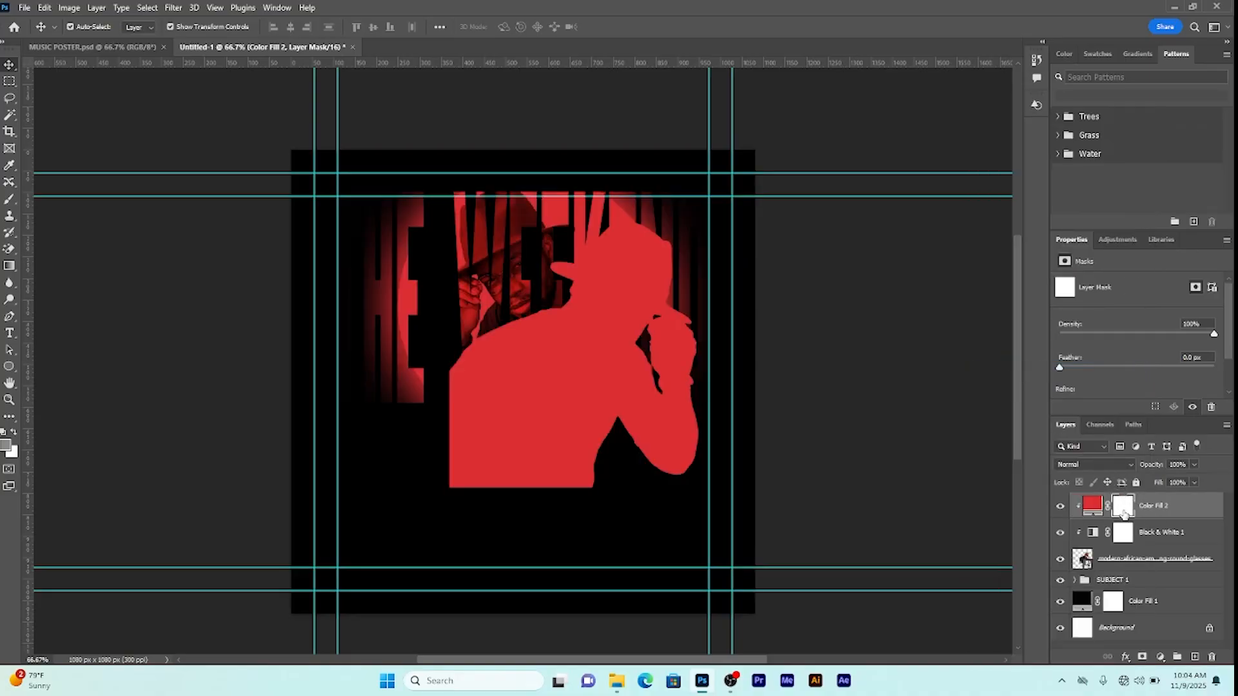
key("ctrl+i")
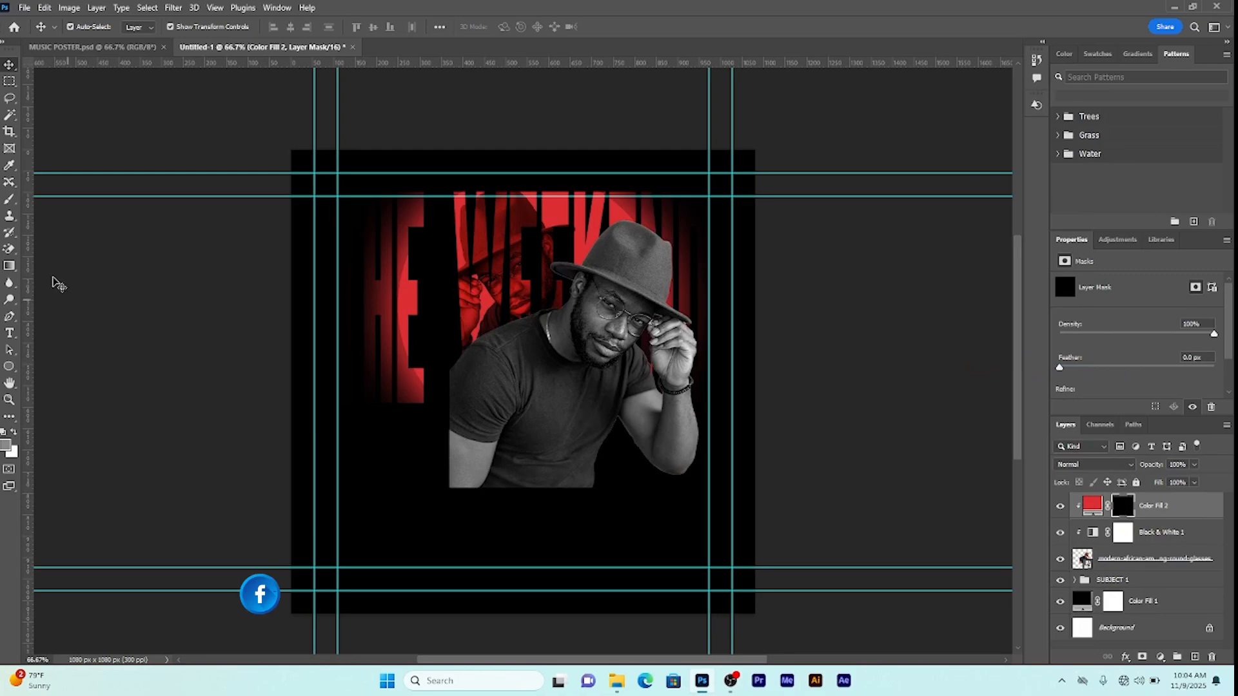
Step: Brush faint red back onto the mask over the hat and near the face at about 14% opacity
left_click(10, 200)
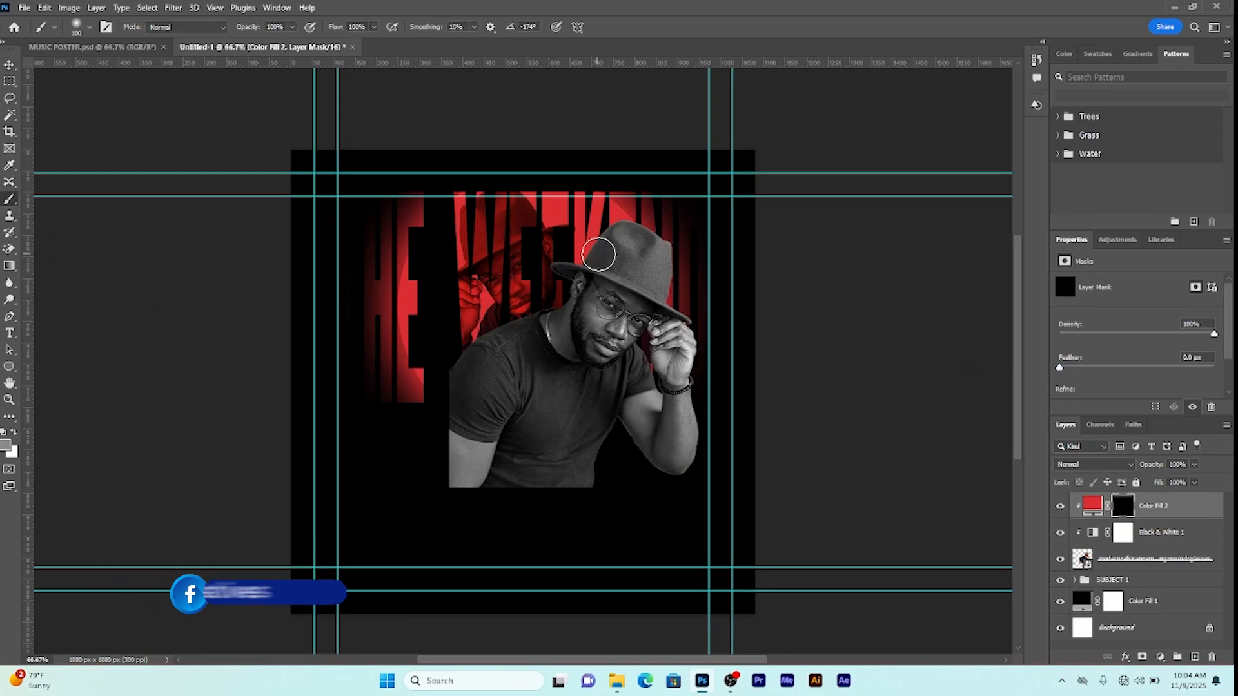
left_click(294, 28)
left_click_drag(295, 43, 257, 50)
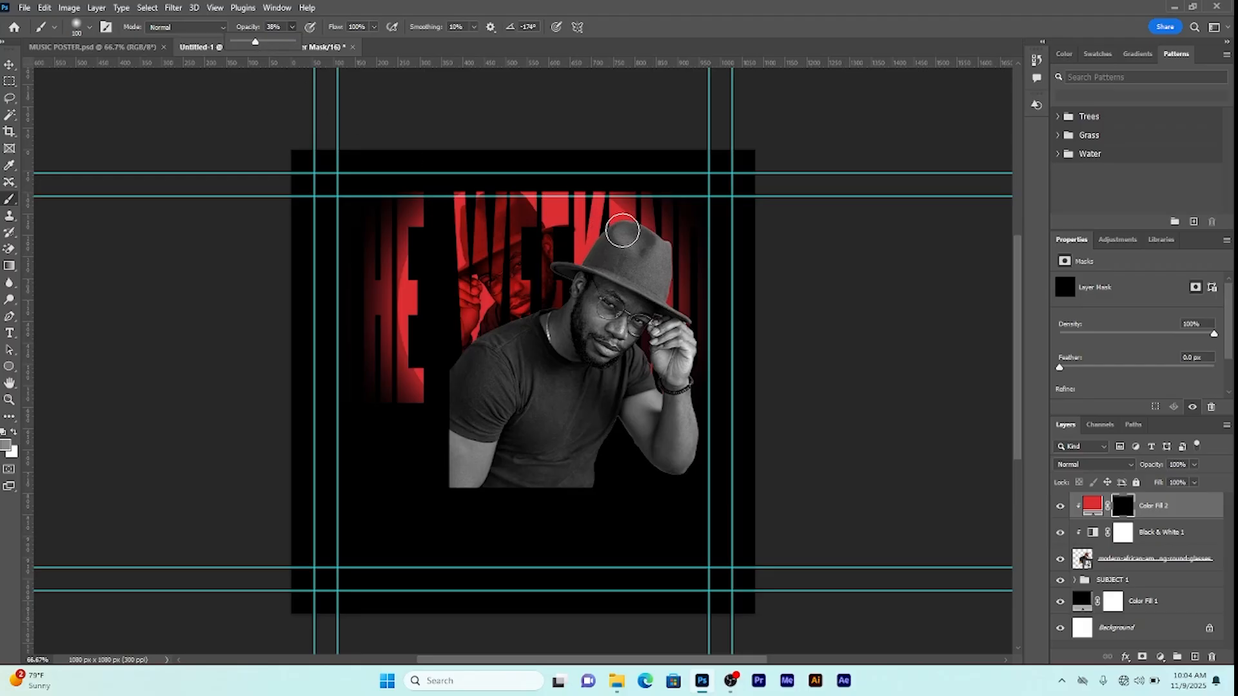
left_click_drag(616, 233, 606, 227)
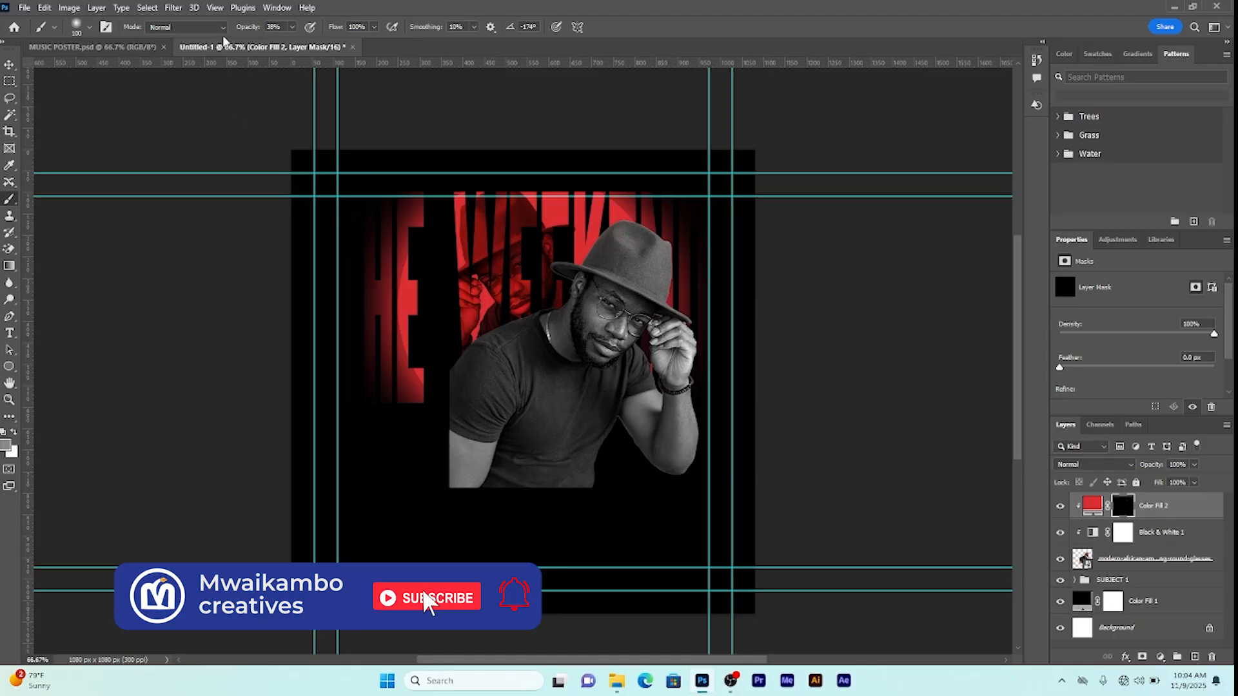
left_click(292, 28)
left_click_drag(292, 43, 276, 44)
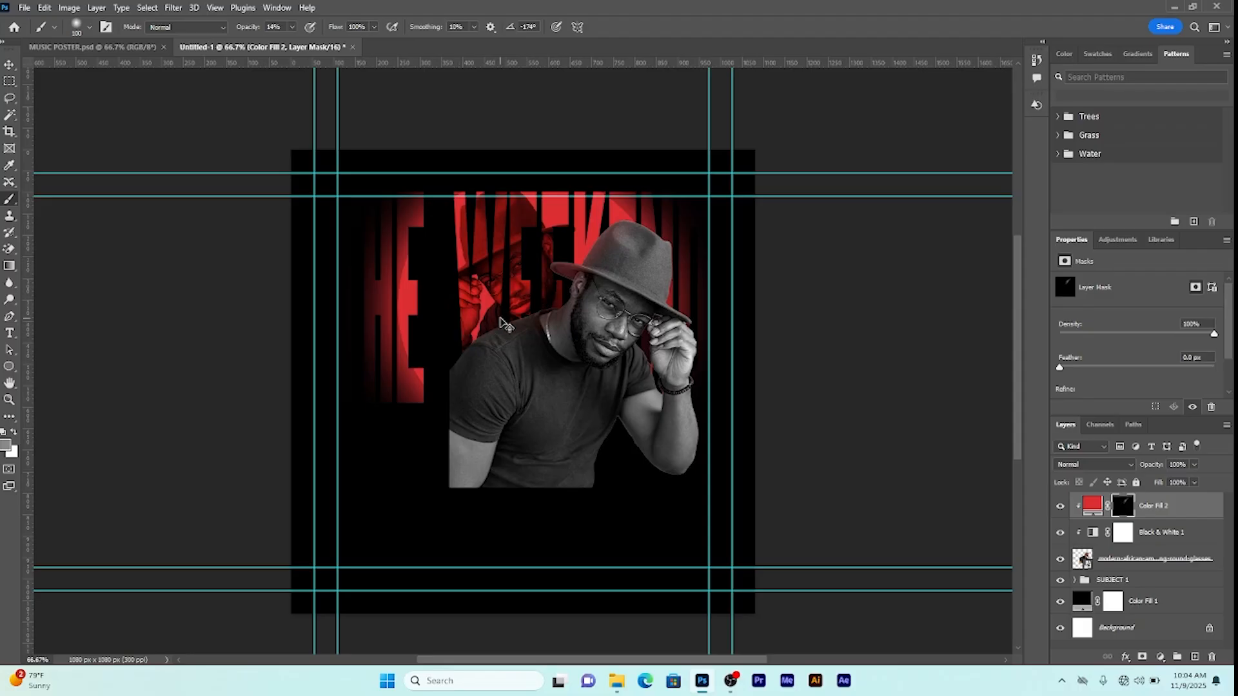
mouse_move(502, 317)
left_mouse_down()
mouse_move(478, 320)
mouse_move(462, 343)
mouse_move(516, 311)
mouse_move(506, 304)
mouse_move(464, 340)
left_mouse_up()
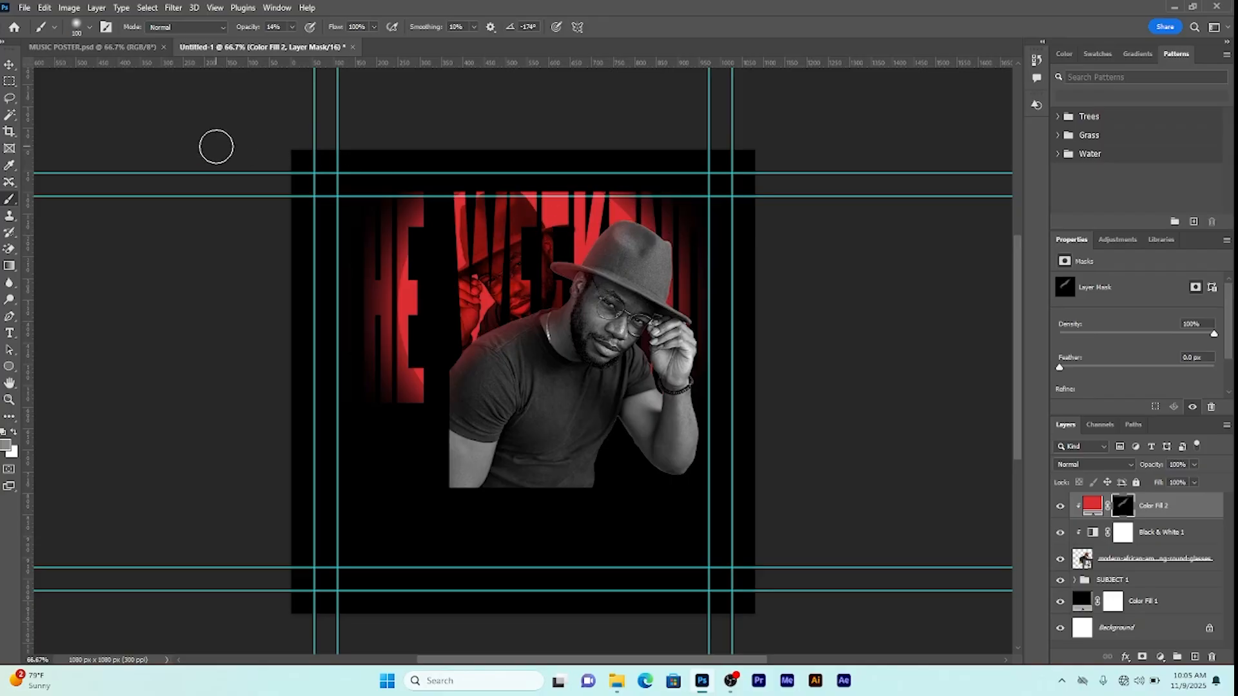
Step: Add a new empty Layer 1 above the red Color Fill 2 layer
left_click(10, 65)
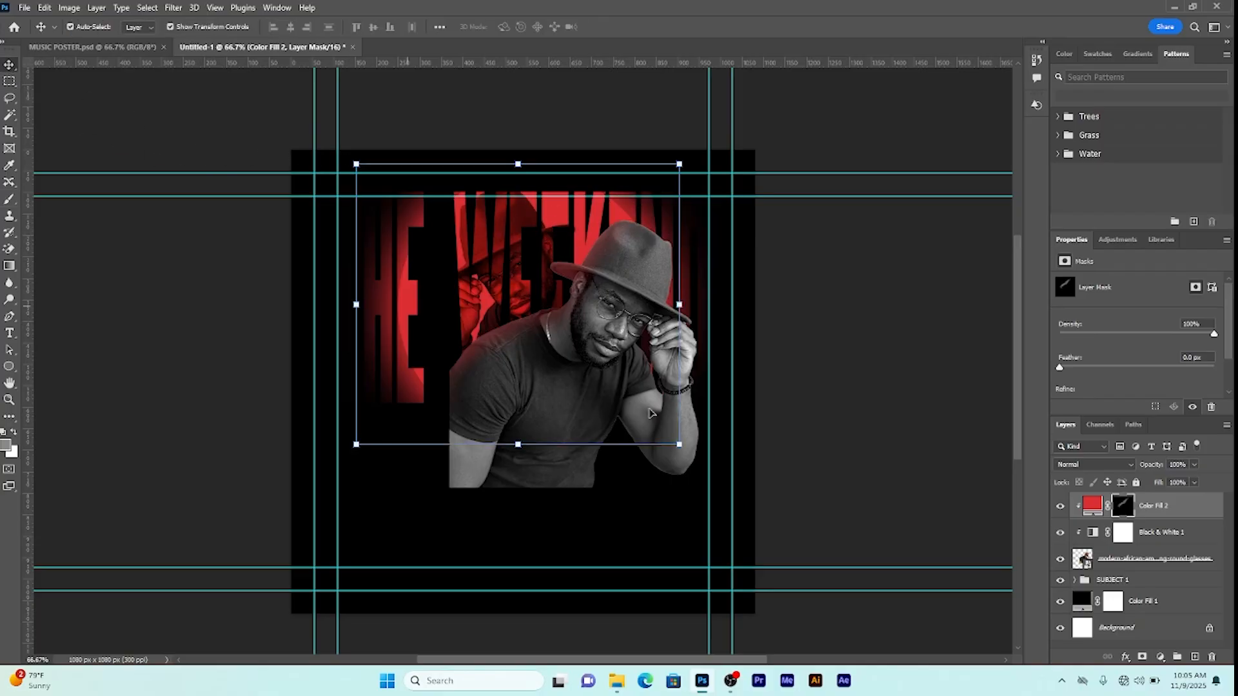
left_click(1164, 509)
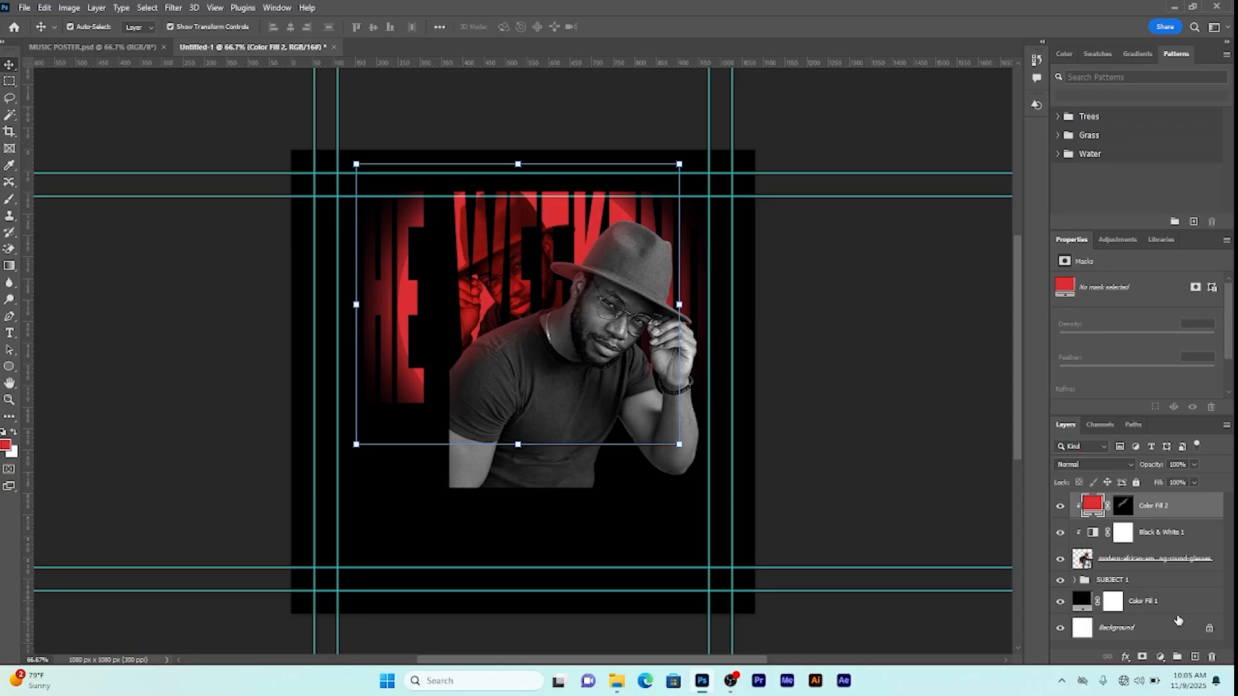
left_click(1195, 657)
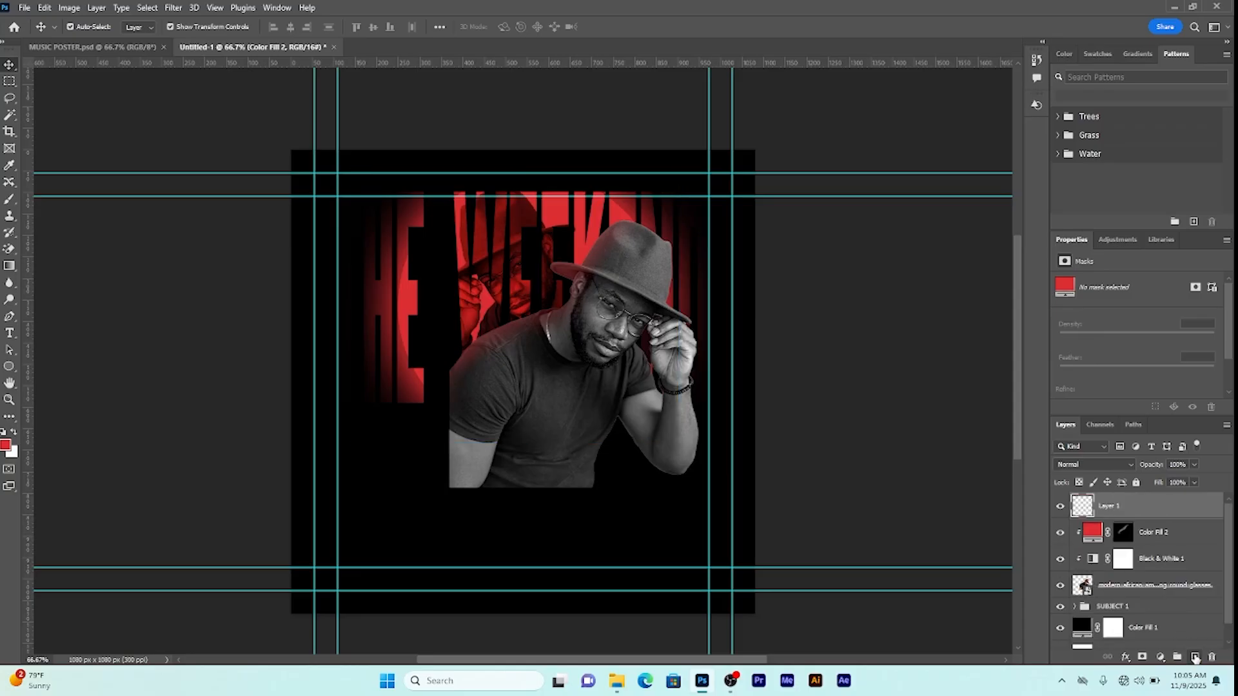
Step: Start a gradient from the Foreground to Transparent preset in the Gradient Editor
key("g")
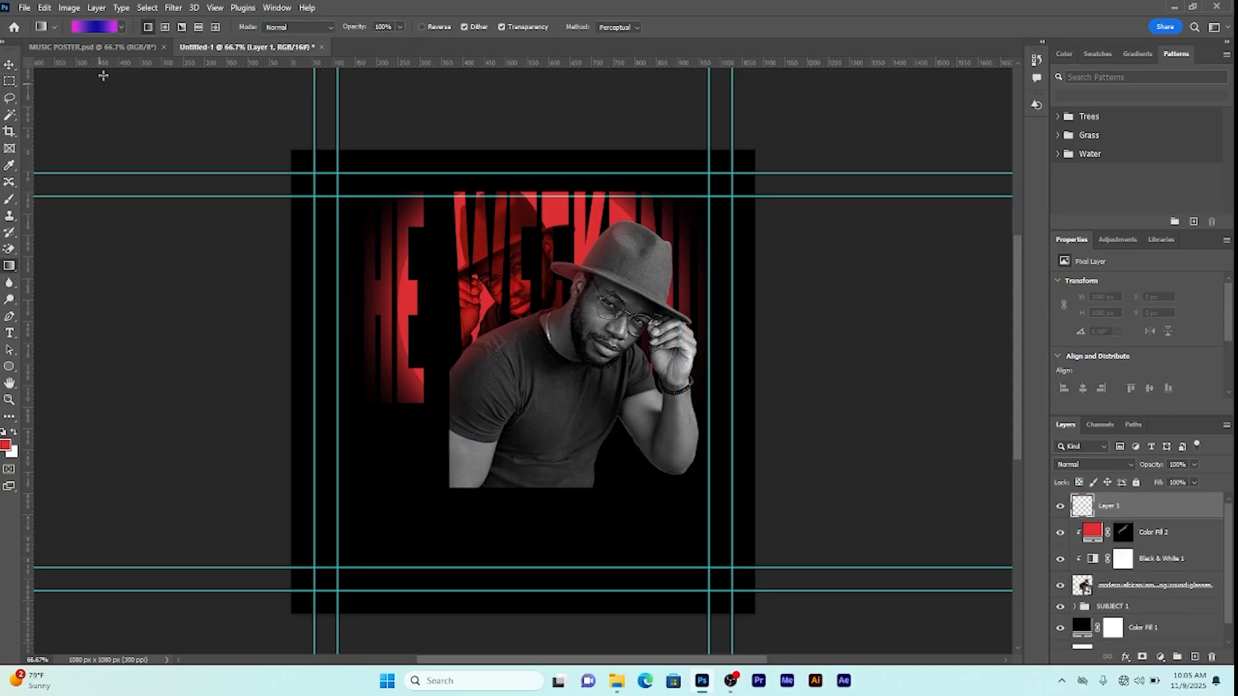
left_click(95, 27)
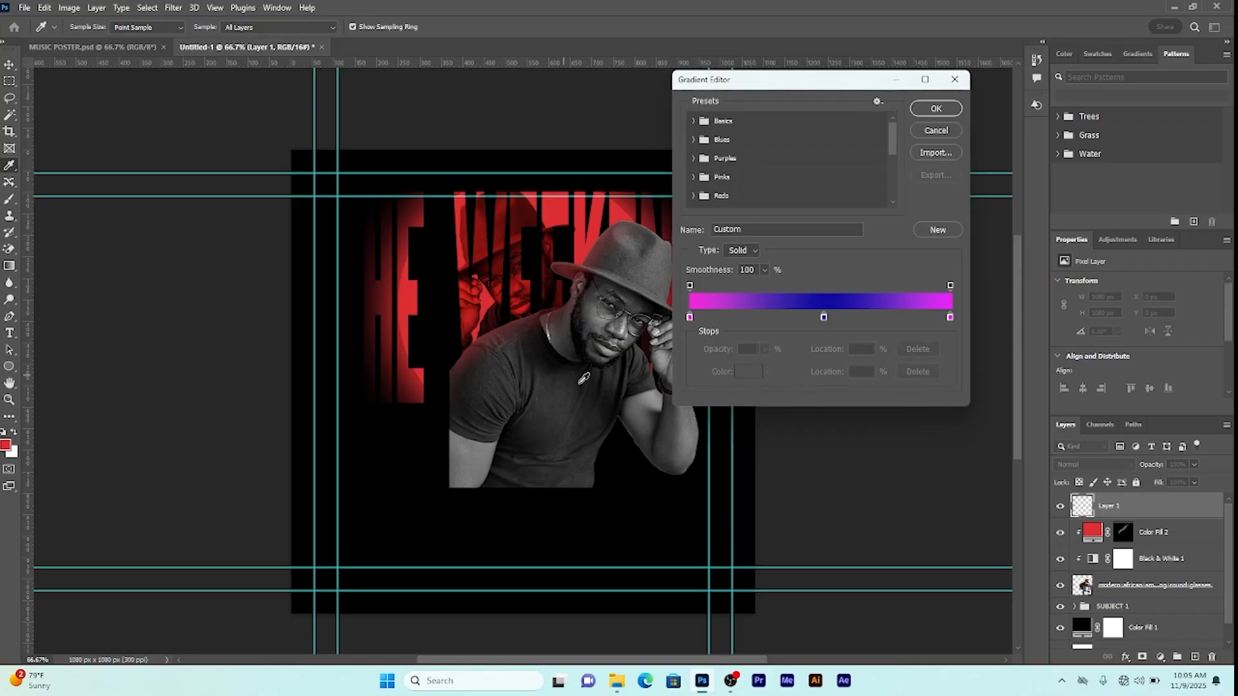
left_click(690, 318)
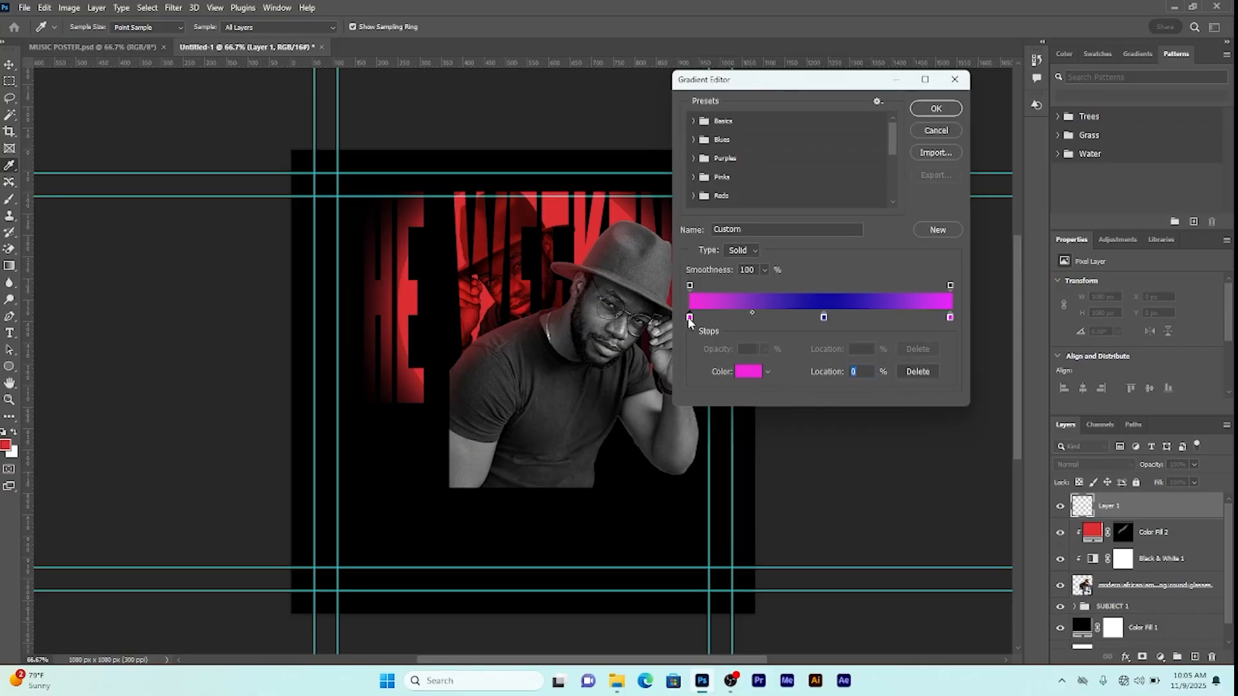
left_click(752, 373)
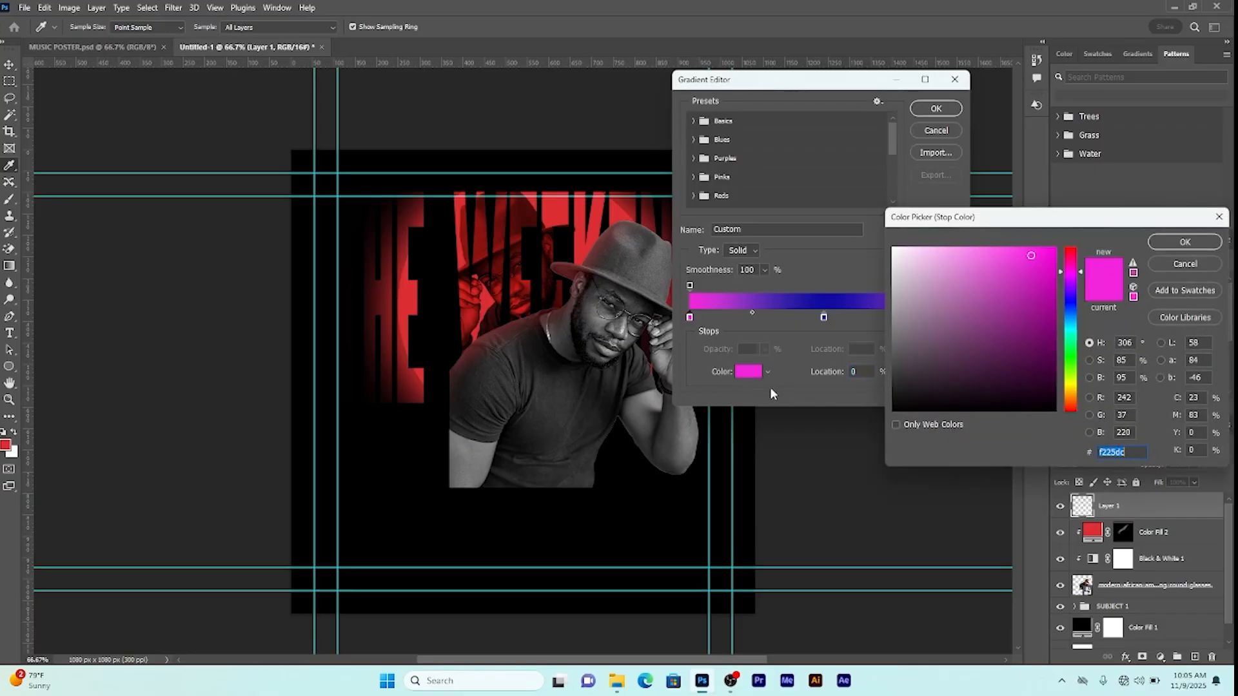
left_click(1194, 264)
left_click(695, 122)
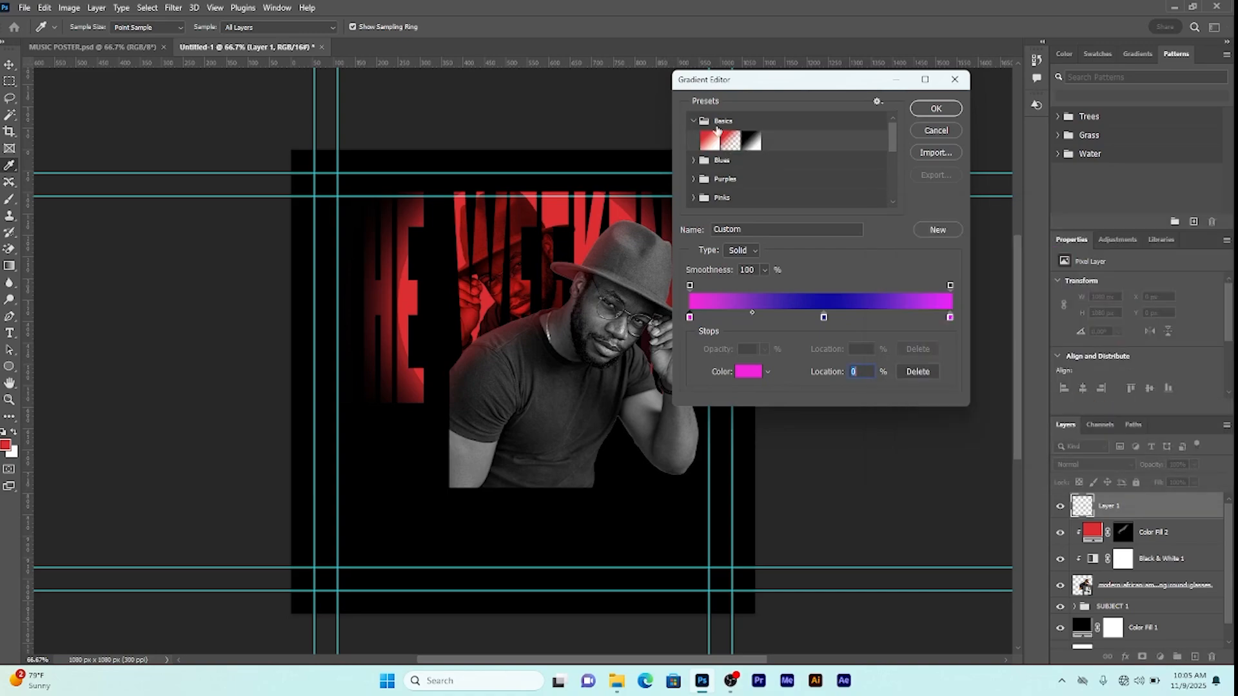
left_click(730, 143)
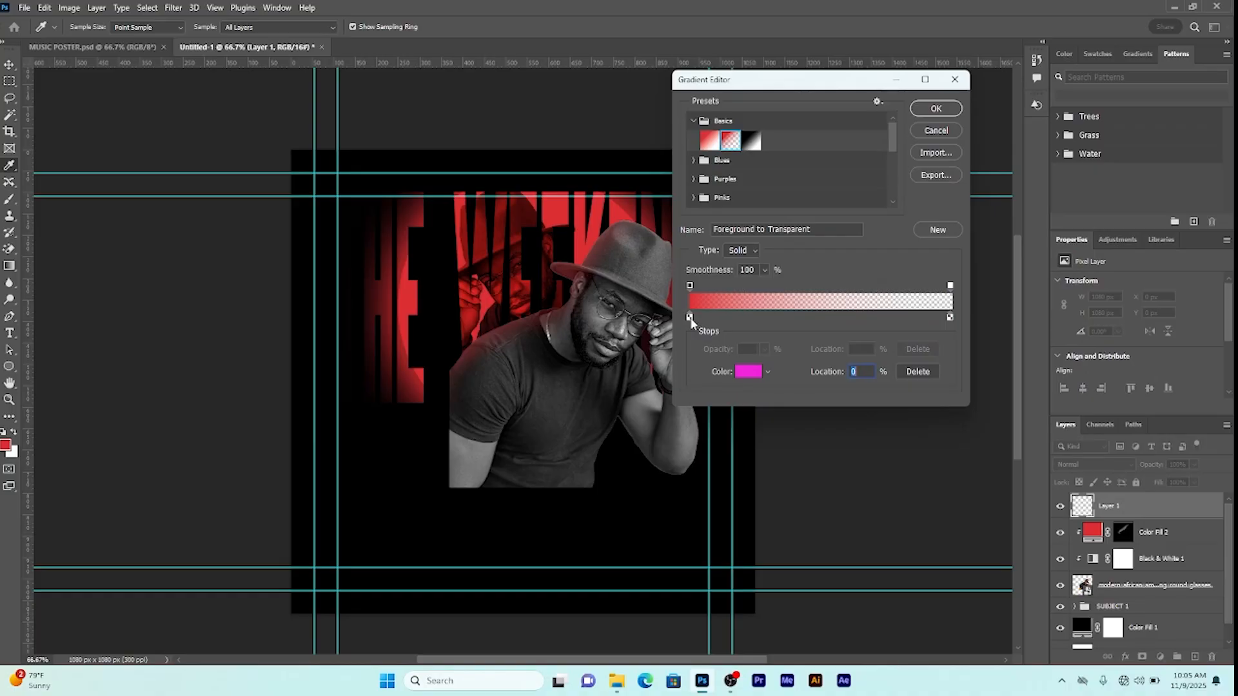
Step: Set both gradient stops to black to make a black-to-transparent gradient
left_click(748, 372)
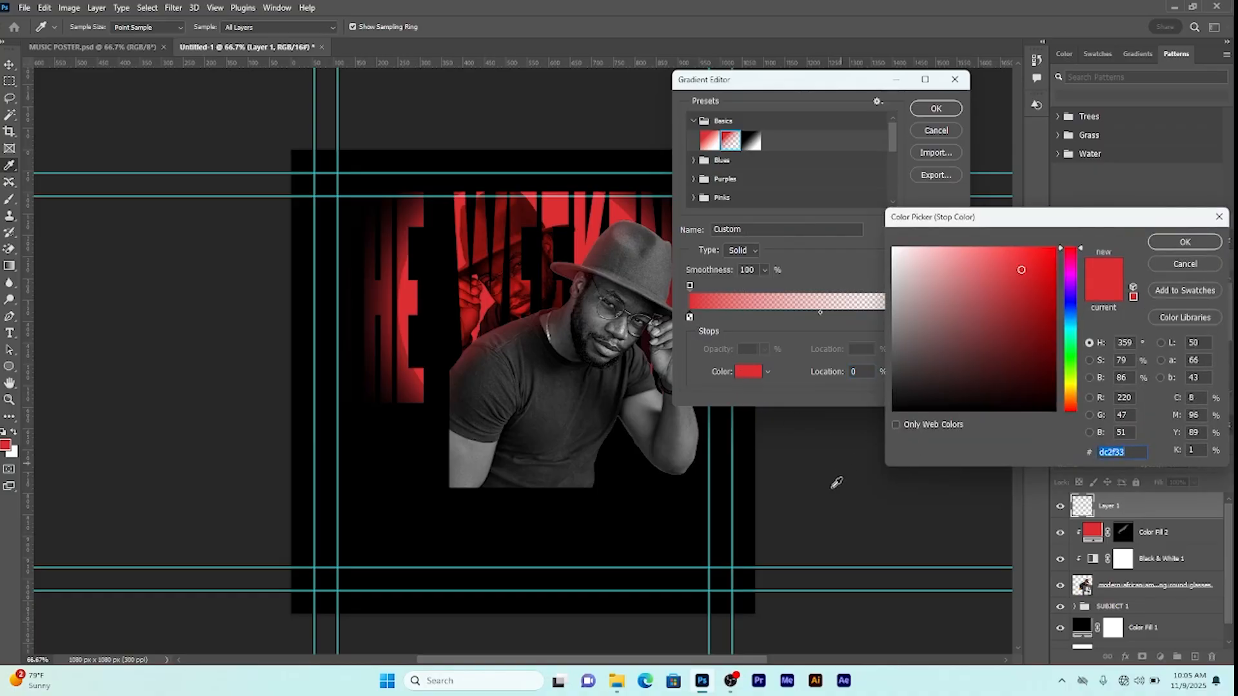
left_click_drag(928, 387, 893, 411)
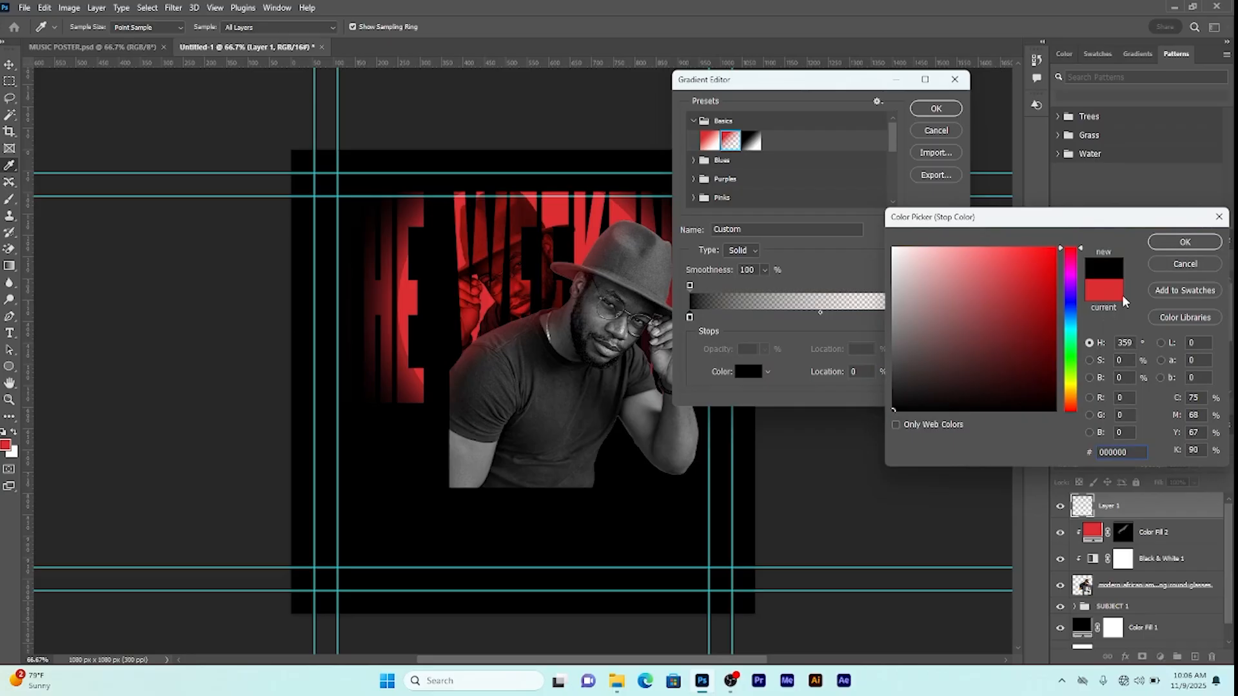
left_click(1185, 244)
left_click(949, 317)
left_click(743, 376)
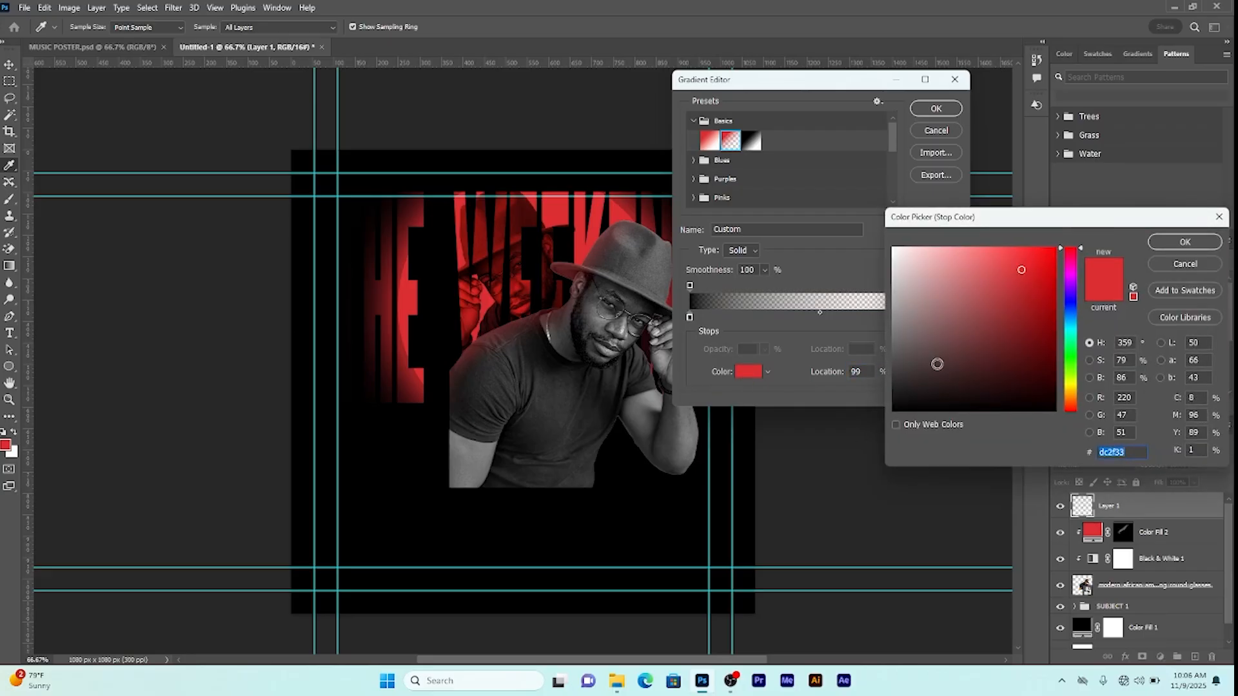
left_click_drag(937, 365, 853, 431)
left_click(1186, 242)
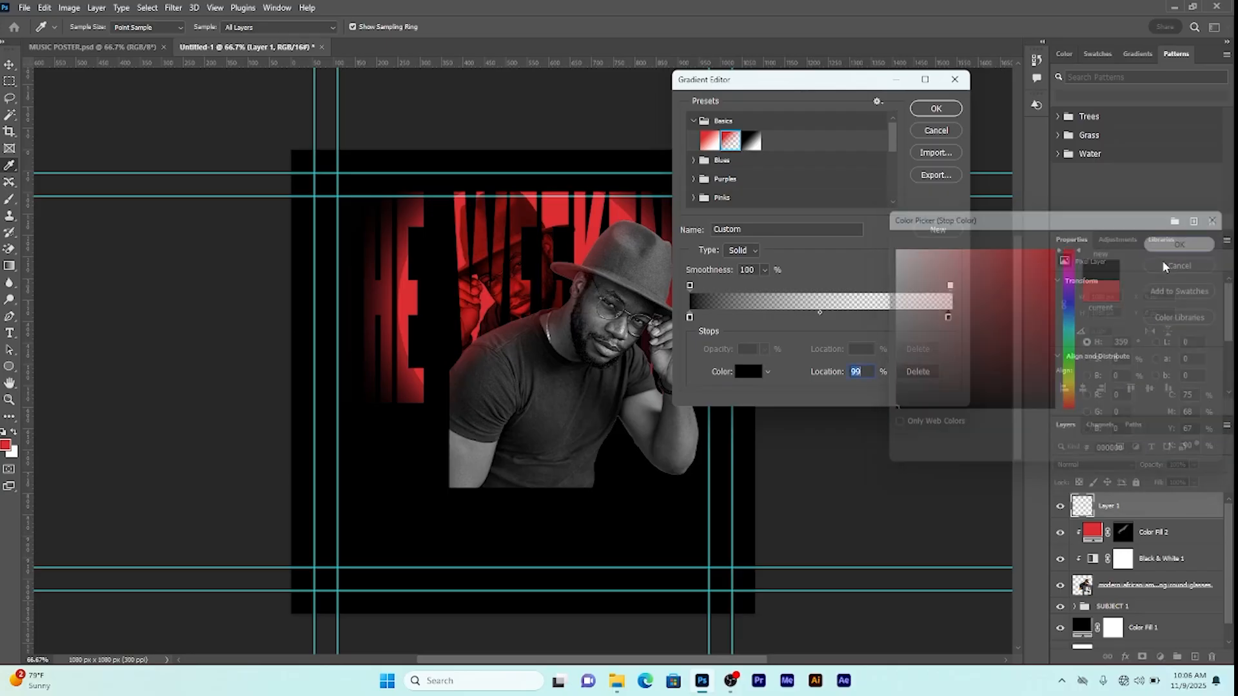
left_click(936, 109)
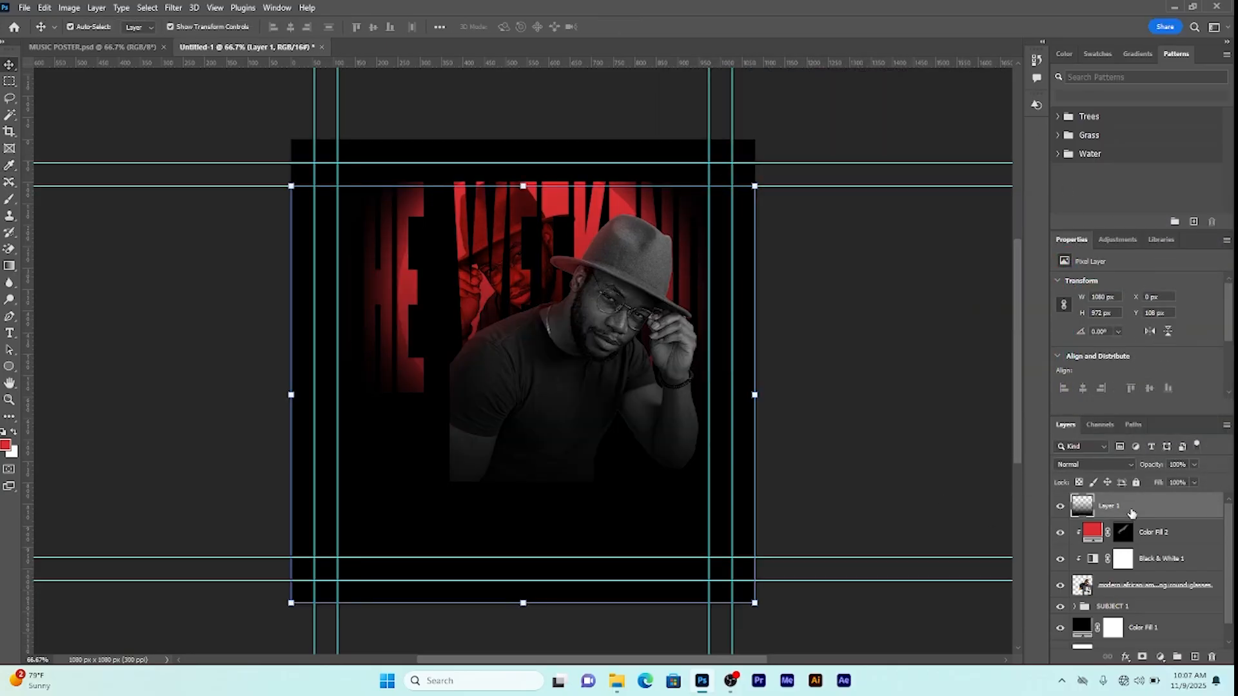
Step: Group Layer 1 down to the man photo as SUBJECT 2 and add an empty layer above
scroll(1132, 512, "down", 1)
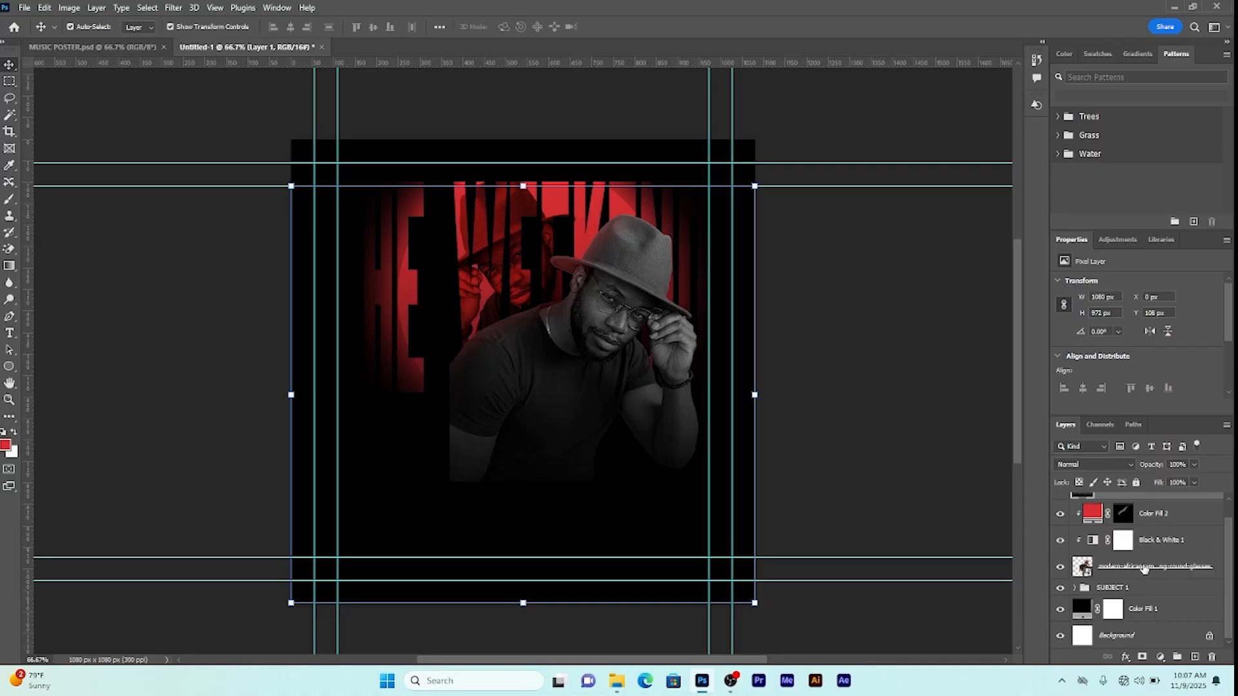
left_click(1143, 569, "shift")
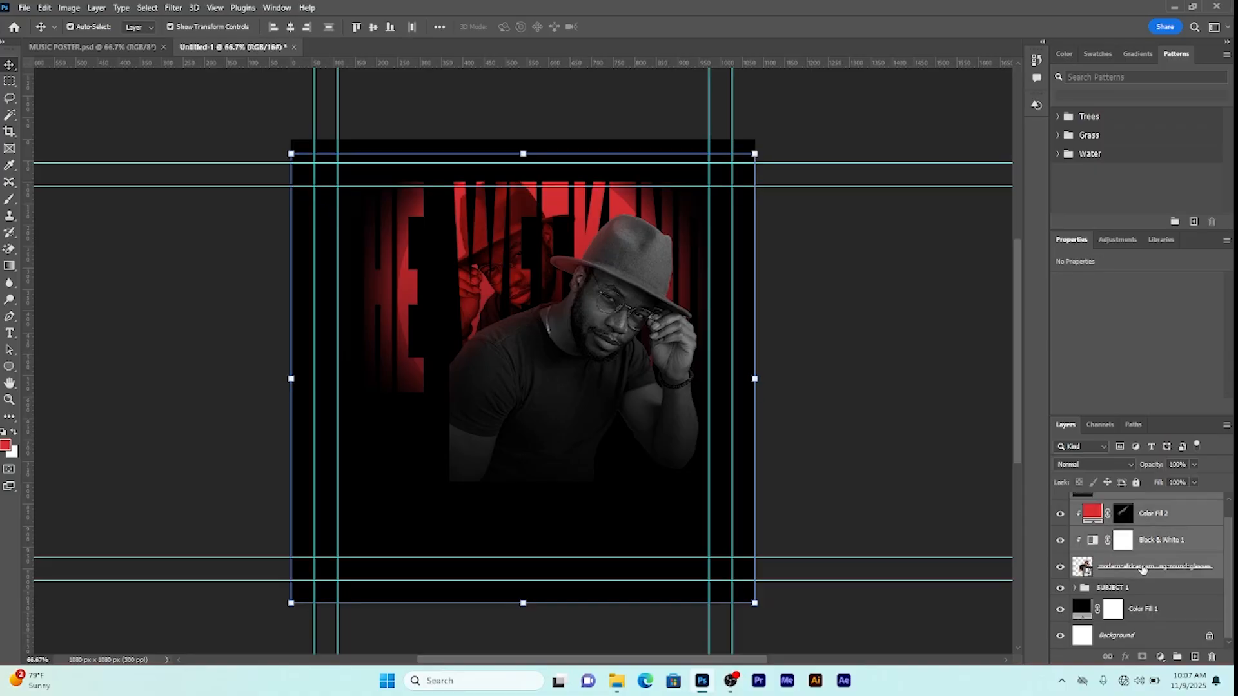
left_click(1176, 658)
double_click(1110, 501)
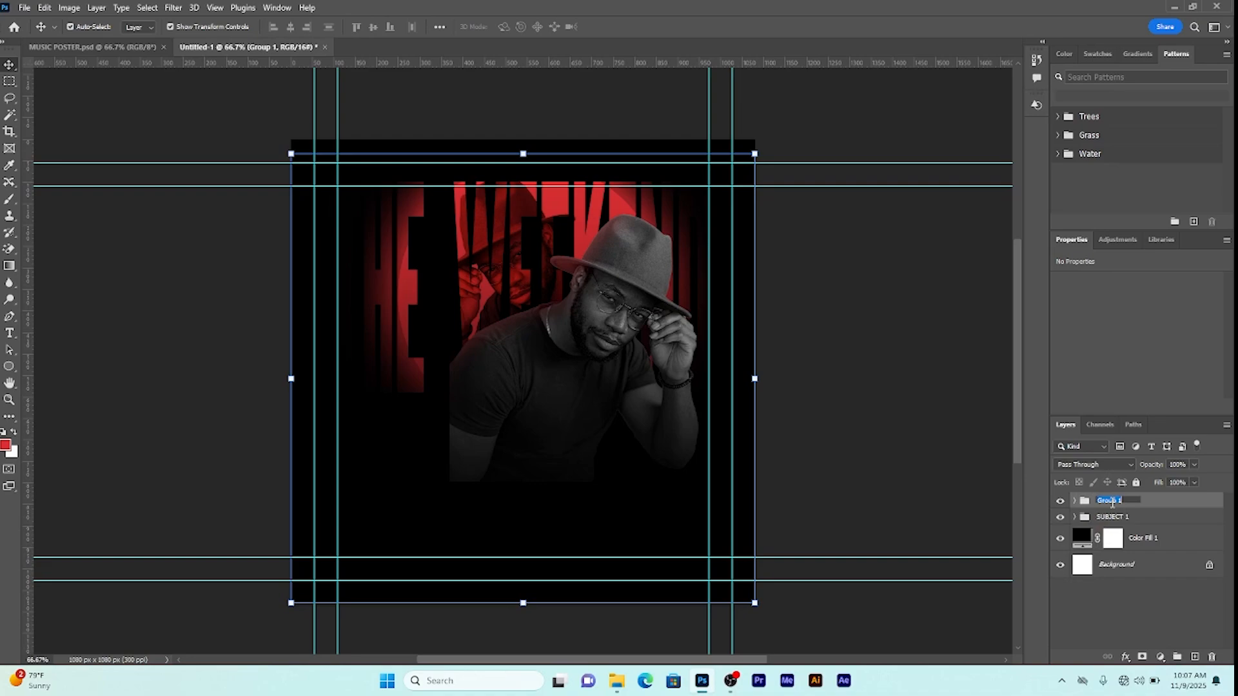
type("dUBJECT 2")
key("Return")
left_click(1195, 657)
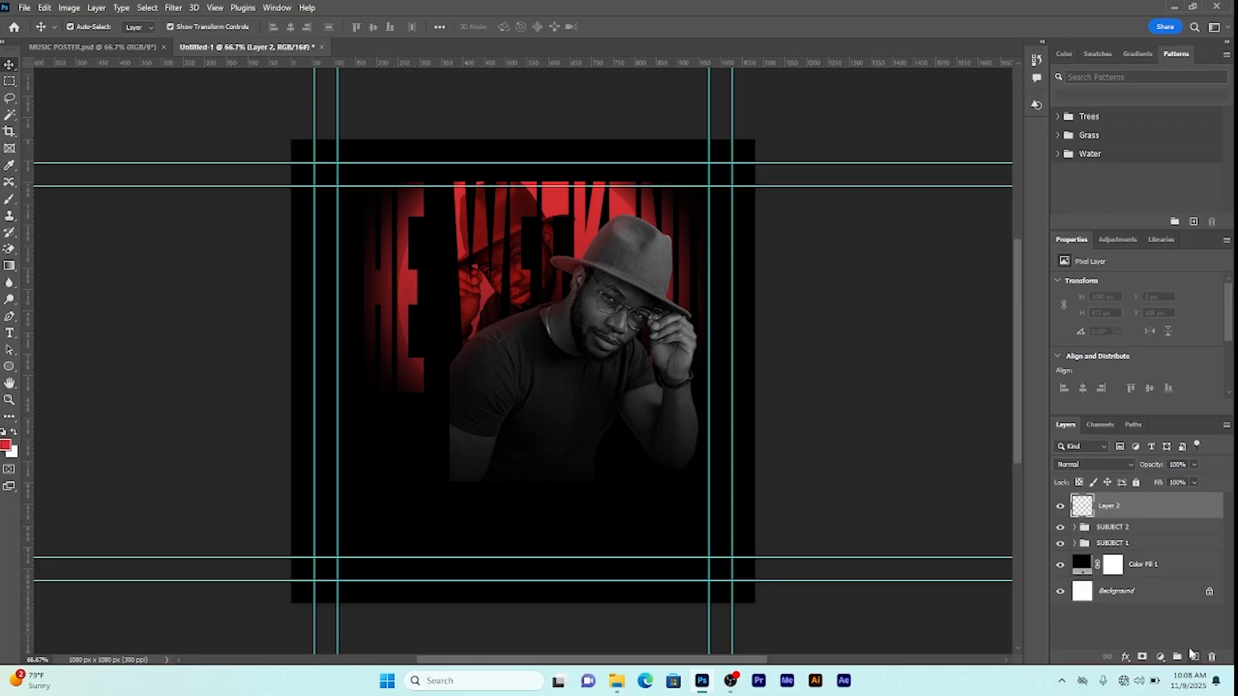
Step: Replace the empty layer with a dark grey 323232 Solid Color fill layer
key("ctrl+z")
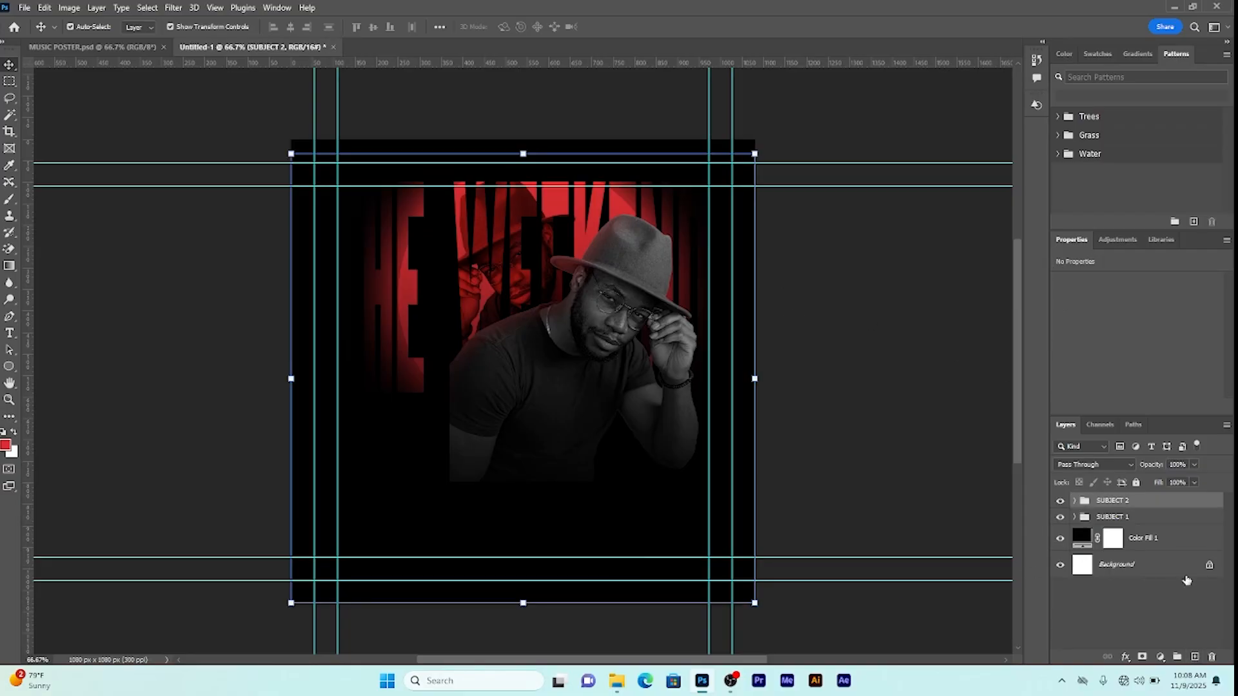
left_click(1161, 658)
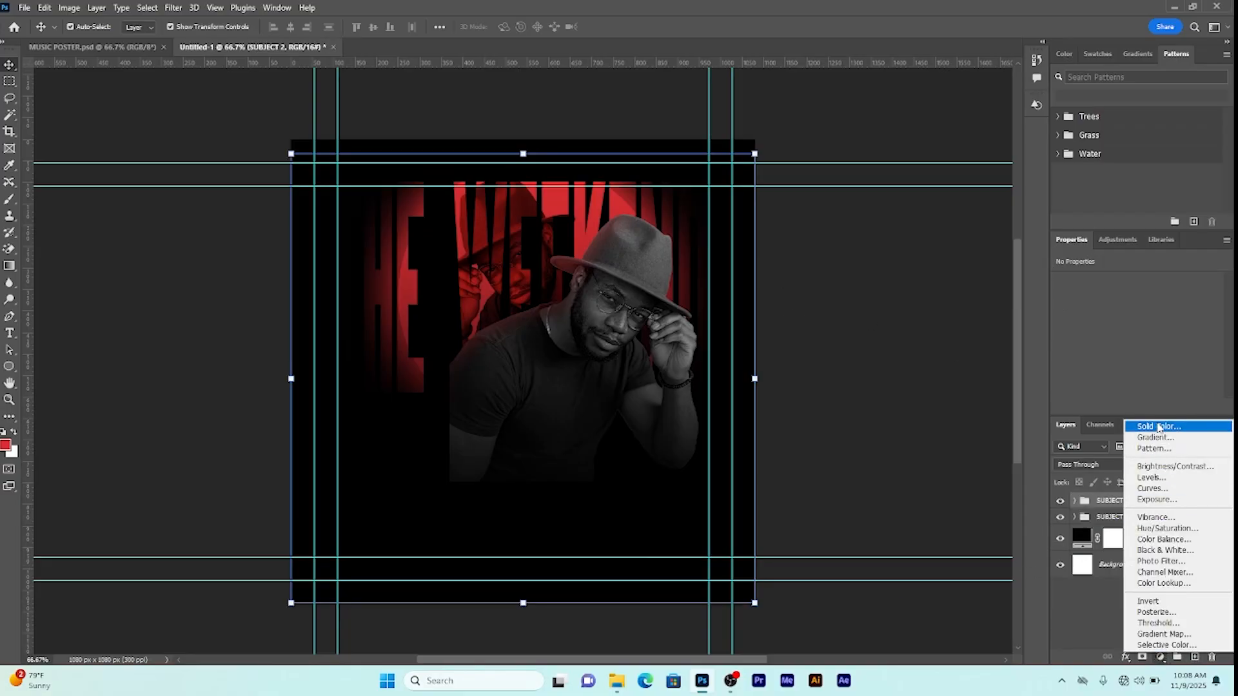
left_click(1159, 423)
mouse_move(1051, 370)
left_mouse_down()
mouse_move(975, 362)
mouse_move(873, 384)
left_mouse_up()
left_click(1185, 242)
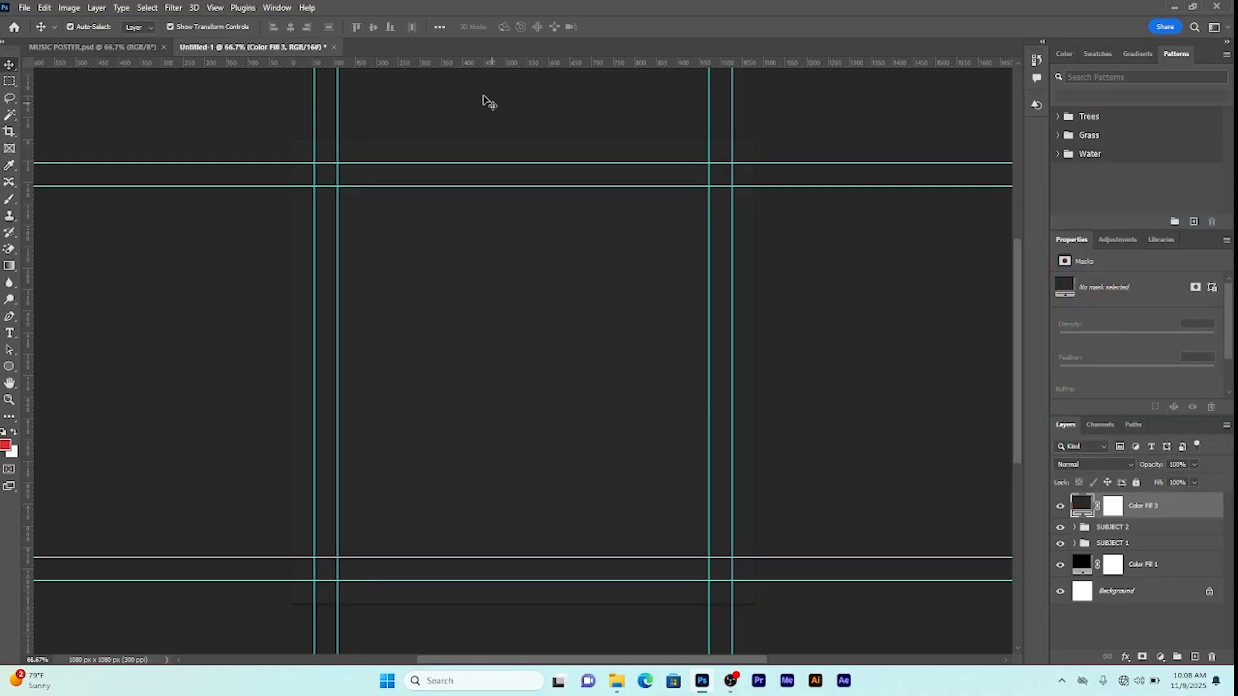
Step: Convert the grey fill to a smart object and apply Color Halftone with max radius 4
right_click(1132, 510)
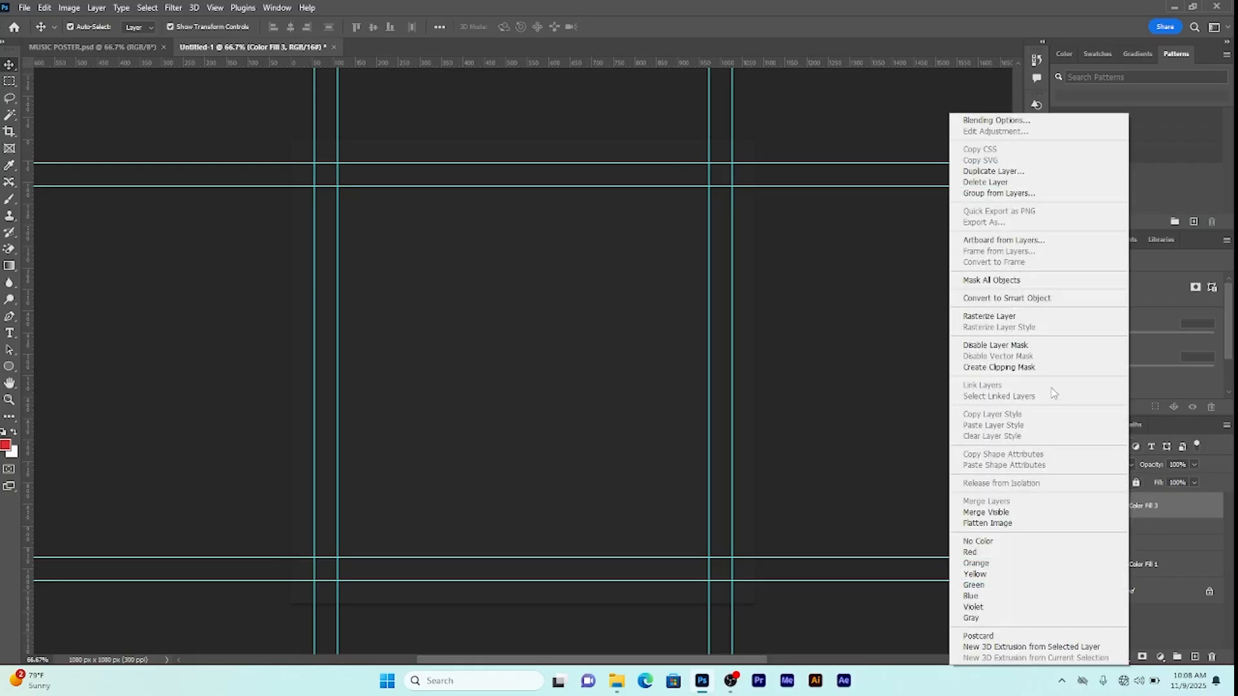
left_click(993, 298)
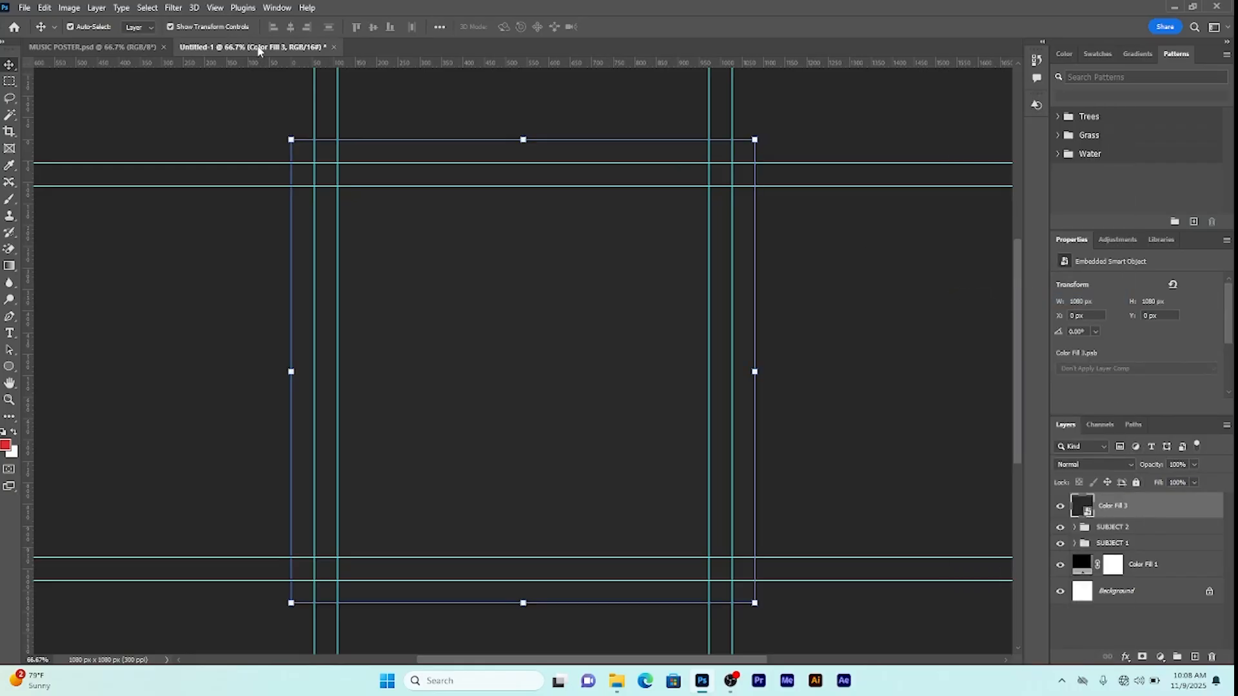
left_click(176, 8)
mouse_move(198, 165)
mouse_move(202, 211)
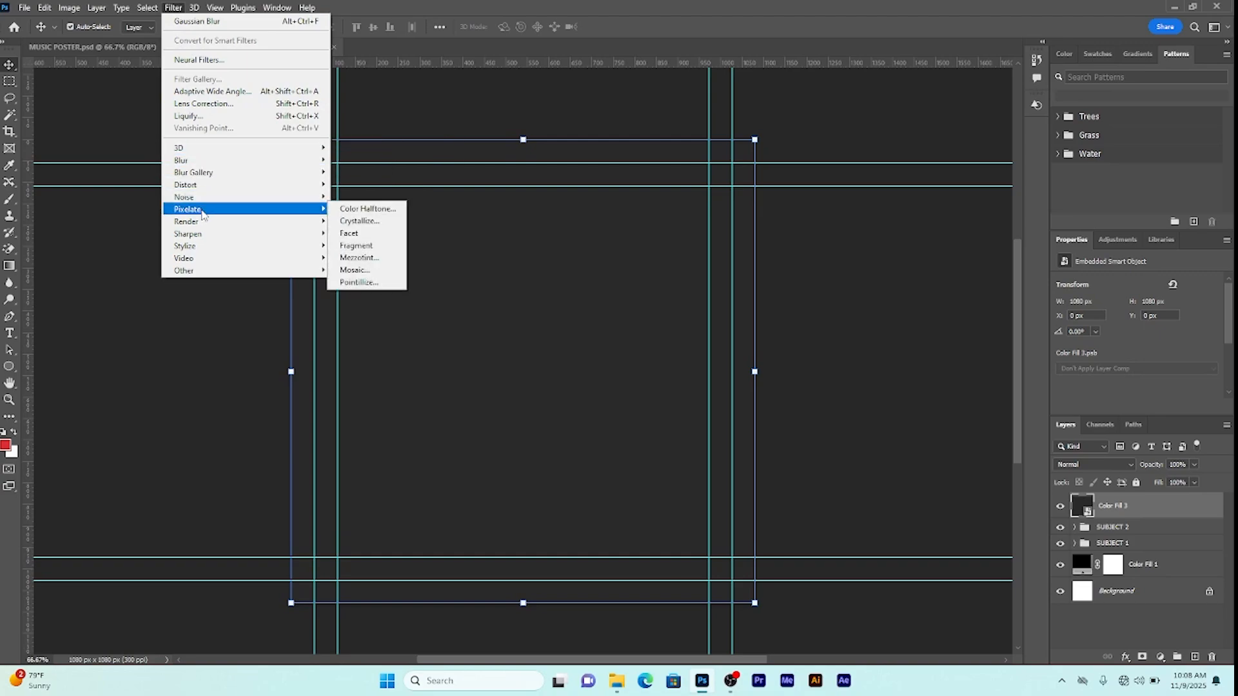
left_click(362, 208)
type("4")
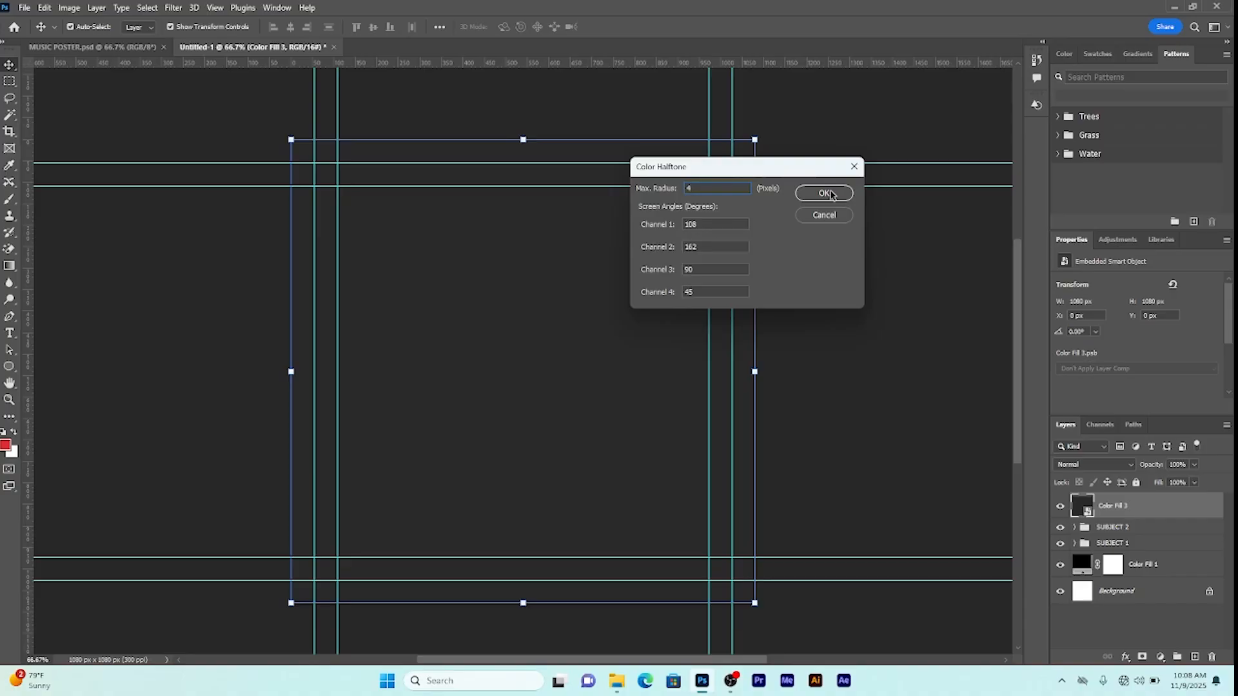
left_click(832, 194)
left_click(1094, 464)
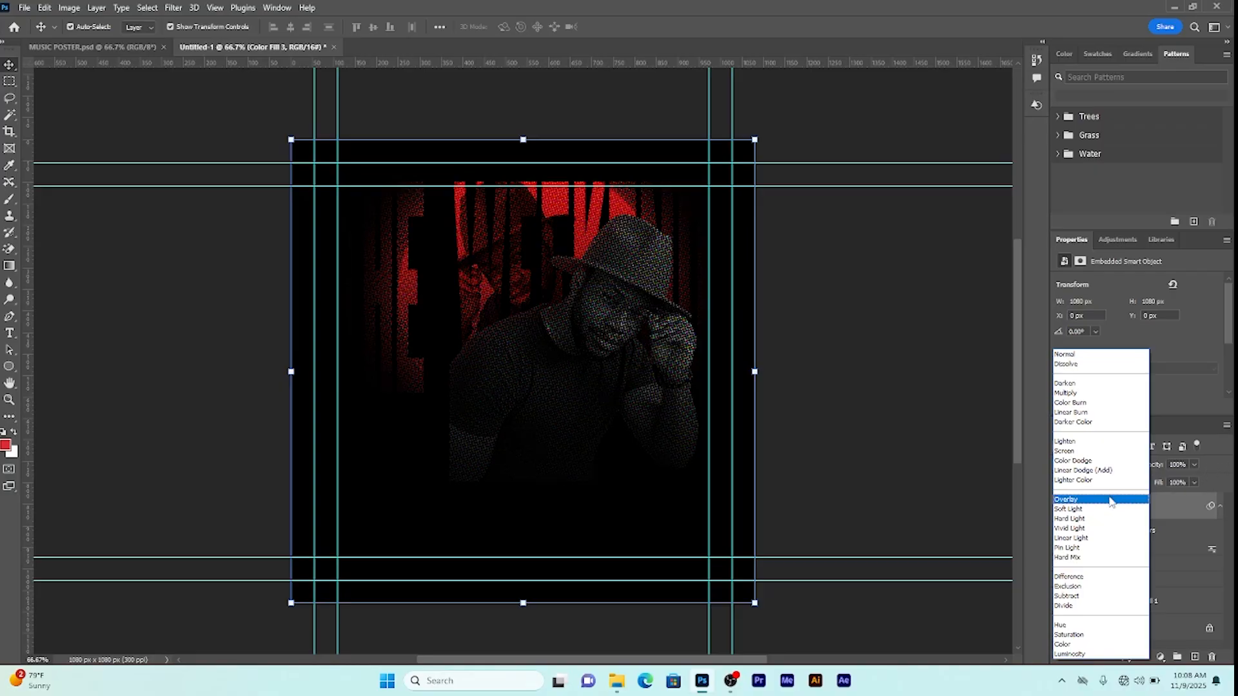
Step: Set the Color Fill 3 halftone layer to Overlay blend mode at 15% opacity
left_click(1111, 500)
left_click(1194, 465)
left_click_drag(1196, 481, 1153, 484)
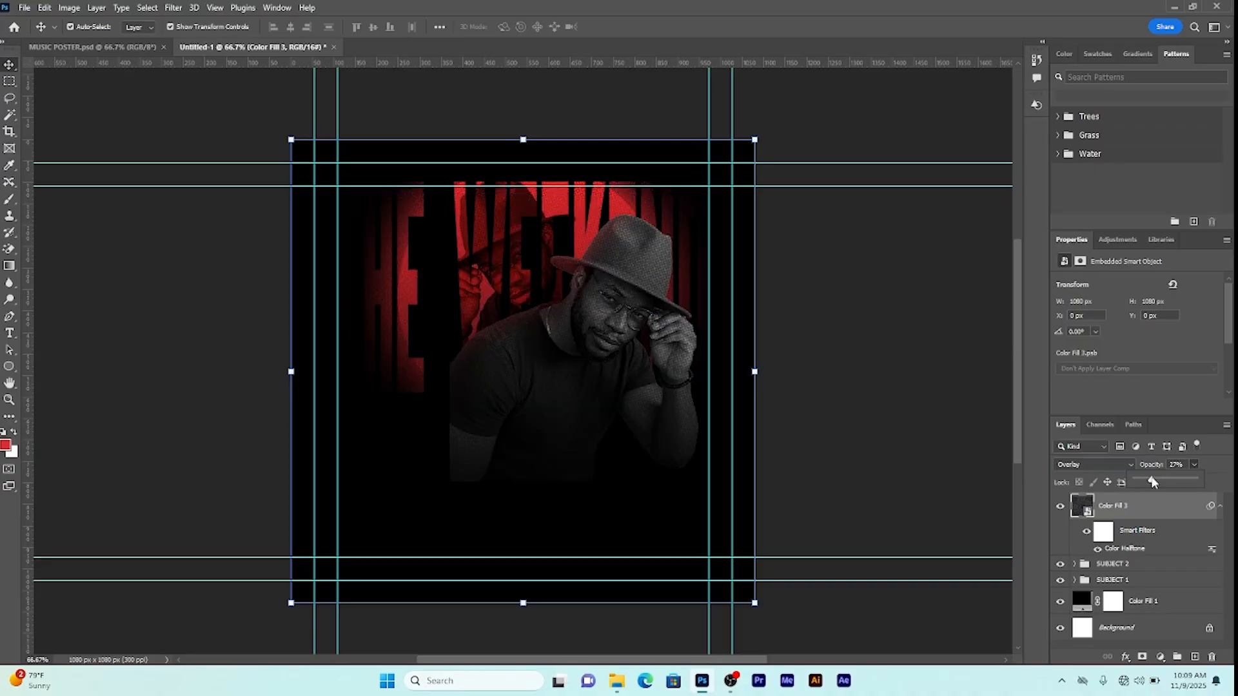
left_click_drag(1149, 484, 1146, 483)
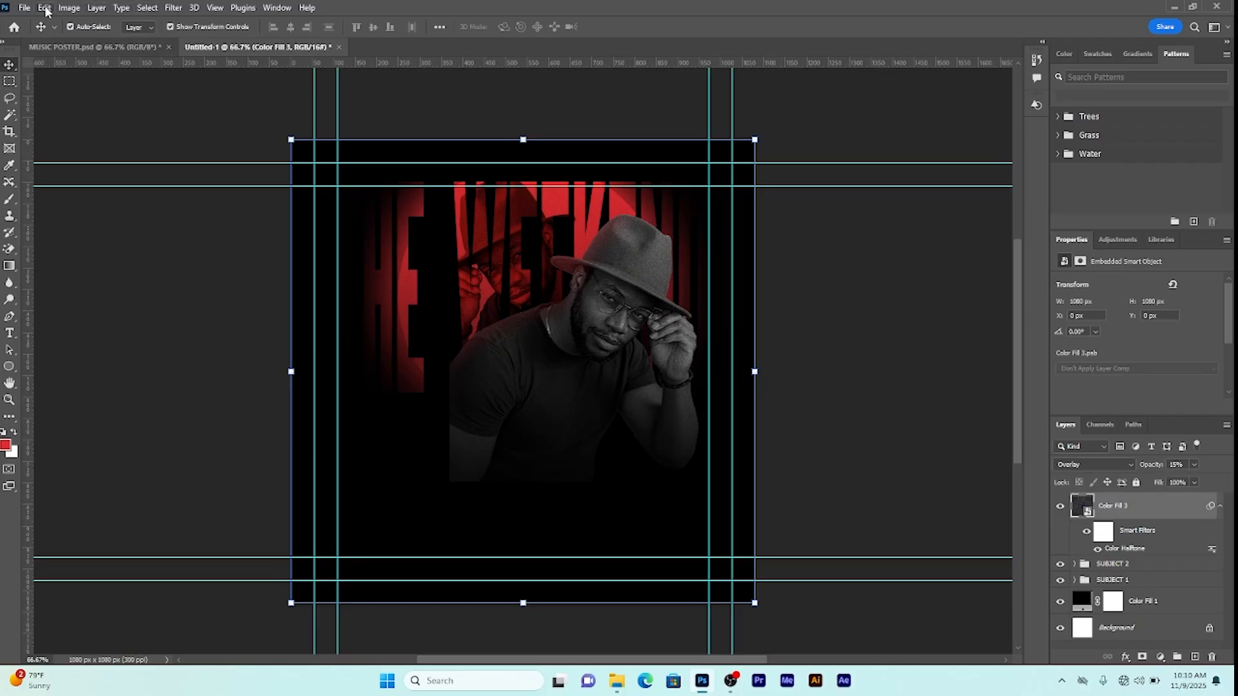
Step: Paste the CELEBRITE, TITLE and DATE OF EVENTS groups plus the age-restriction text
left_click(45, 8)
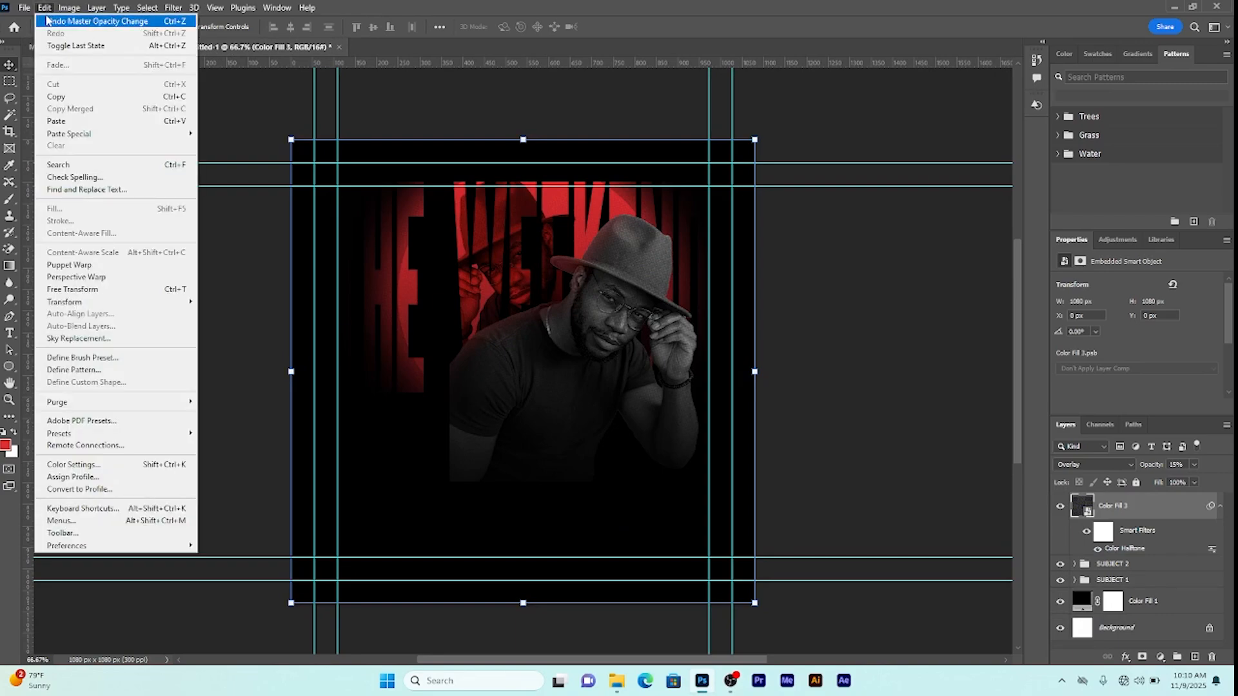
left_click(68, 120)
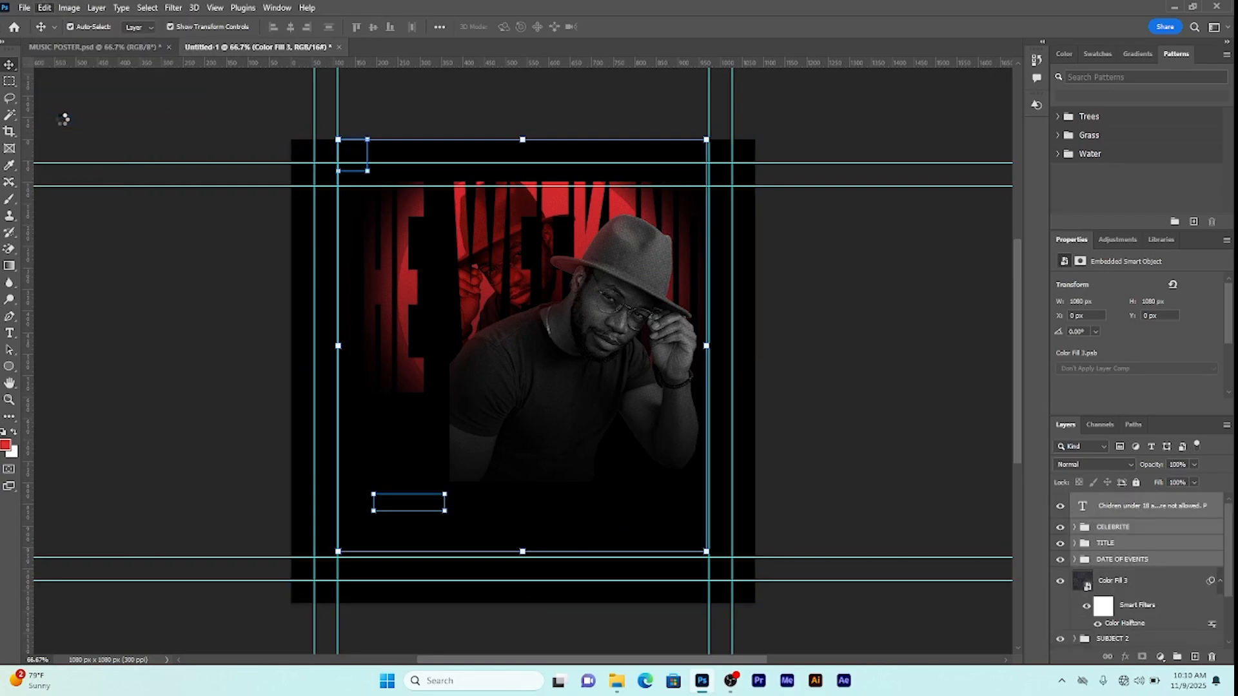